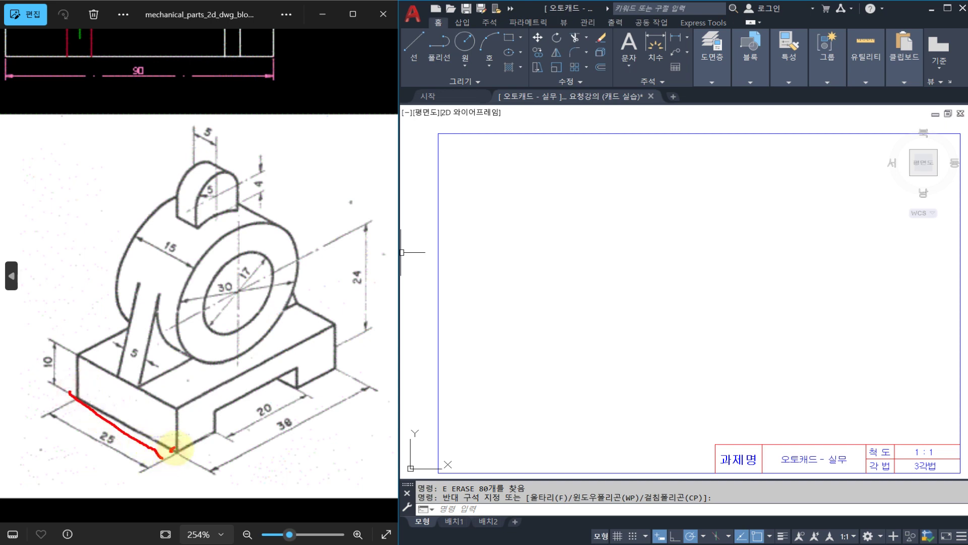
pyautogui.moveTo(180, 451); pyautogui.dragTo(270, 405)
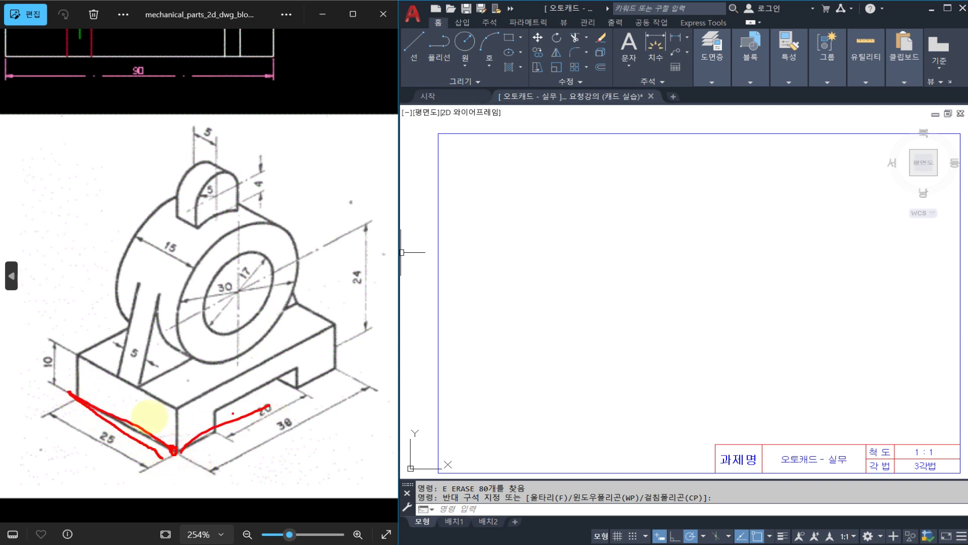
pyautogui.moveTo(132, 415); pyautogui.dragTo(217, 417)
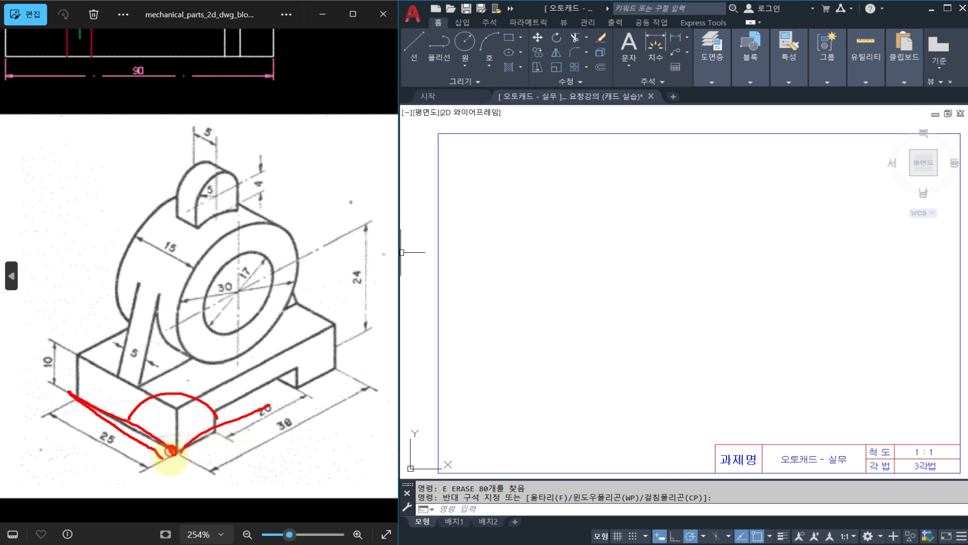
pyautogui.moveTo(172, 450); pyautogui.dragTo(165, 488)
pyautogui.moveTo(210, 443); pyautogui.dragTo(190, 478)
pyautogui.moveTo(135, 430)
pyautogui.mouseDown()
pyautogui.moveTo(124, 461)
pyautogui.moveTo(143, 477)
pyautogui.mouseUp()
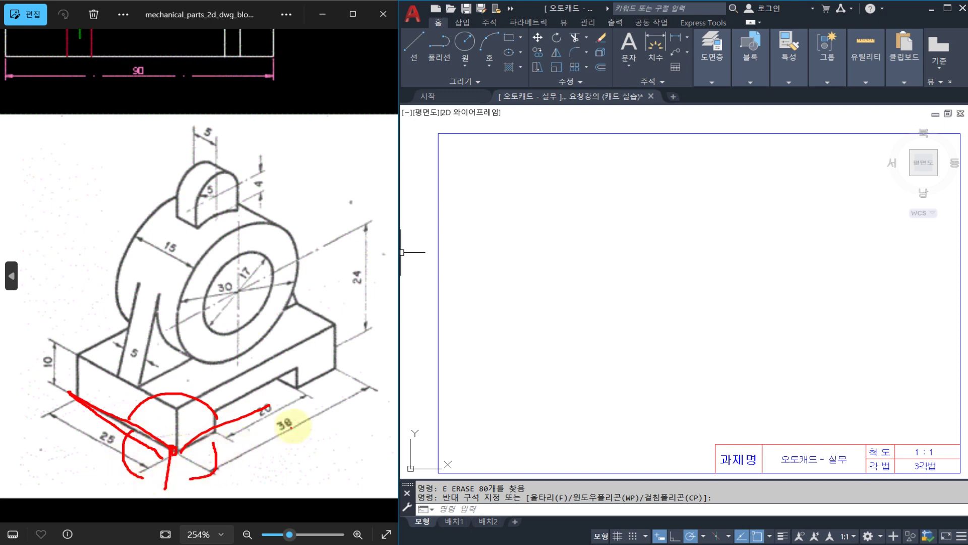
pyautogui.moveTo(293, 426)
pyautogui.mouseDown()
pyautogui.moveTo(140, 447)
pyautogui.moveTo(205, 141)
pyautogui.moveTo(320, 385)
pyautogui.moveTo(289, 443)
pyautogui.mouseUp()
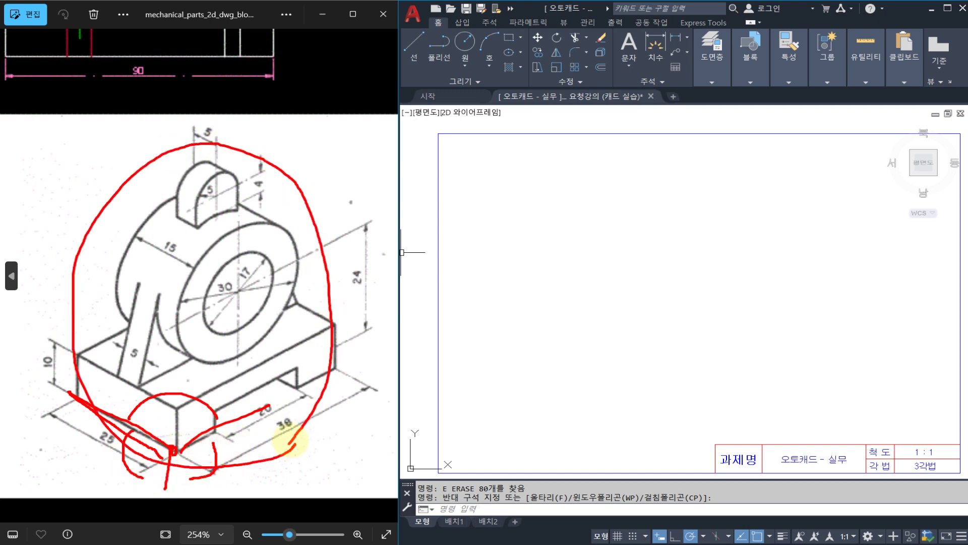
pyautogui.moveTo(347, 126); pyautogui.dragTo(384, 180)
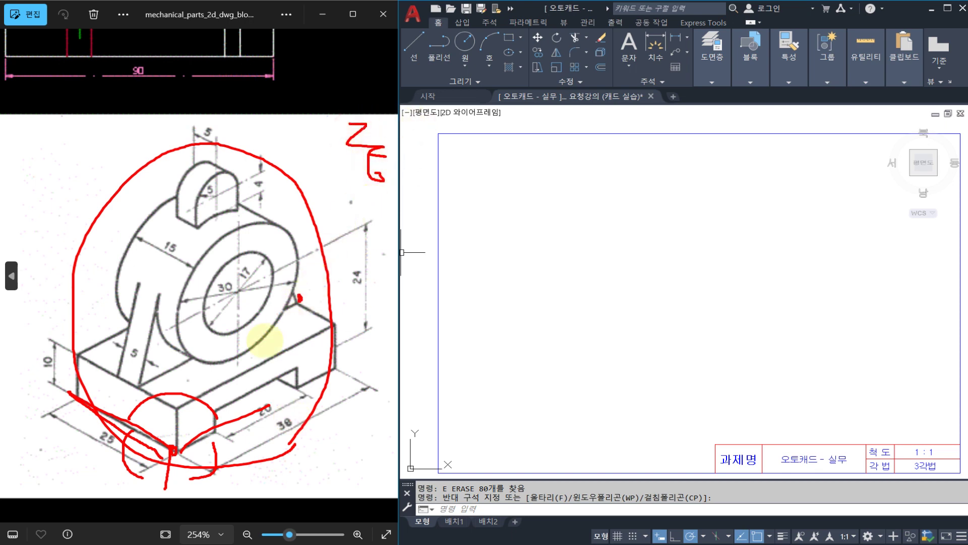
pyautogui.click(167, 409)
pyautogui.moveTo(34, 458); pyautogui.dragTo(103, 393)
pyautogui.moveTo(292, 449); pyautogui.dragTo(241, 406)
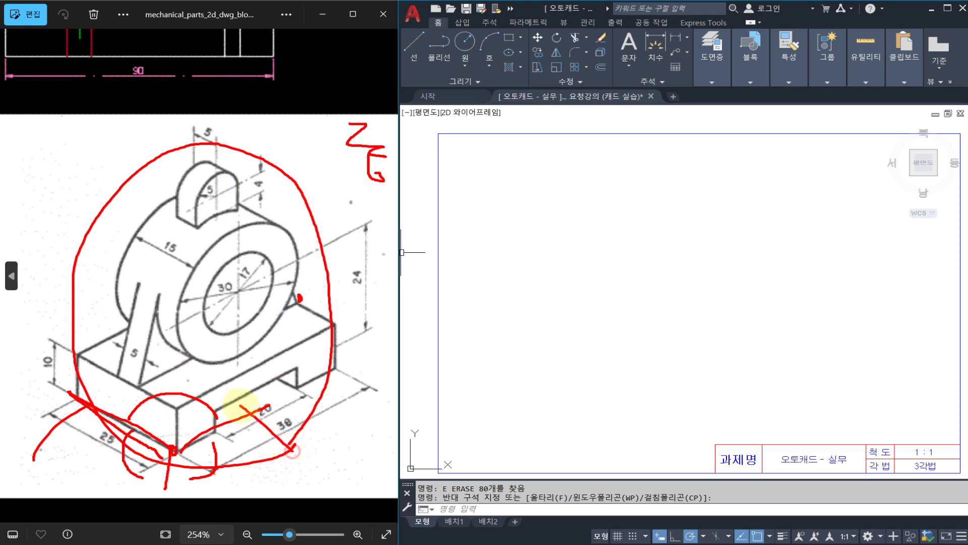
pyautogui.moveTo(219, 261); pyautogui.dragTo(207, 328)
pyautogui.click(204, 333)
pyautogui.press('Escape')
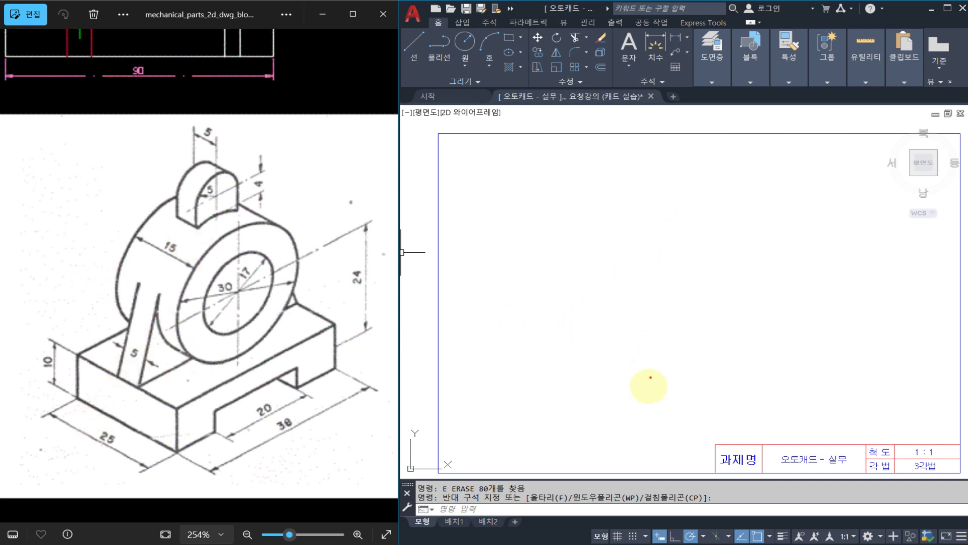
pyautogui.click(643, 398)
pyautogui.moveTo(643, 399)
pyautogui.mouseDown()
pyautogui.moveTo(724, 325)
pyautogui.moveTo(640, 399)
pyautogui.mouseUp()
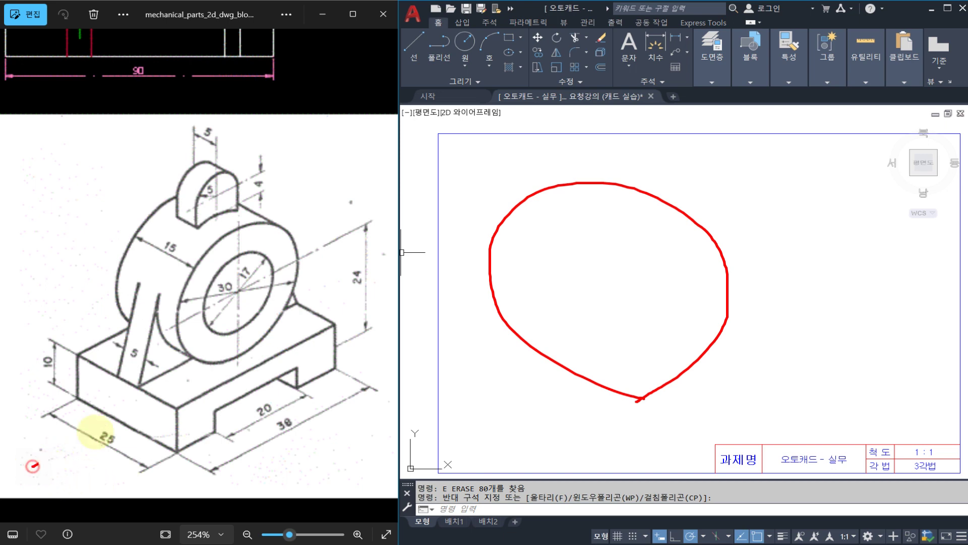
pyautogui.moveTo(32, 465)
pyautogui.mouseDown()
pyautogui.moveTo(121, 416)
pyautogui.moveTo(101, 451)
pyautogui.mouseUp()
pyautogui.moveTo(304, 459)
pyautogui.mouseDown()
pyautogui.moveTo(251, 413)
pyautogui.moveTo(297, 420)
pyautogui.mouseUp()
pyautogui.moveTo(167, 177); pyautogui.dragTo(165, 246)
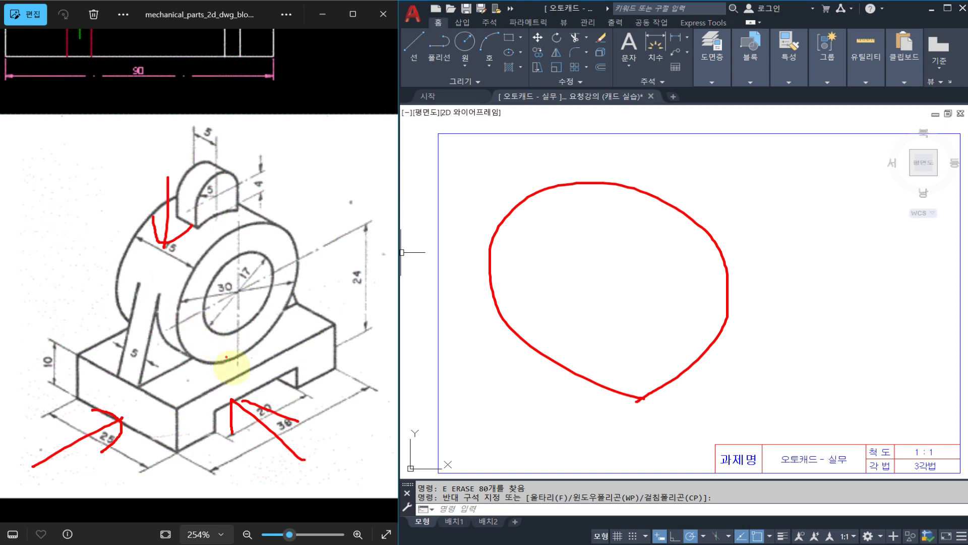
pyautogui.moveTo(339, 423)
pyautogui.mouseDown()
pyautogui.moveTo(340, 438)
pyautogui.moveTo(259, 359)
pyautogui.moveTo(339, 441)
pyautogui.mouseUp()
pyautogui.moveTo(207, 419)
pyautogui.mouseDown()
pyautogui.moveTo(334, 444)
pyautogui.moveTo(274, 389)
pyautogui.moveTo(237, 380)
pyautogui.mouseUp()
pyautogui.moveTo(180, 365)
pyautogui.mouseDown()
pyautogui.moveTo(325, 257)
pyautogui.moveTo(283, 381)
pyautogui.mouseUp()
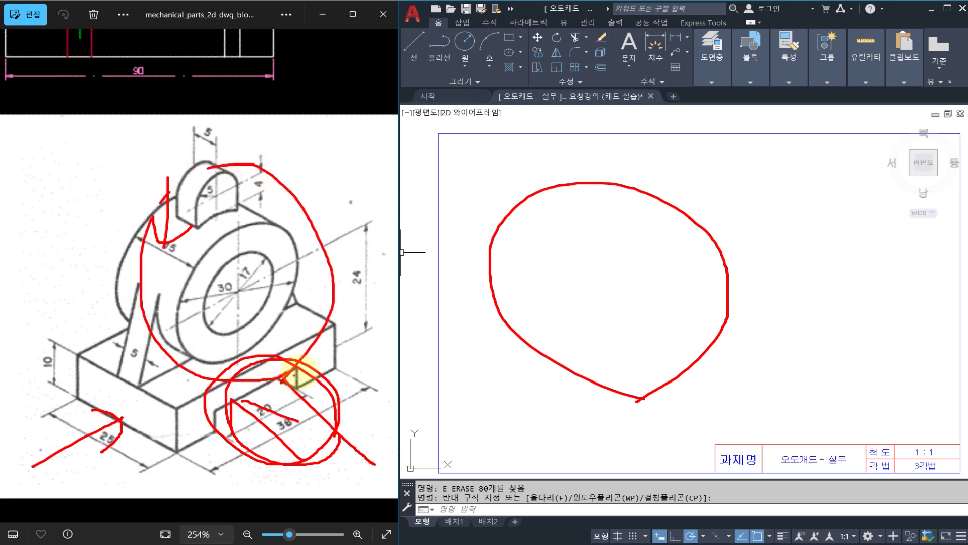
pyautogui.press('Escape')
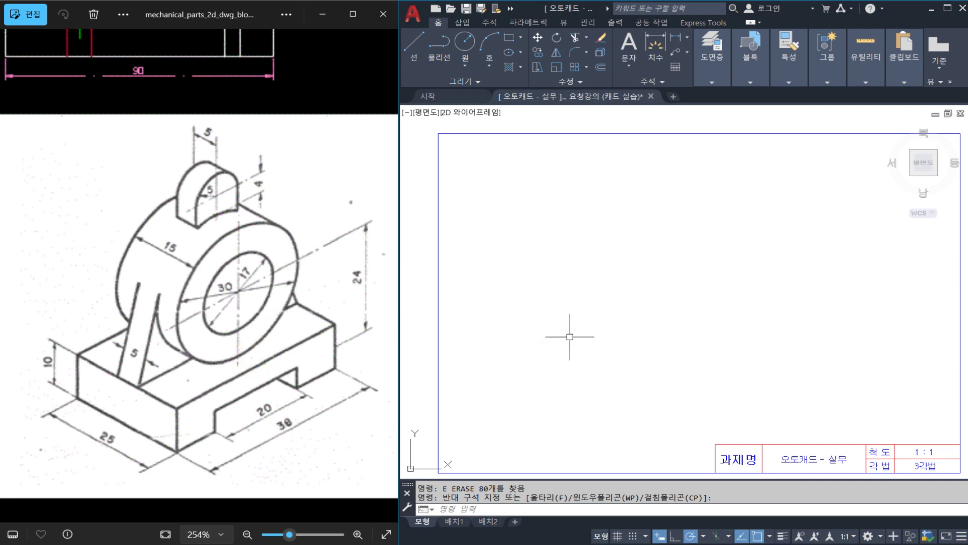
pyautogui.moveTo(570, 336)
pyautogui.mouseDown(button='middle')
pyautogui.moveTo(627, 262)
pyautogui.moveTo(636, 267)
pyautogui.mouseUp(button='middle')
pyautogui.moveTo(568, 288); pyautogui.dragTo(603, 276, button='middle')
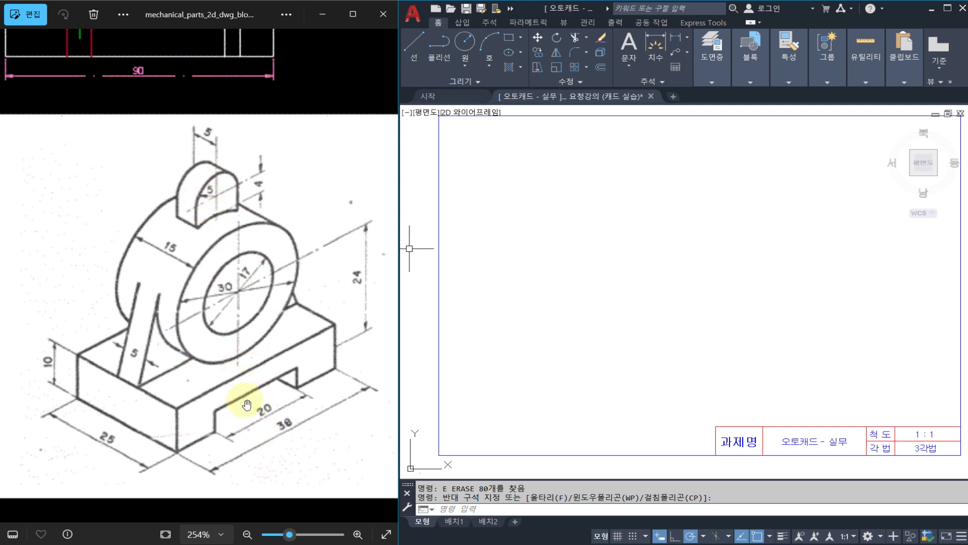
pyautogui.moveTo(283, 426)
pyautogui.mouseDown()
pyautogui.moveTo(235, 404)
pyautogui.moveTo(279, 420)
pyautogui.moveTo(288, 395)
pyautogui.moveTo(278, 392)
pyautogui.moveTo(285, 400)
pyautogui.mouseUp()
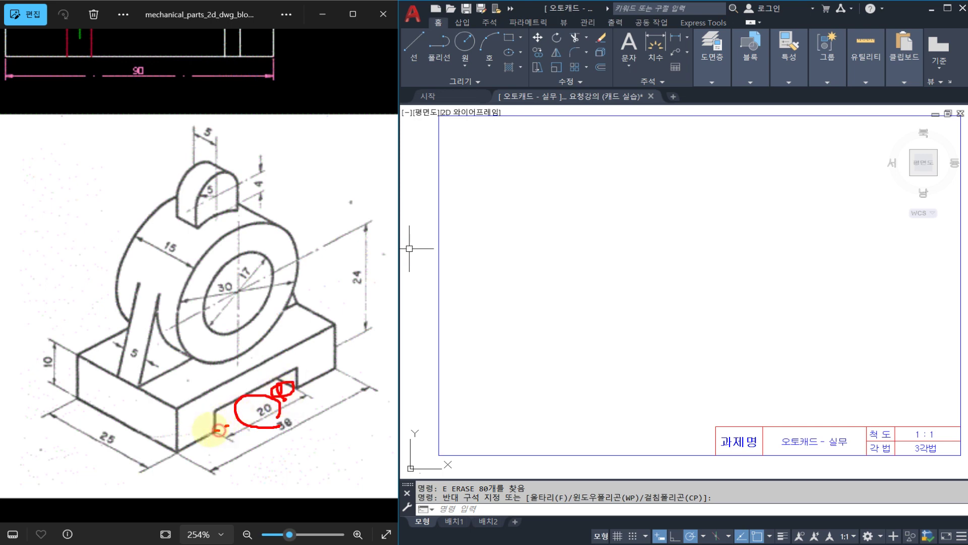
pyautogui.moveTo(218, 429); pyautogui.dragTo(88, 361)
pyautogui.moveTo(209, 410); pyautogui.dragTo(119, 340)
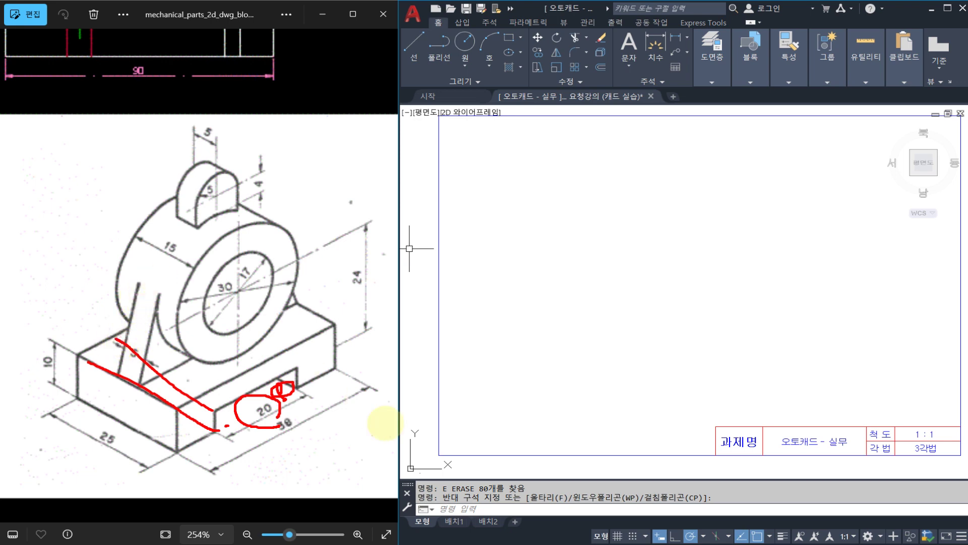
pyautogui.moveTo(420, 446)
pyautogui.mouseDown()
pyautogui.moveTo(290, 363)
pyautogui.moveTo(289, 336)
pyautogui.moveTo(351, 370)
pyautogui.mouseUp()
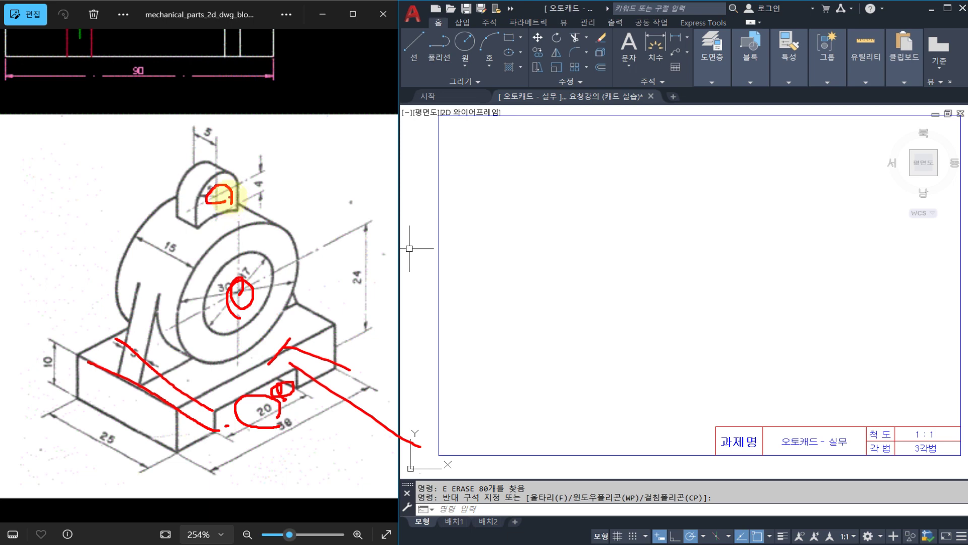
pyautogui.press('Escape')
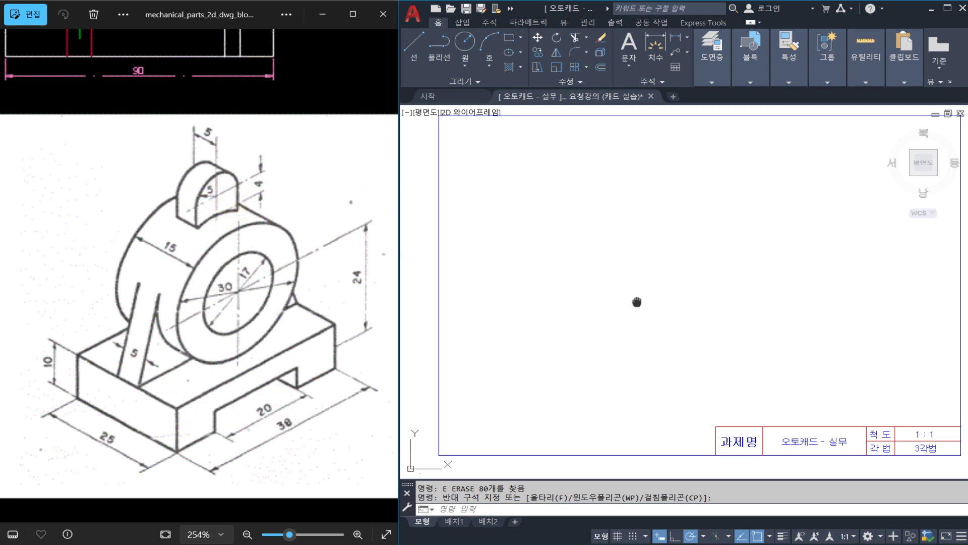
# - Draw one horizontal and one vertical construction line crossing near the middle of the drawing frame
pyautogui.moveTo(636, 302); pyautogui.dragTo(597, 299, button='middle')
pyautogui.write('xl')
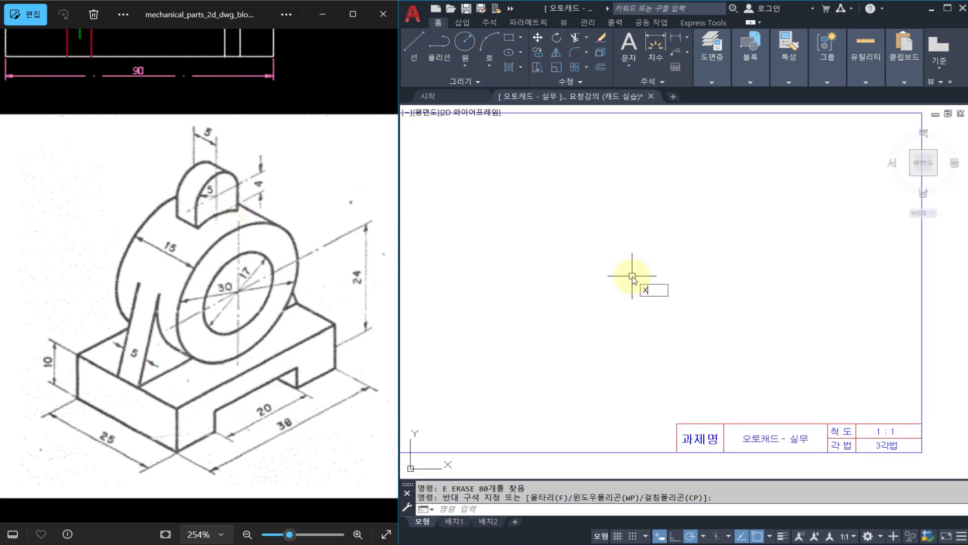
pyautogui.press('Return')
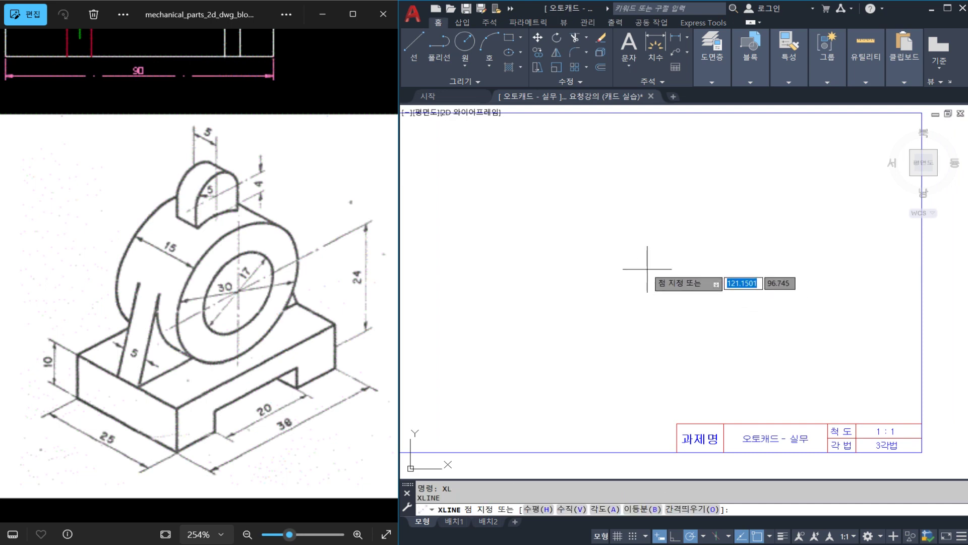
pyautogui.click(643, 263)
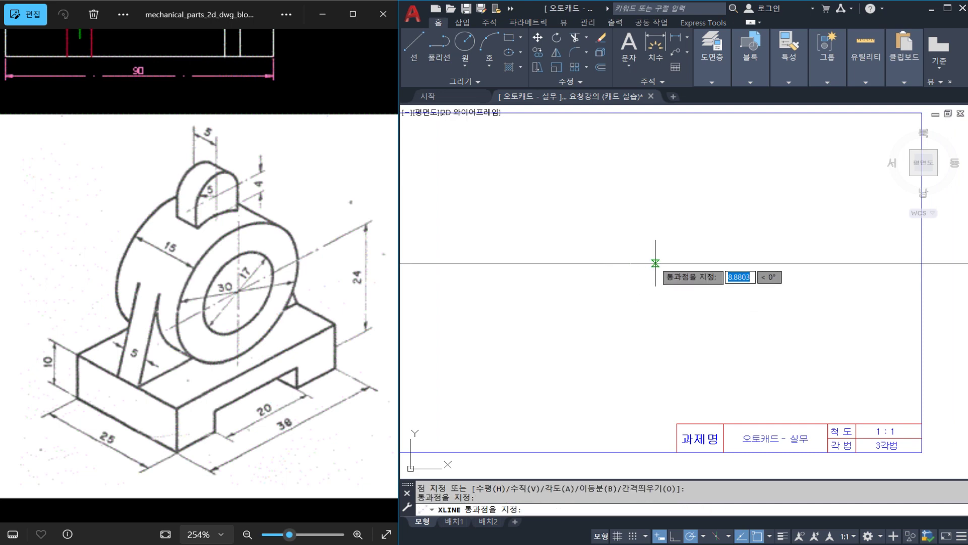
pyautogui.click(630, 239)
pyautogui.press('Escape')
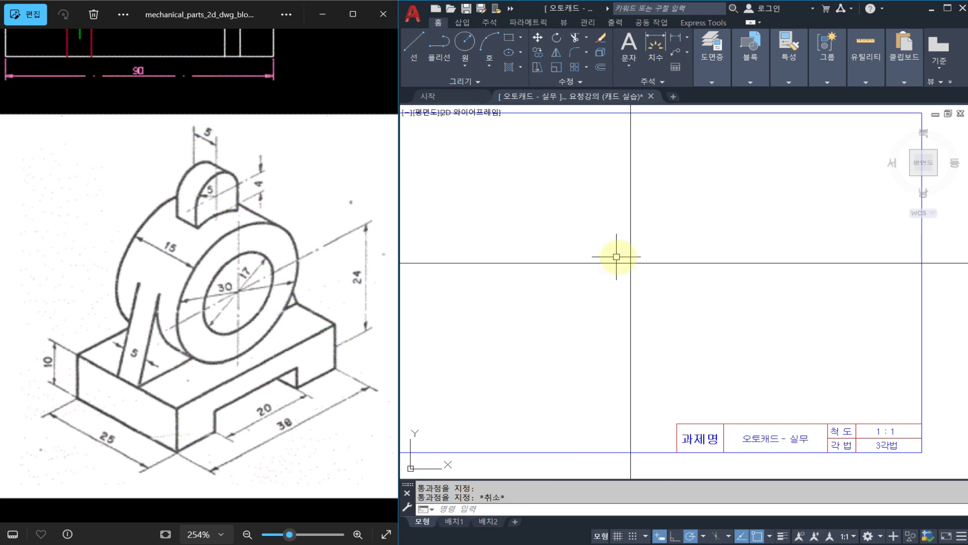
pyautogui.moveTo(632, 266)
pyautogui.mouseDown()
pyautogui.moveTo(642, 270)
pyautogui.moveTo(631, 276)
pyautogui.mouseUp()
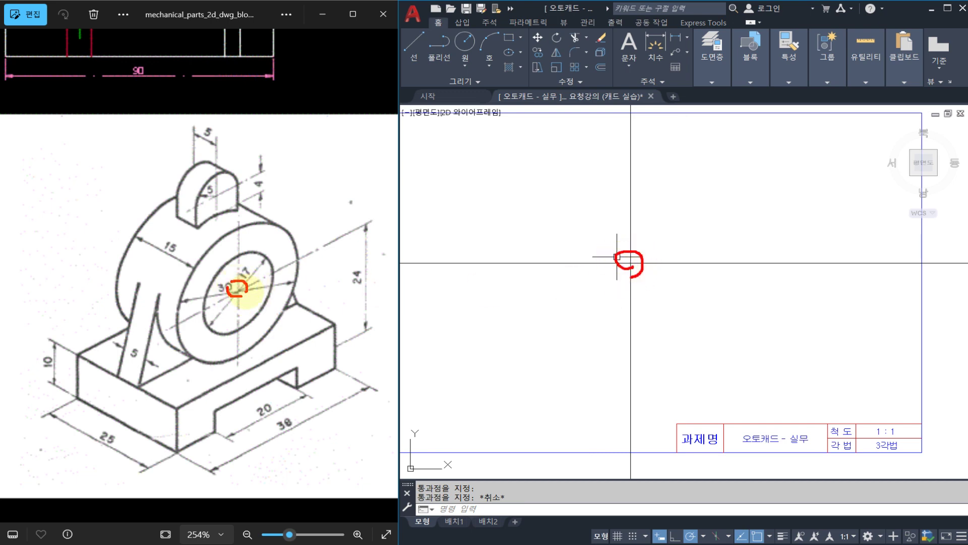
pyautogui.moveTo(241, 294)
pyautogui.mouseDown()
pyautogui.moveTo(267, 323)
pyautogui.moveTo(248, 396)
pyautogui.mouseUp()
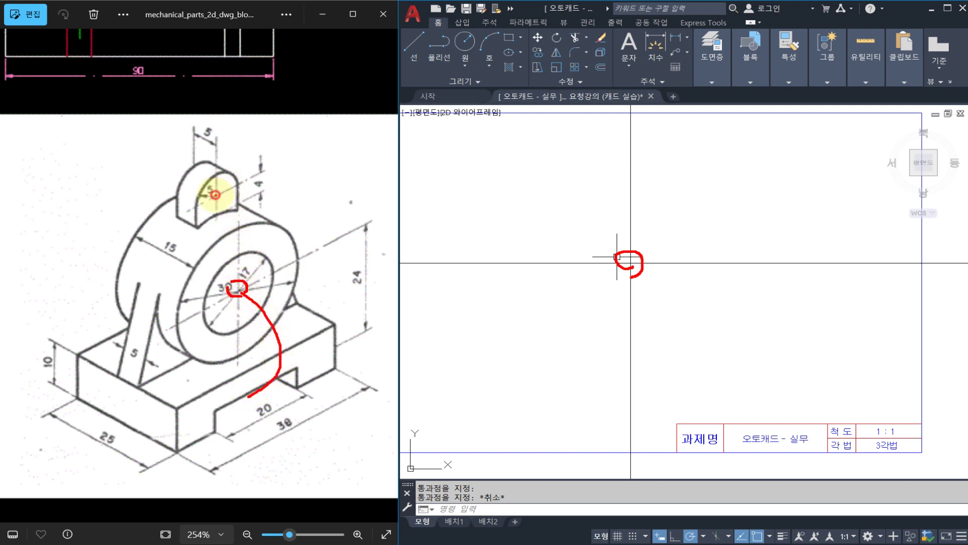
pyautogui.moveTo(215, 195); pyautogui.dragTo(279, 172)
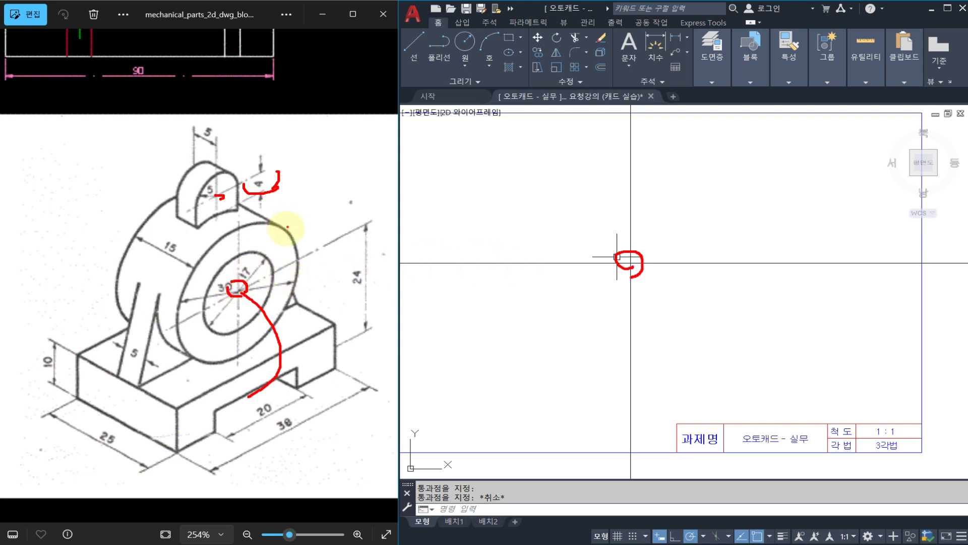
pyautogui.press('Escape')
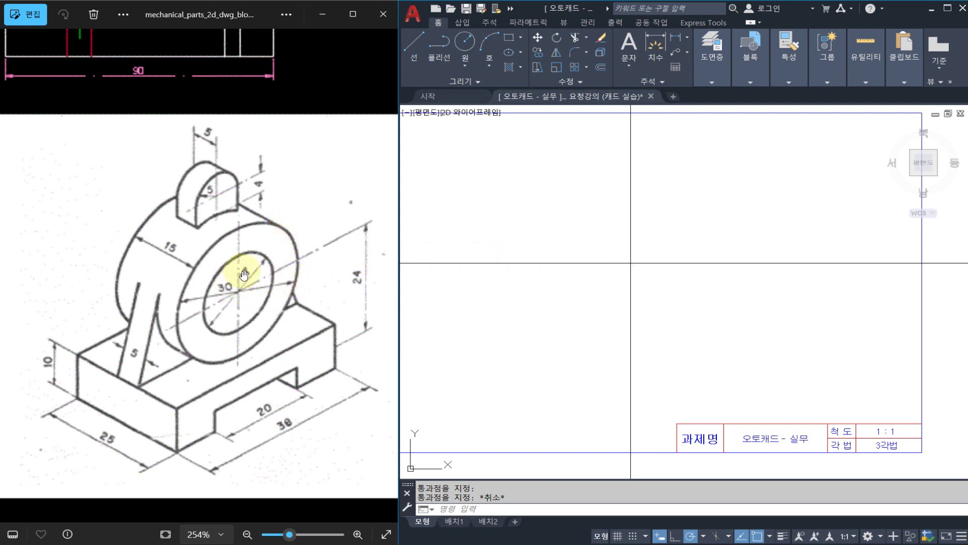
# - Draw a circle of diameter 17 centred on the intersection of the two construction lines
pyautogui.write('c')
pyautogui.press('space')
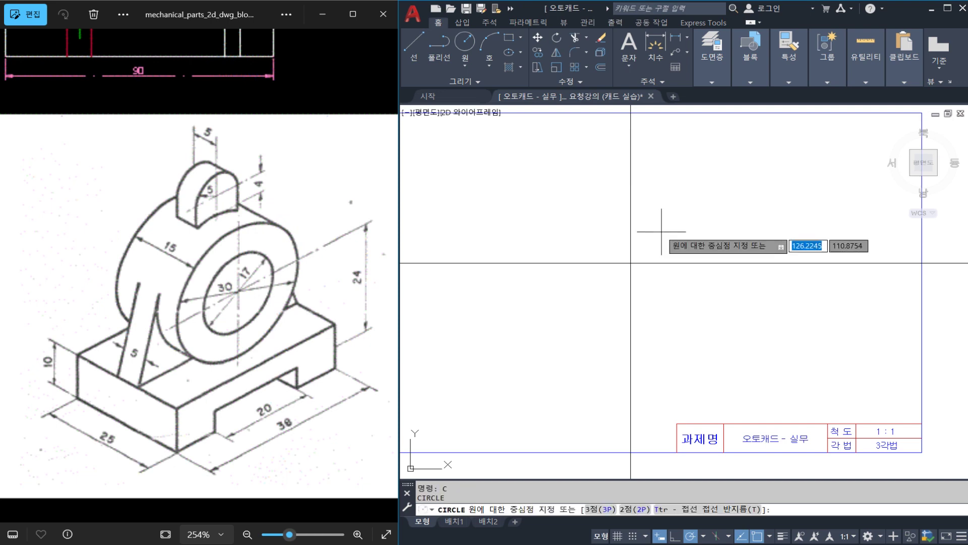
pyautogui.click(630, 263)
pyautogui.write('d')
pyautogui.press('space')
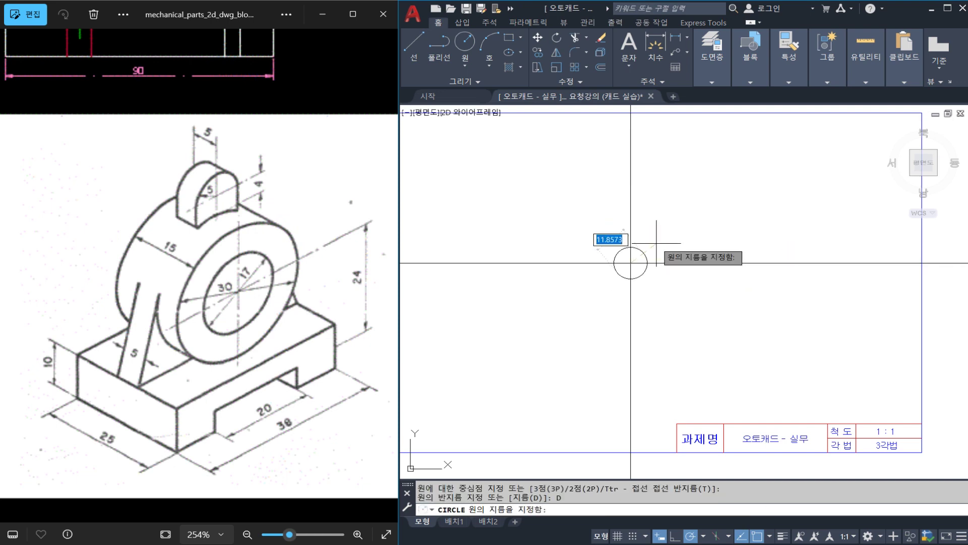
pyautogui.write('17')
pyautogui.press('space')
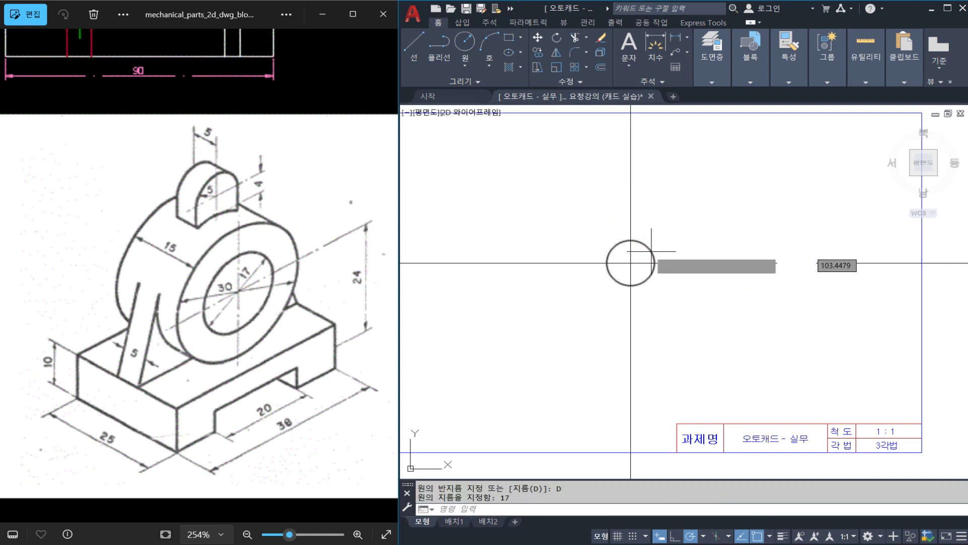
# - Draw a concentric circle of diameter 30 around the same construction line intersection
pyautogui.press('space')
pyautogui.click(630, 263)
pyautogui.write('d')
pyautogui.press('space')
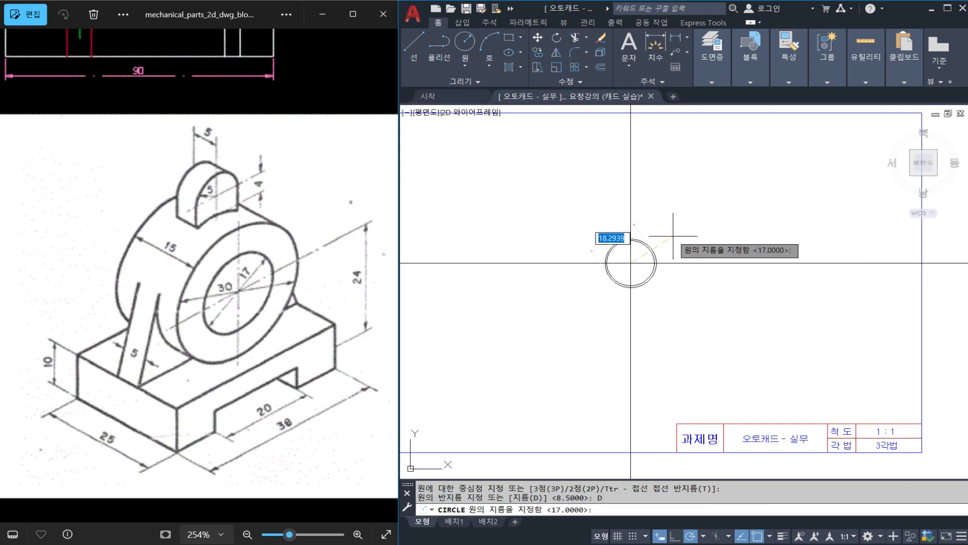
pyautogui.write('30')
pyautogui.press('space')
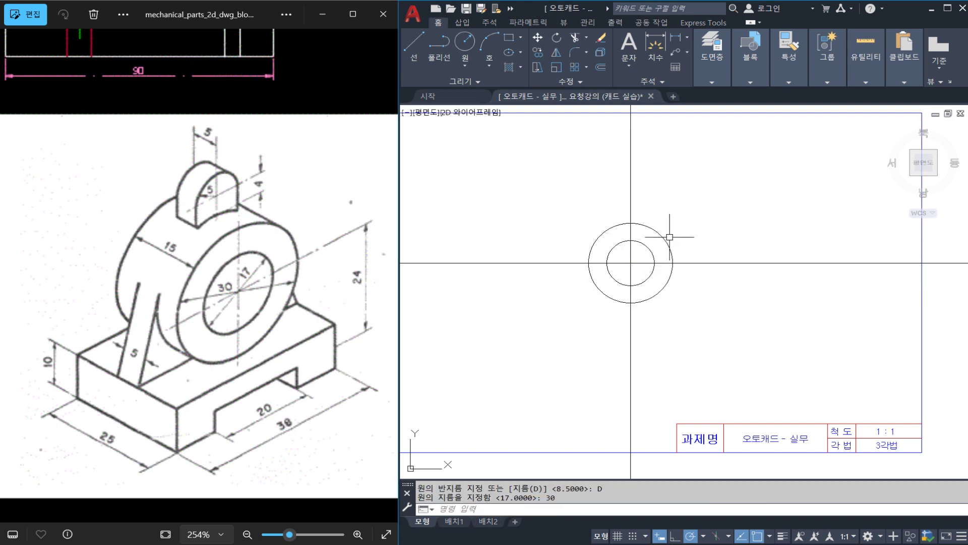
# - Offset the horizontal construction line through the circle centre by 24 downward
pyautogui.click(720, 262)
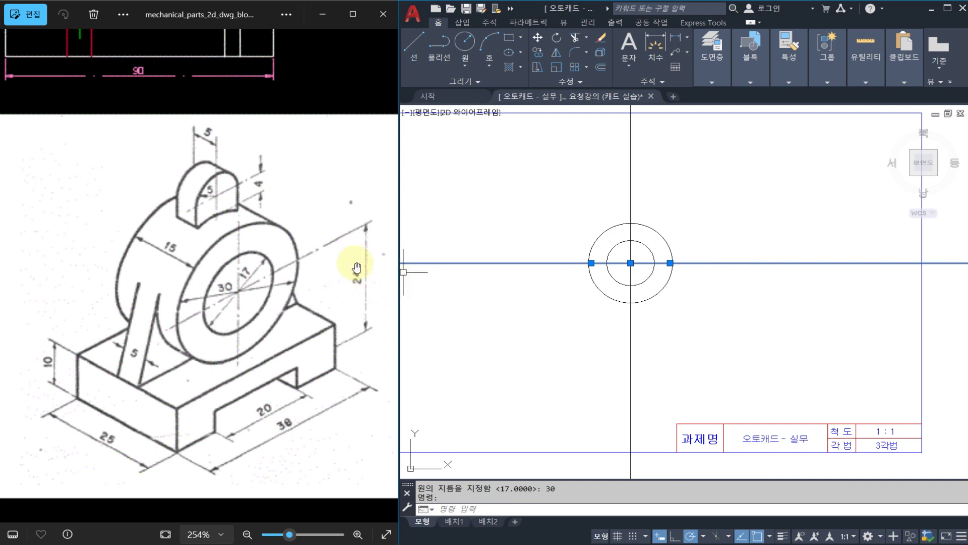
pyautogui.press('Escape')
pyautogui.write('o')
pyautogui.press('space')
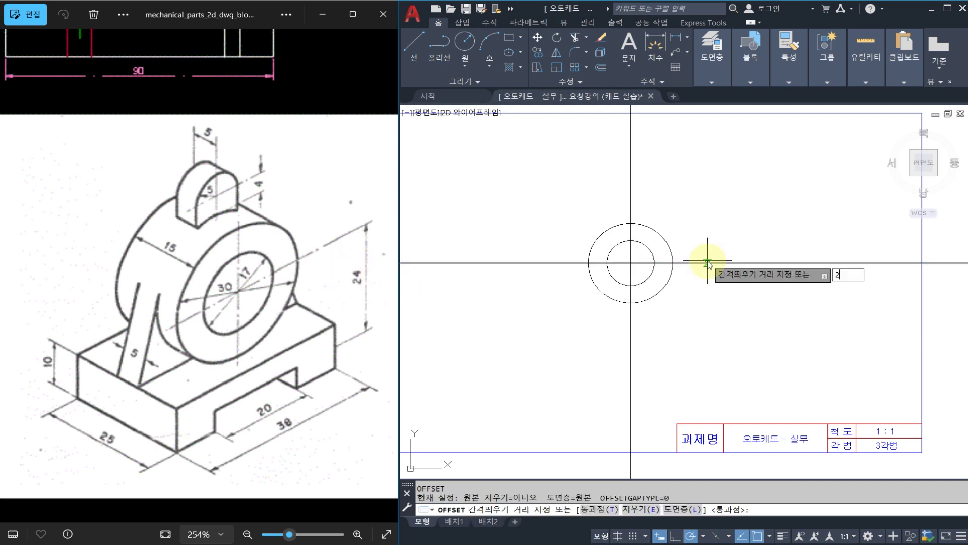
pyautogui.write('24')
pyautogui.press('space')
pyautogui.click(702, 264)
pyautogui.click(703, 291)
pyautogui.press('Escape')
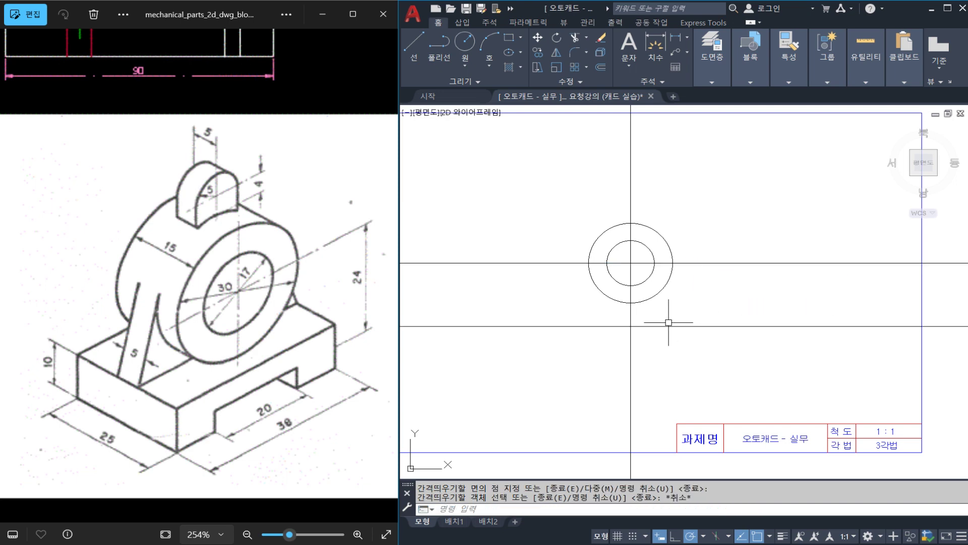
# - Offset the lower horizontal construction line by 10 upward
pyautogui.click(631, 326)
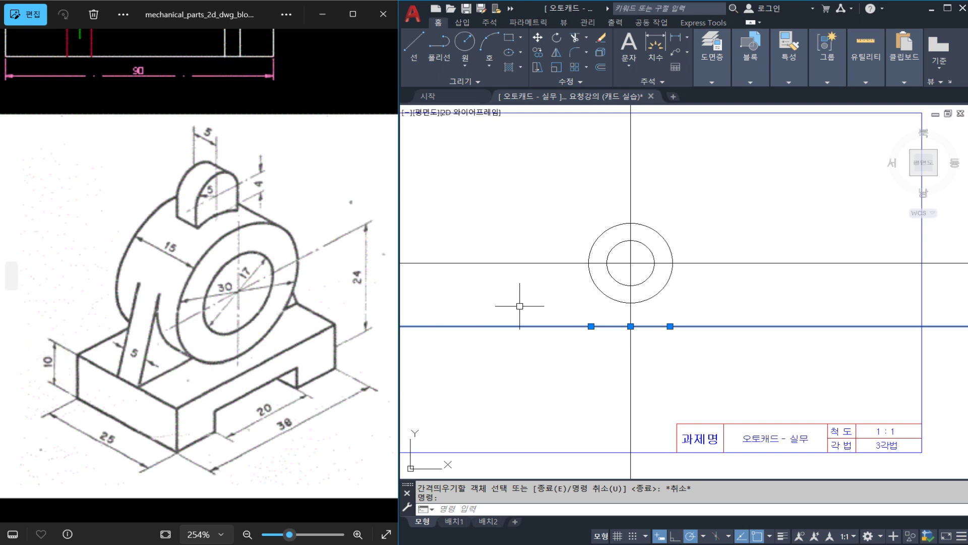
pyautogui.press('Escape')
pyautogui.press('Escape')
pyautogui.write('o')
pyautogui.press('Return')
pyautogui.write('10')
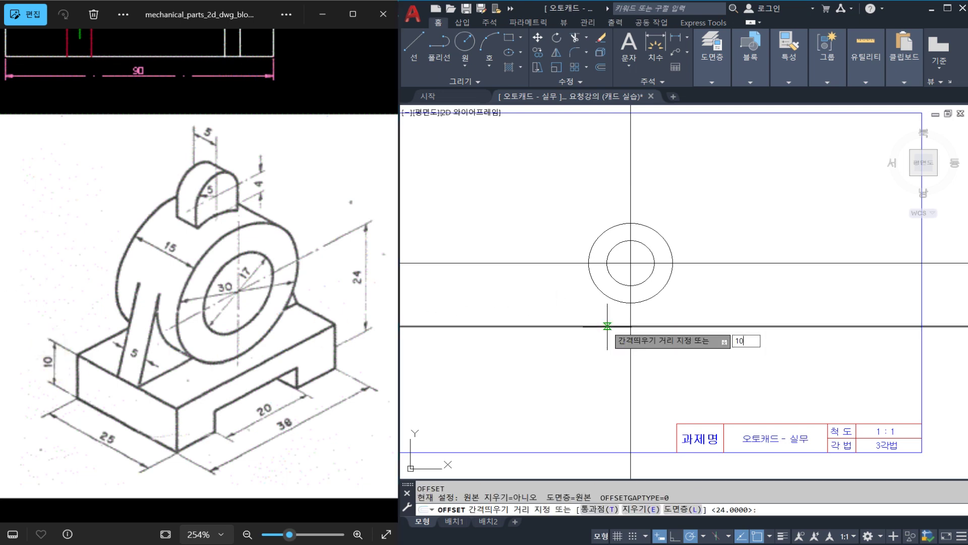
pyautogui.press('Return')
pyautogui.click(596, 326)
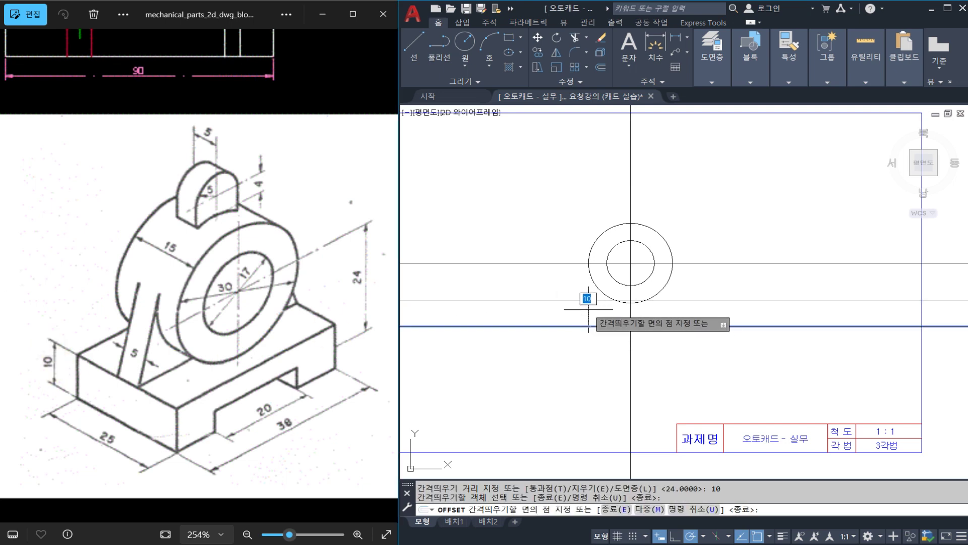
pyautogui.press('Escape')
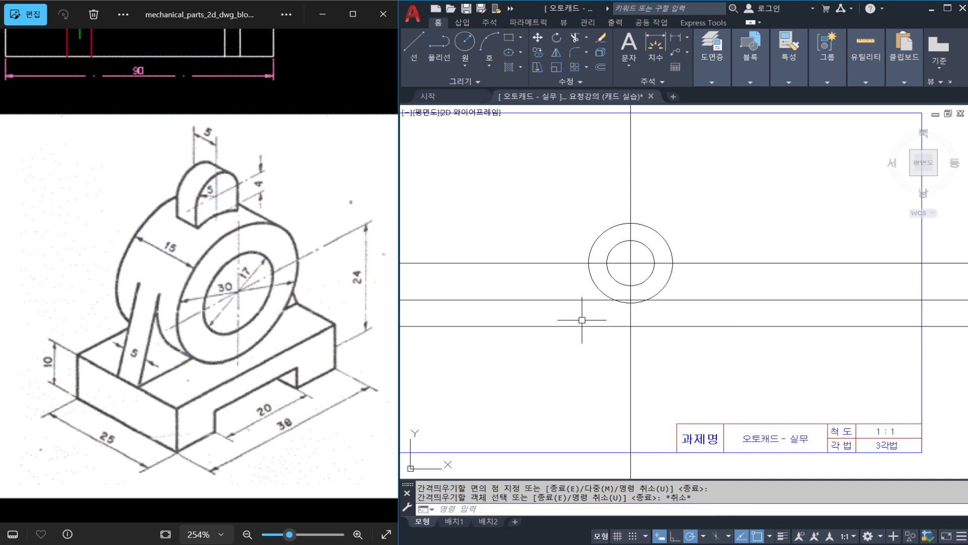
pyautogui.press('Escape')
pyautogui.press('Escape')
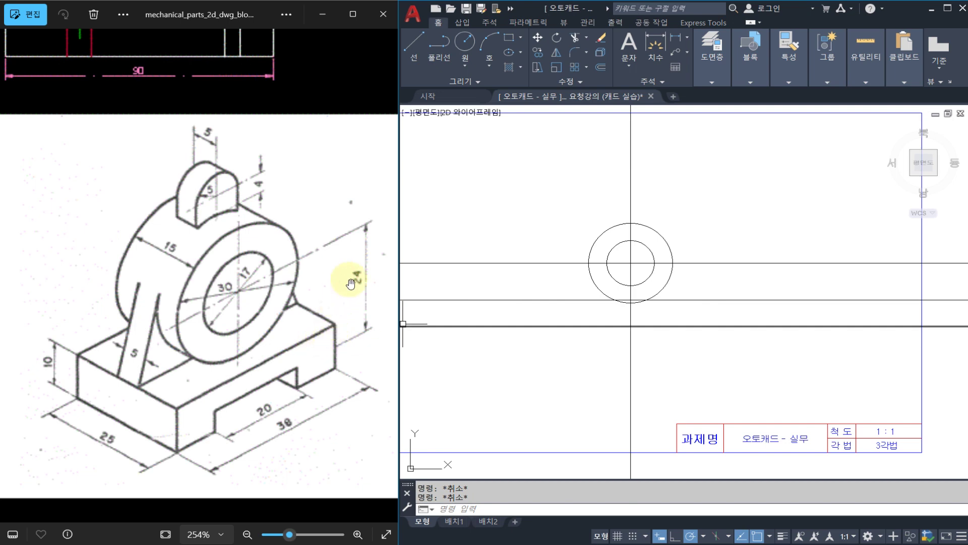
# - Add vertical linear dimensions from the circle centre line to the lowest line and between the two lower horizontal lines
pyautogui.write('DIMLI')
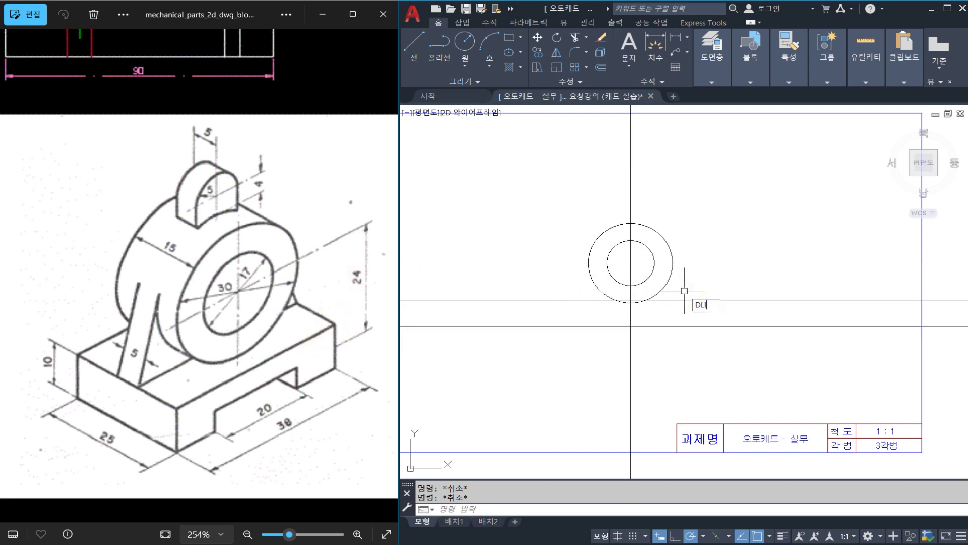
pyautogui.press('Return')
pyautogui.click(685, 263)
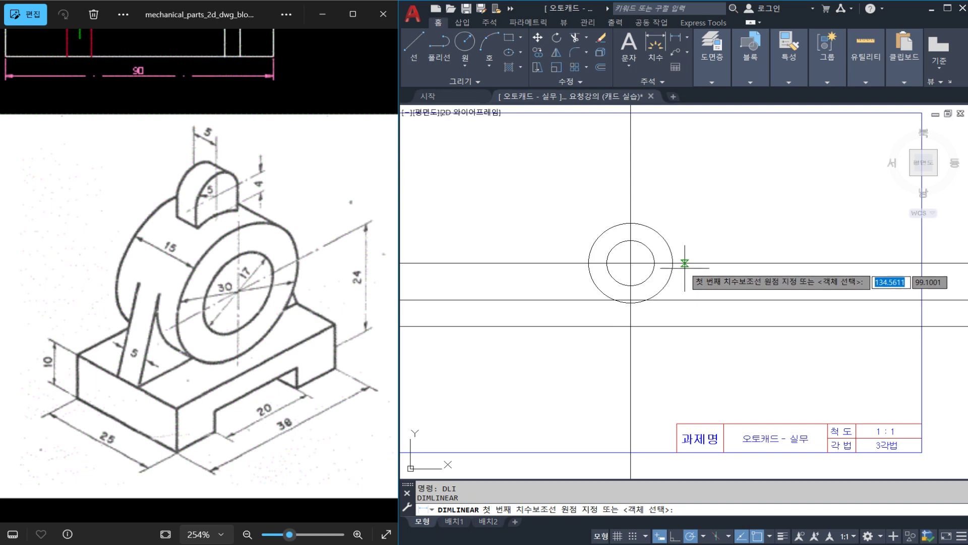
pyautogui.click(685, 326)
pyautogui.click(692, 299)
pyautogui.press('Return')
pyautogui.click(708, 299)
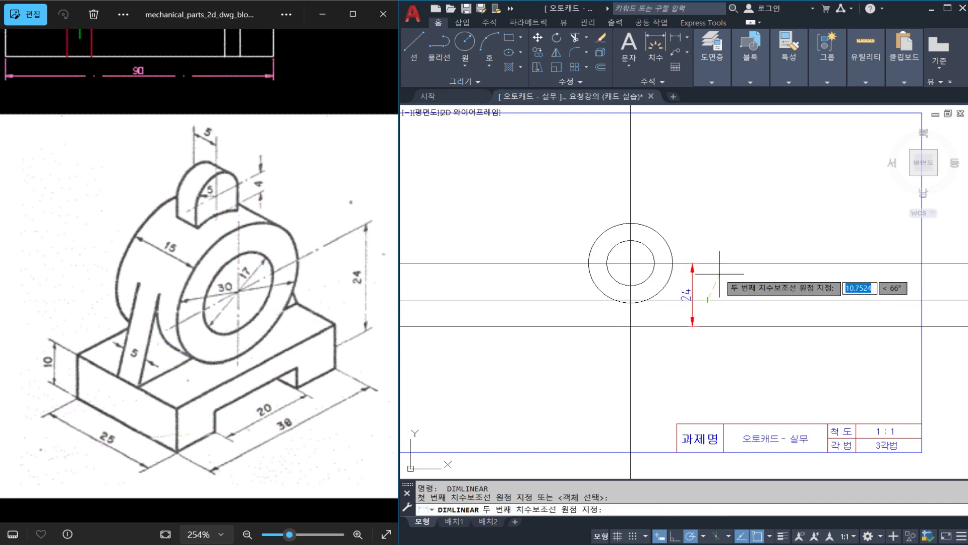
pyautogui.click(725, 326)
pyautogui.click(725, 326)
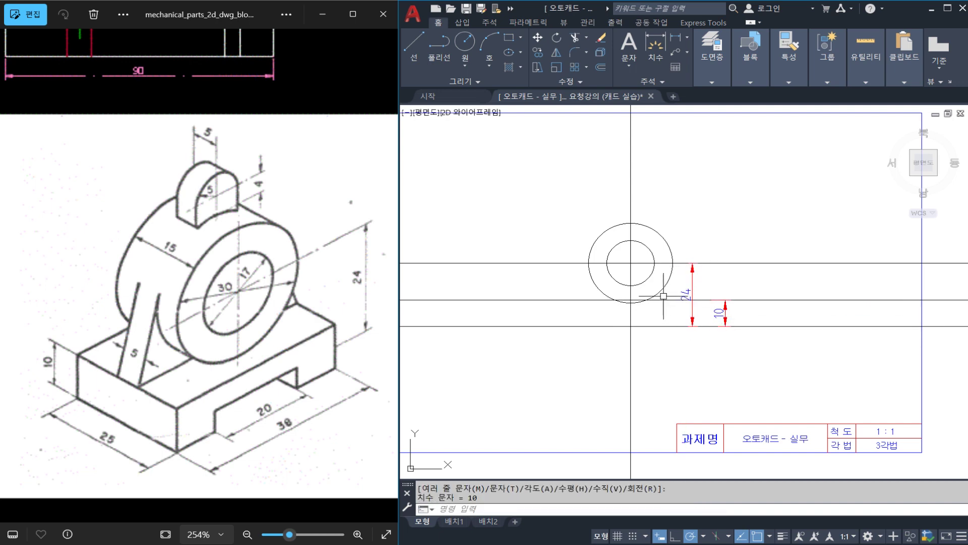
pyautogui.press('Return')
pyautogui.press('Escape')
# - Add diameter dimensions to the outer circle and the inner circle
pyautogui.write('DD')
pyautogui.press('Return')
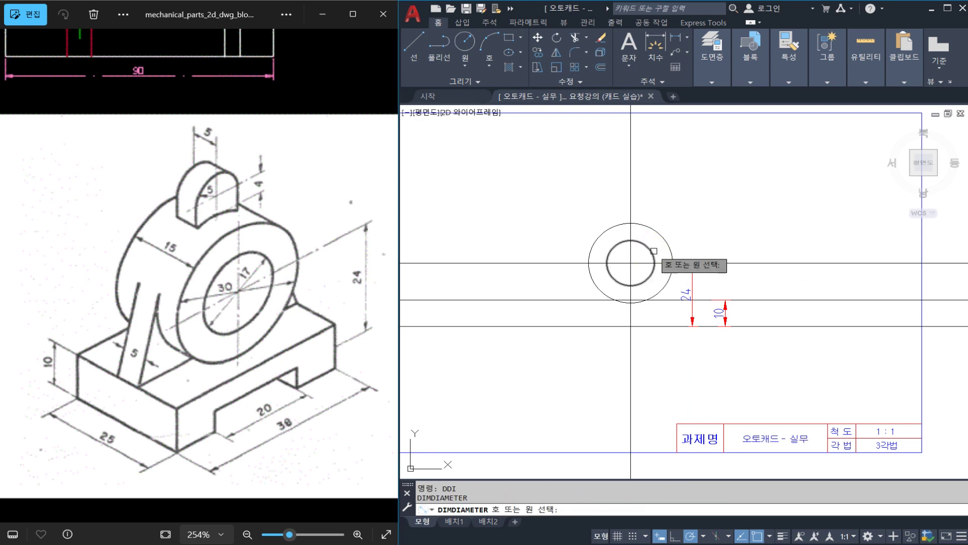
pyautogui.click(660, 234)
pyautogui.click(676, 225)
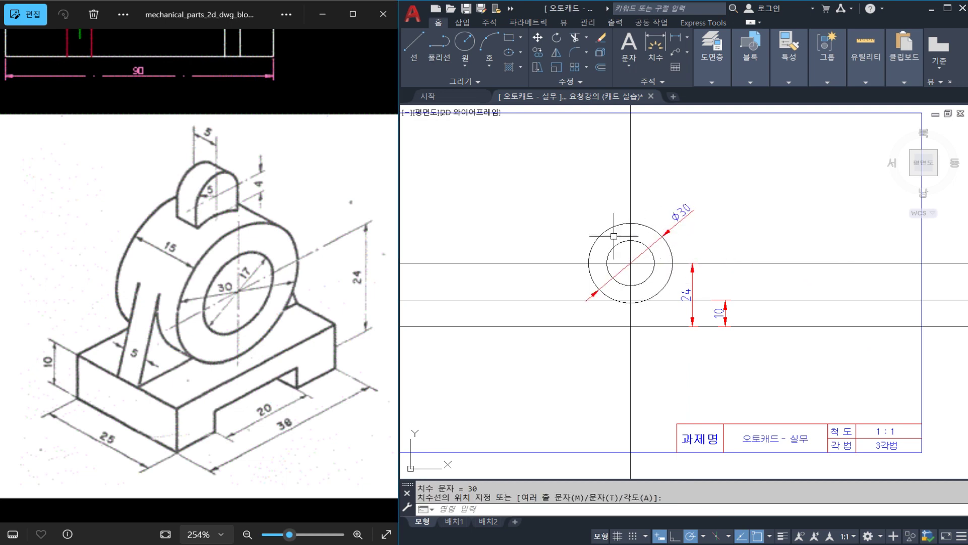
pyautogui.press('Return')
pyautogui.click(609, 251)
pyautogui.click(583, 238)
pyautogui.press('Escape')
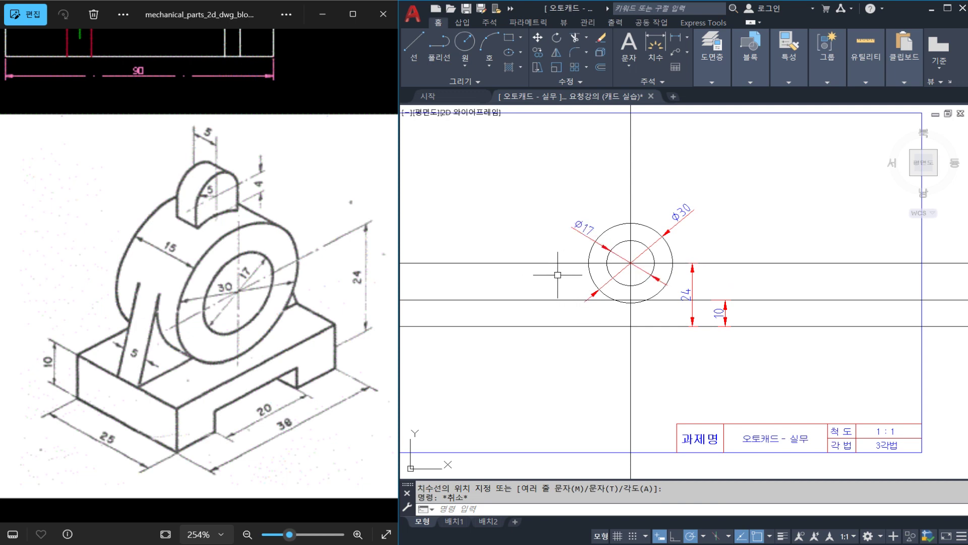
pyautogui.scroll(2, 638, 301)
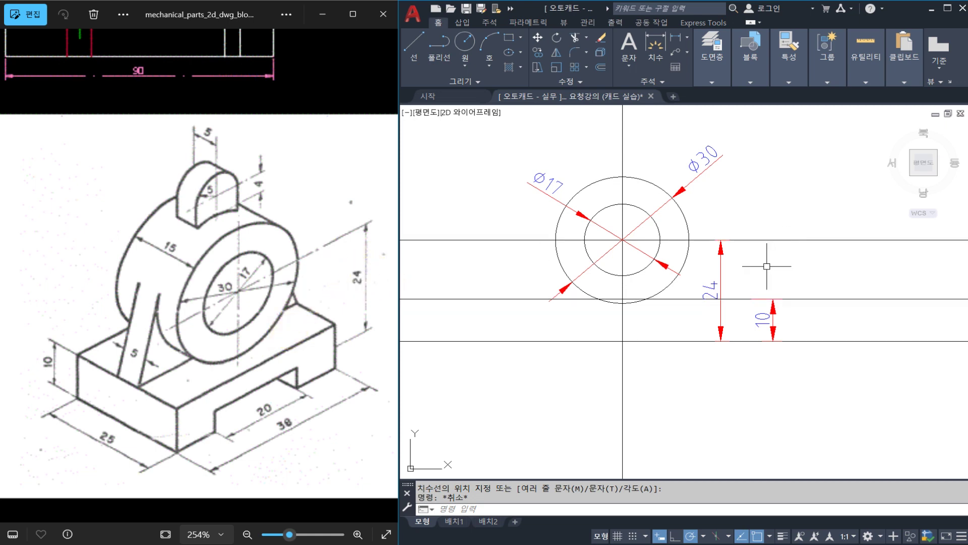
pyautogui.click(746, 276)
pyautogui.press('Escape')
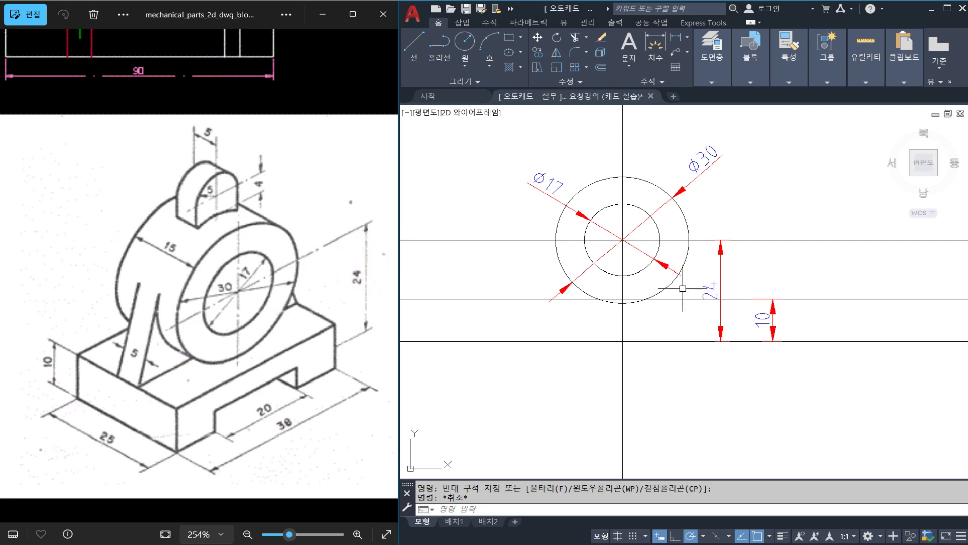
pyautogui.click(735, 274)
pyautogui.click(708, 280)
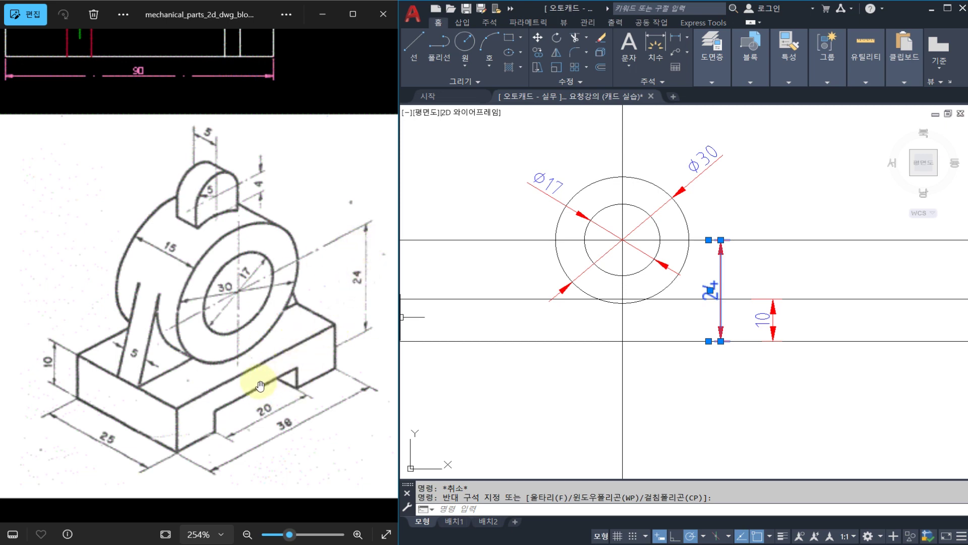
pyautogui.click(705, 292)
pyautogui.press('Escape')
pyautogui.moveTo(750, 285); pyautogui.dragTo(733, 281, button='middle')
pyautogui.write('o')
pyautogui.press('Return')
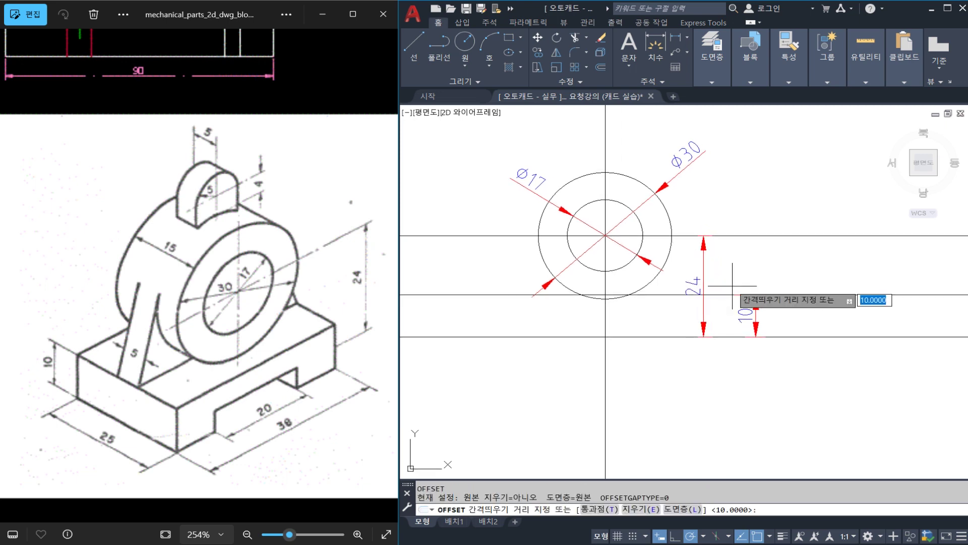
pyautogui.write('5')
pyautogui.press('Return')
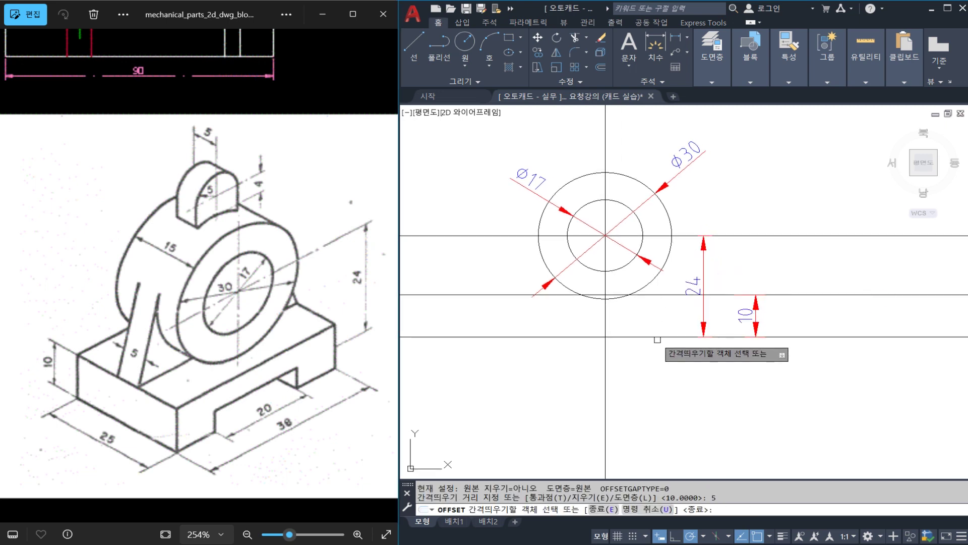
pyautogui.press('Escape')
pyautogui.press('Escape')
pyautogui.moveTo(695, 323); pyautogui.dragTo(655, 306, button='middle')
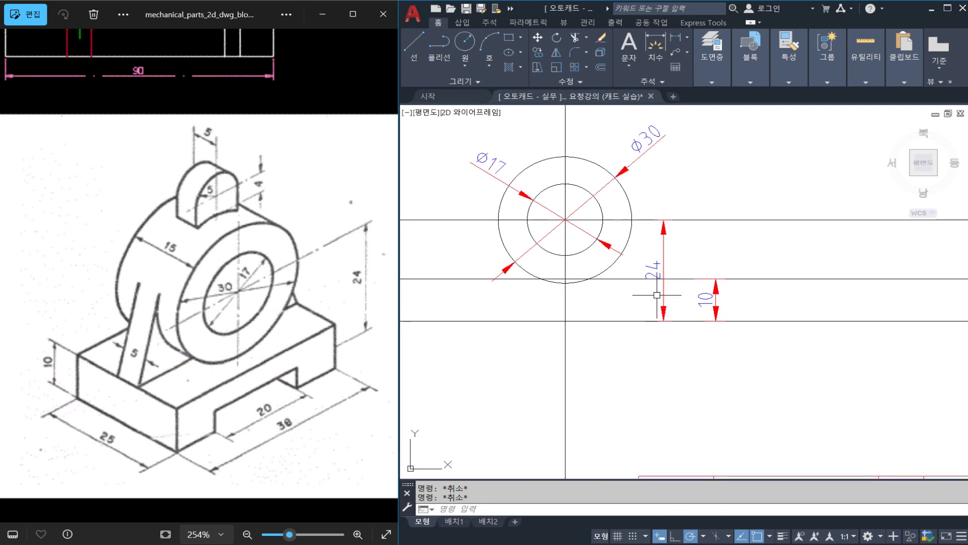
# - Erase the 24 vertical dimension and undo that deletion
pyautogui.click(663, 262)
pyautogui.write('e')
pyautogui.press('Return')
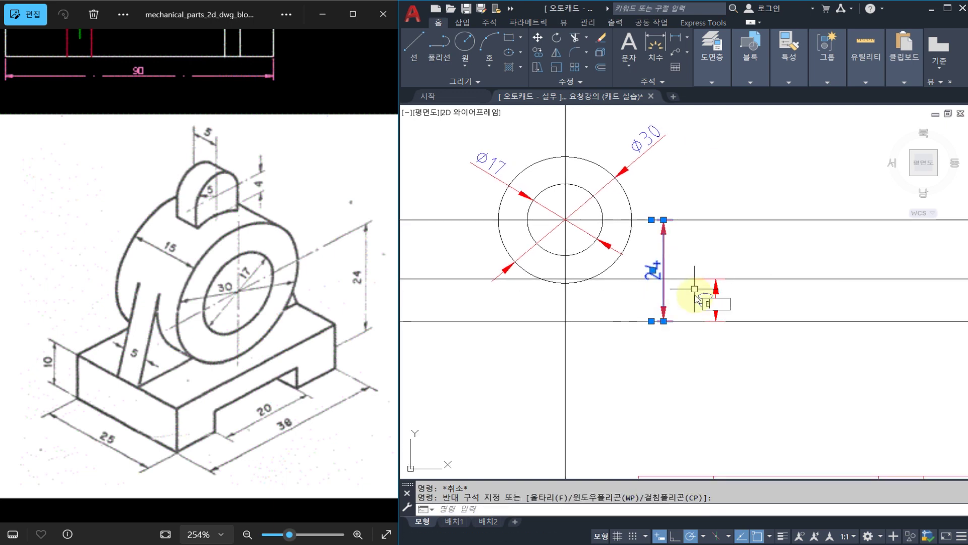
pyautogui.hotkey('ctrl', 'z')
# - Erase the 24 and 10 vertical dimensions beside the circles
pyautogui.click(681, 267)
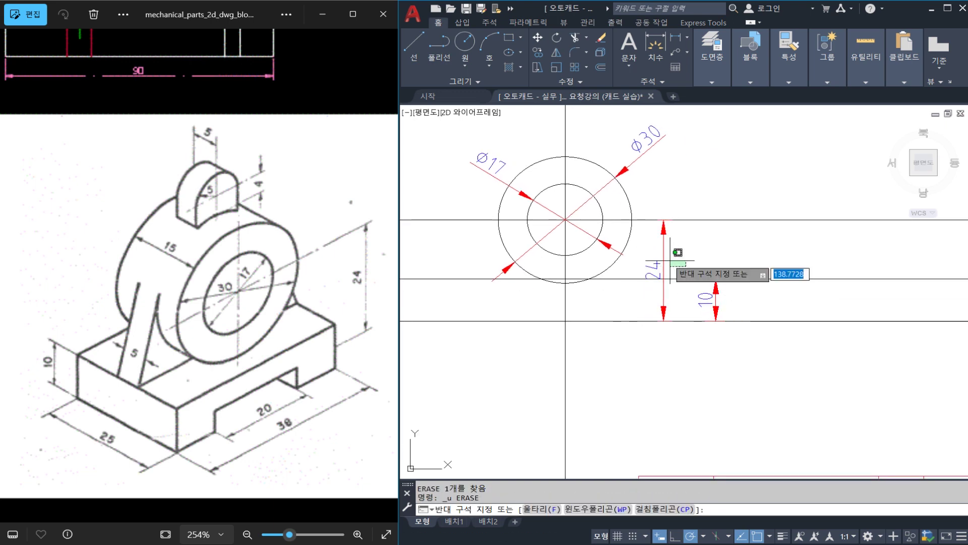
pyautogui.click(640, 248)
pyautogui.write('e')
pyautogui.press('Return')
pyautogui.click(705, 295)
pyautogui.write('e')
pyautogui.press('Return')
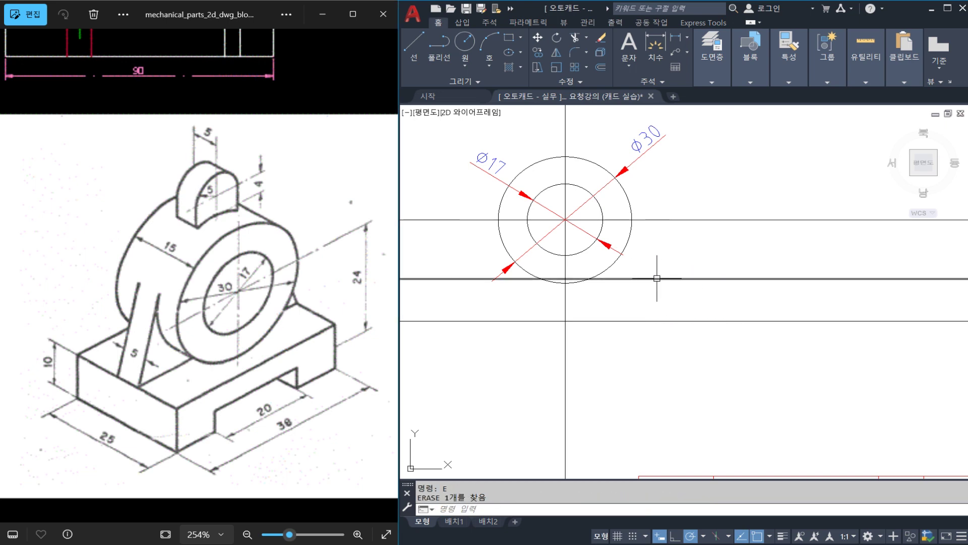
pyautogui.write('o')
pyautogui.press('Return')
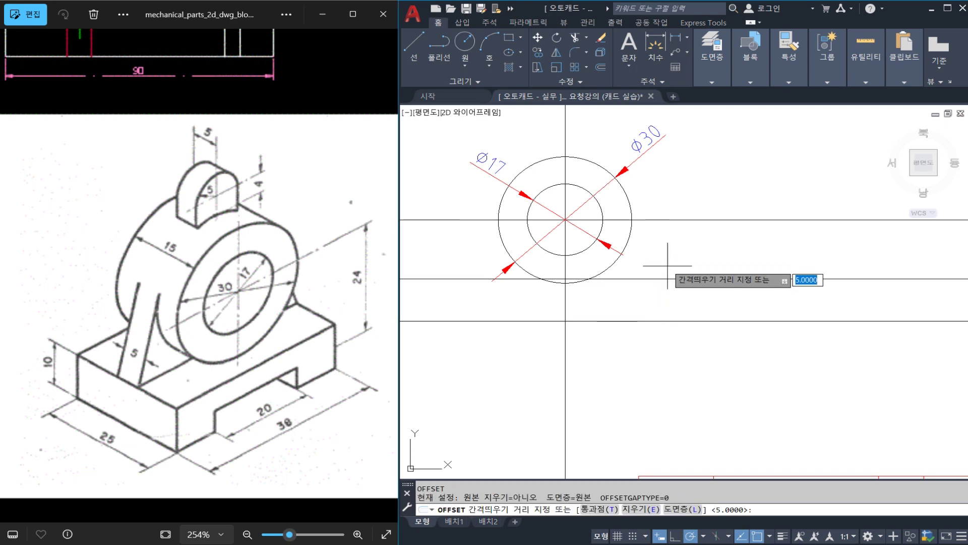
pyautogui.write('24')
pyautogui.press('Return')
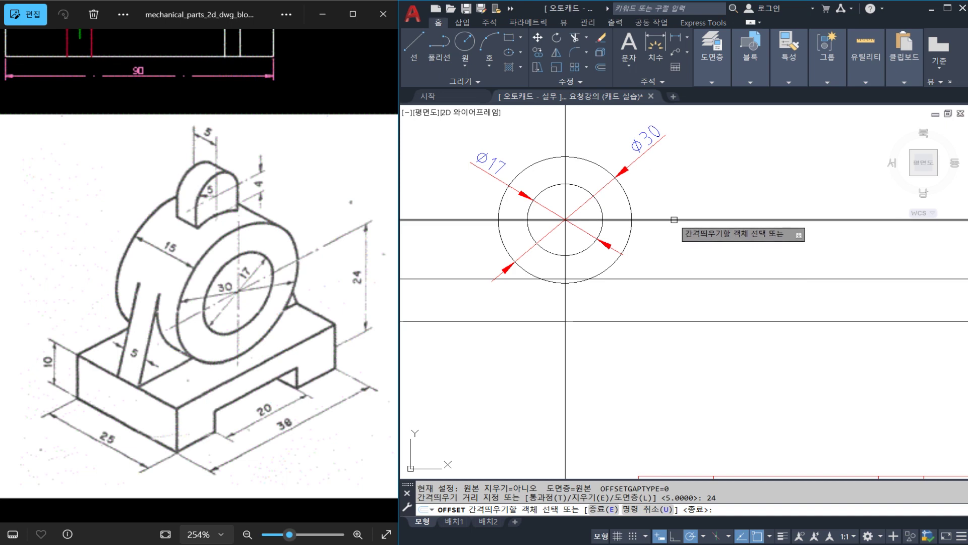
pyautogui.press('Escape')
# - Offset the lowest horizontal construction line by 5 downward
pyautogui.click(662, 321)
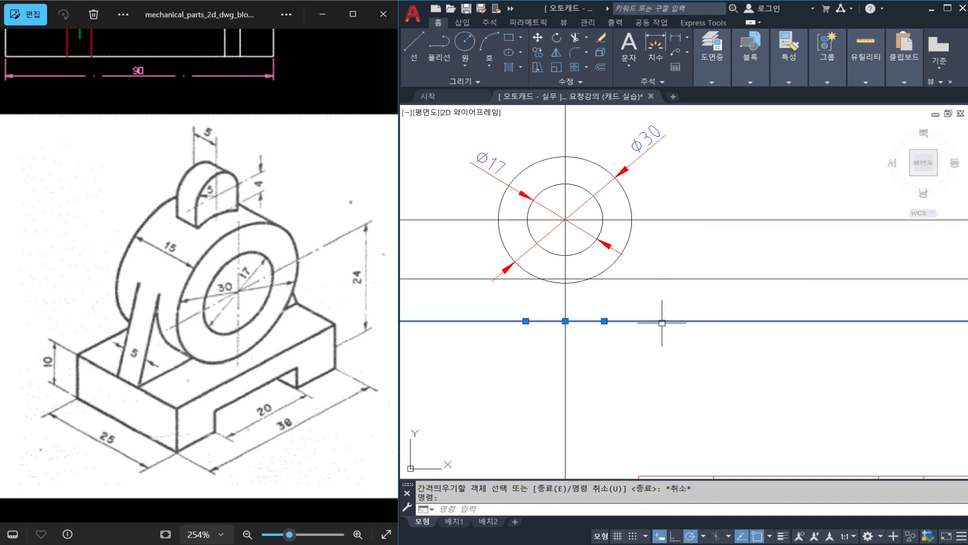
pyautogui.press('Escape')
pyautogui.write('o')
pyautogui.press('Return')
pyautogui.write('50')
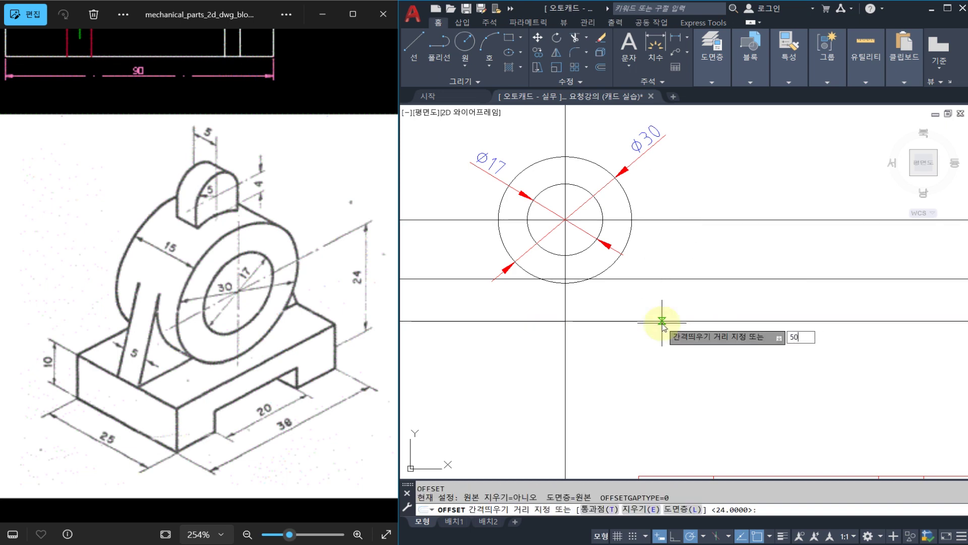
pyautogui.press('Return')
pyautogui.click(660, 321)
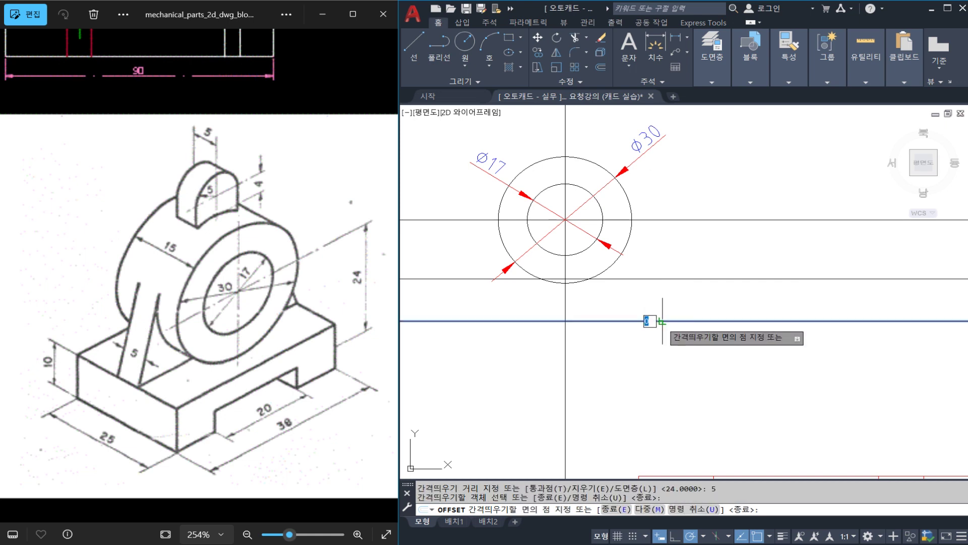
pyautogui.click(655, 336)
pyautogui.press('Escape')
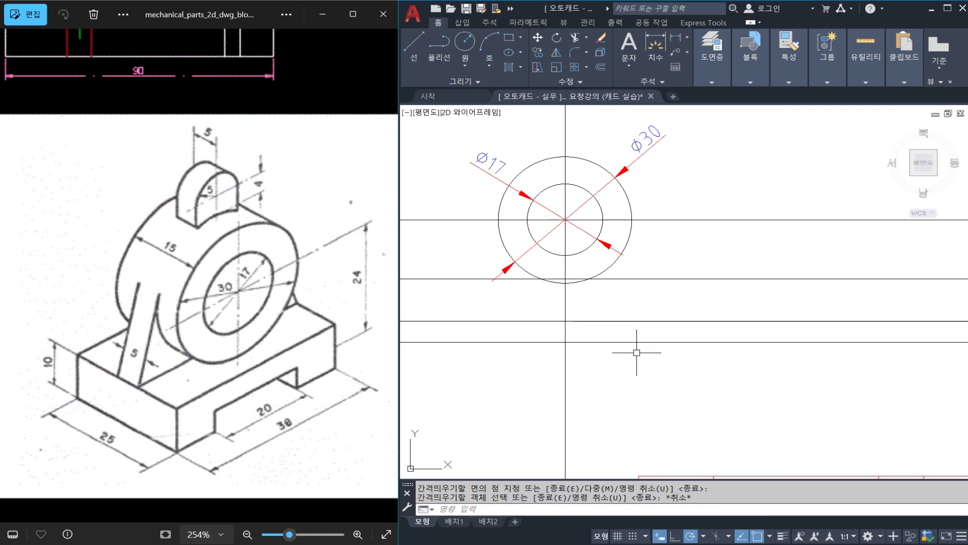
# - Offset the new lowest horizontal construction line by 10 upward
pyautogui.write('o')
pyautogui.press('Return')
pyautogui.write('10')
pyautogui.press('Return')
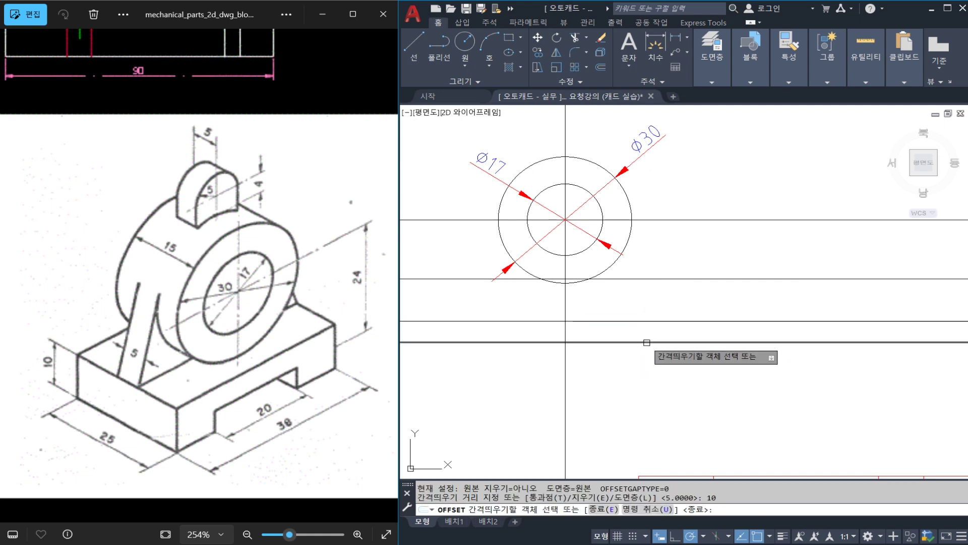
pyautogui.click(636, 342)
pyautogui.press('Escape')
# - Erase the horizontal construction line that cuts through the lower edge of the outer circle
pyautogui.click(642, 278)
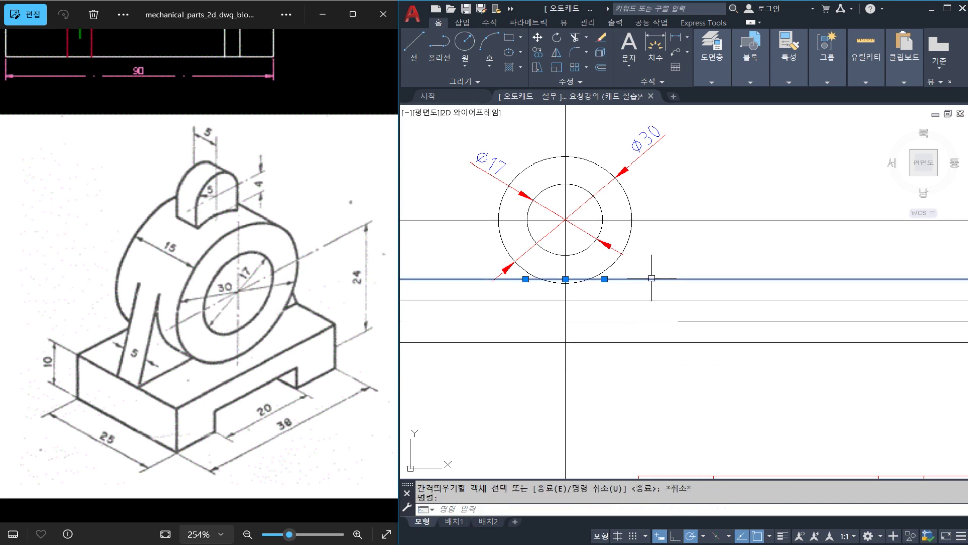
pyautogui.write('e')
pyautogui.press('Return')
# - Dimension the vertical distance between the circle centre line and the middle of the three lower horizontal lines
pyautogui.click(638, 321)
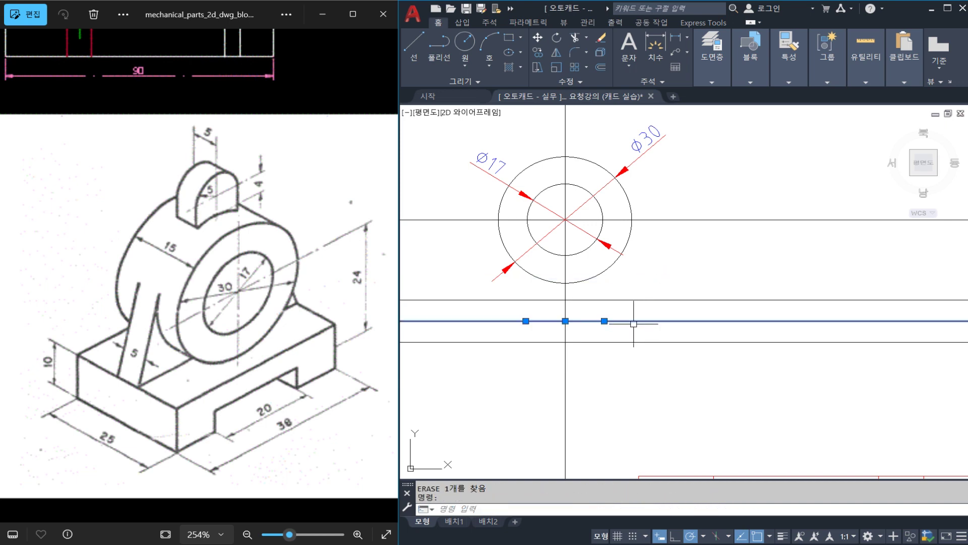
pyautogui.press('Escape')
pyautogui.write('DIMLI')
pyautogui.press('Return')
pyautogui.click(665, 321)
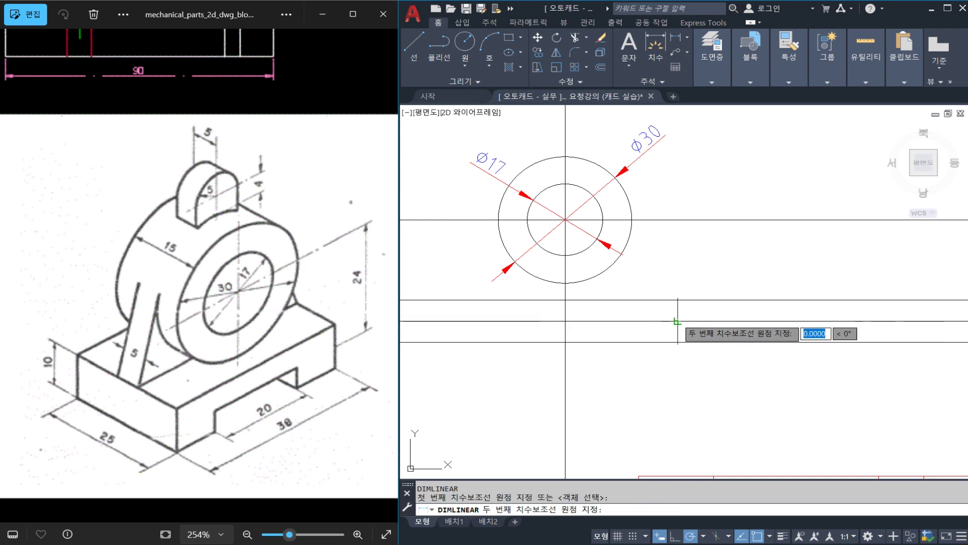
pyautogui.click(670, 220)
pyautogui.click(678, 242)
# - Dimension the vertical gaps from the middle of the three lower horizontal lines to the lines below and above it
pyautogui.press('Return')
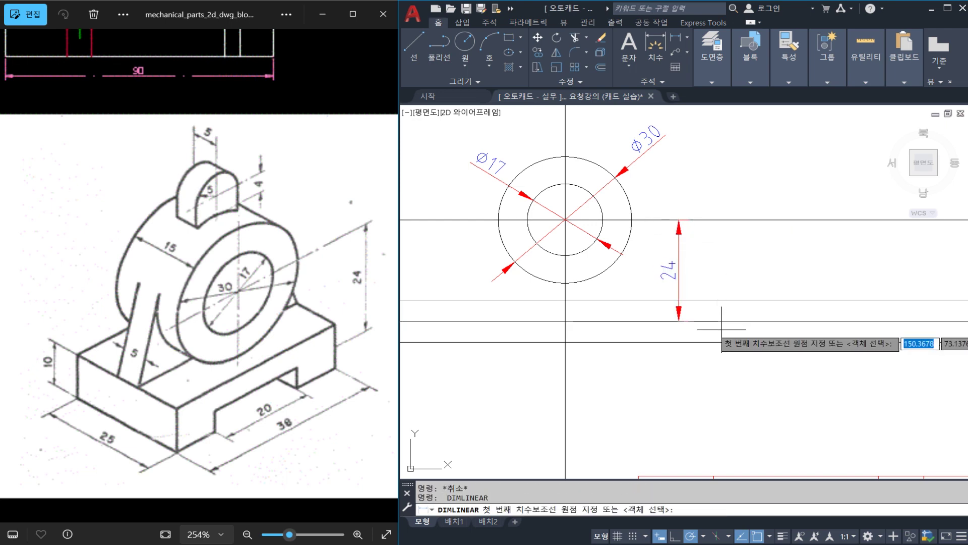
pyautogui.click(721, 342)
pyautogui.click(721, 320)
pyautogui.click(737, 330)
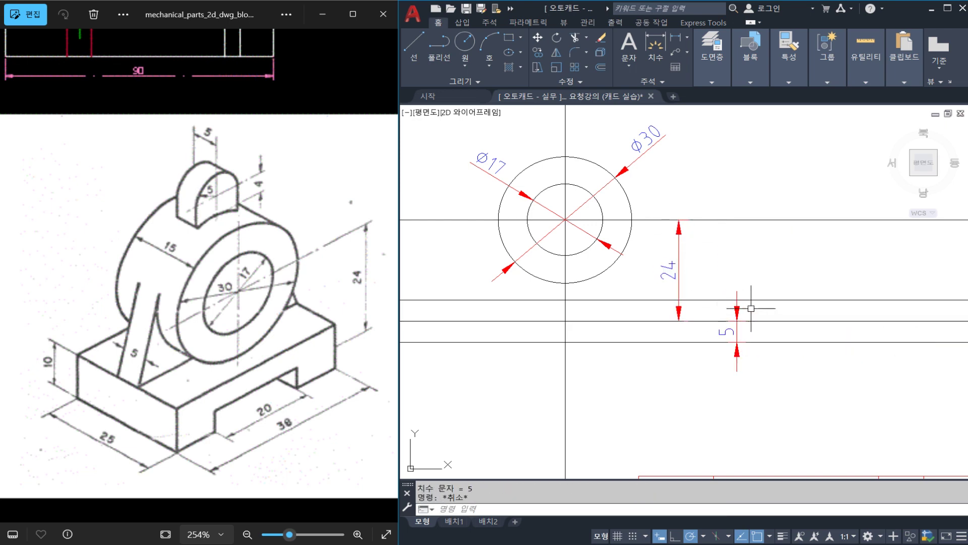
pyautogui.press('Return')
pyautogui.click(763, 321)
pyautogui.click(763, 301)
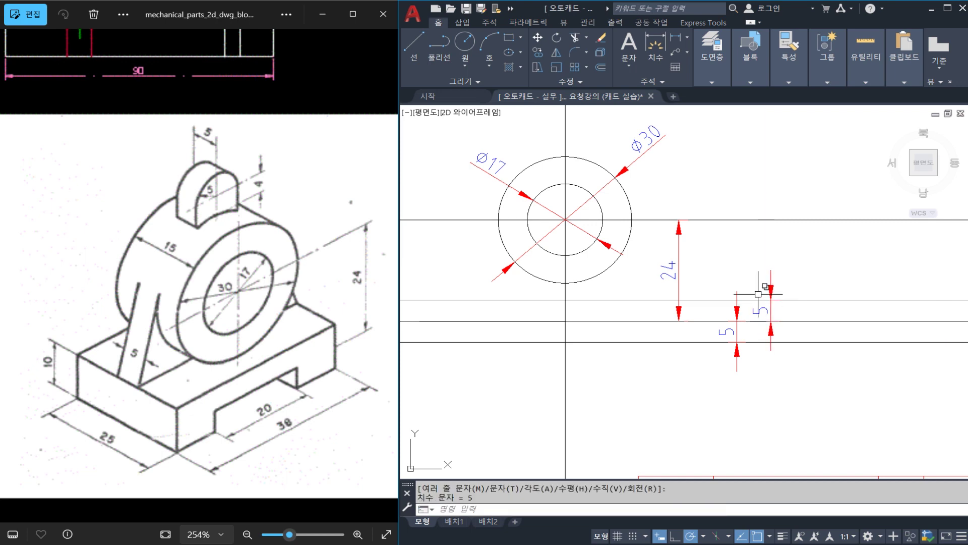
pyautogui.click(771, 302)
pyautogui.press('Escape')
pyautogui.moveTo(604, 279); pyautogui.dragTo(616, 298, button='middle')
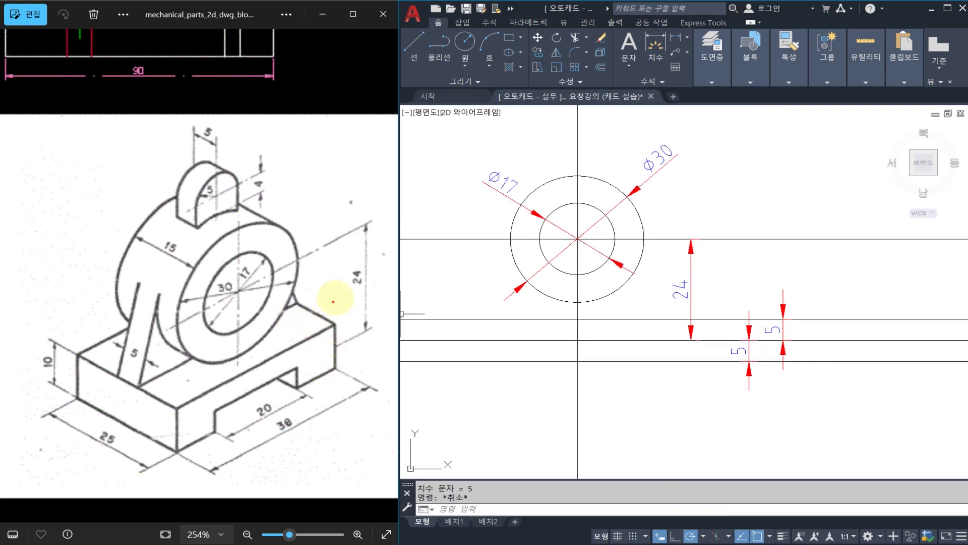
pyautogui.moveTo(355, 293)
pyautogui.mouseDown()
pyautogui.moveTo(372, 243)
pyautogui.moveTo(357, 302)
pyautogui.moveTo(343, 247)
pyautogui.moveTo(382, 302)
pyautogui.moveTo(335, 277)
pyautogui.moveTo(370, 266)
pyautogui.moveTo(328, 277)
pyautogui.moveTo(363, 243)
pyautogui.moveTo(382, 291)
pyautogui.mouseUp()
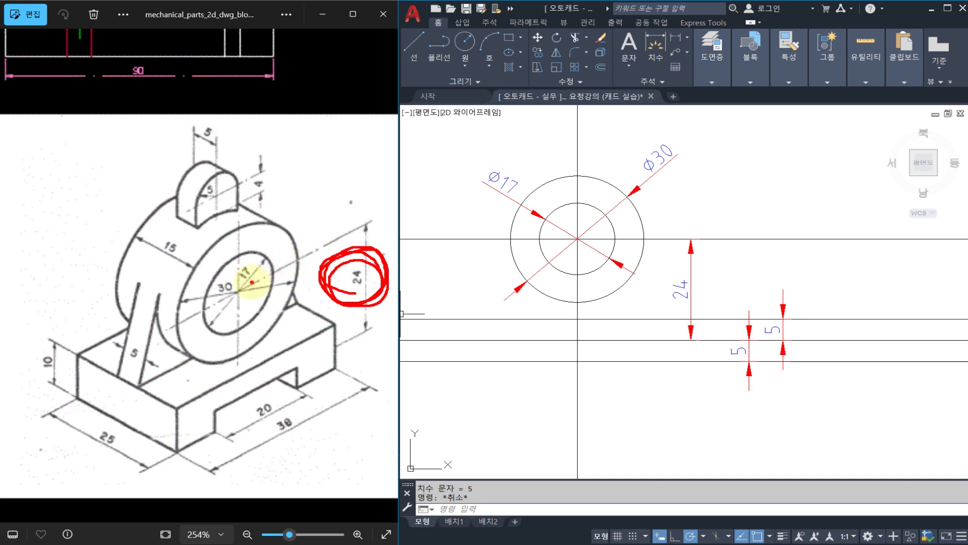
pyautogui.moveTo(252, 281); pyautogui.dragTo(300, 263)
pyautogui.moveTo(261, 386)
pyautogui.mouseDown()
pyautogui.moveTo(313, 365)
pyautogui.moveTo(303, 386)
pyautogui.mouseUp()
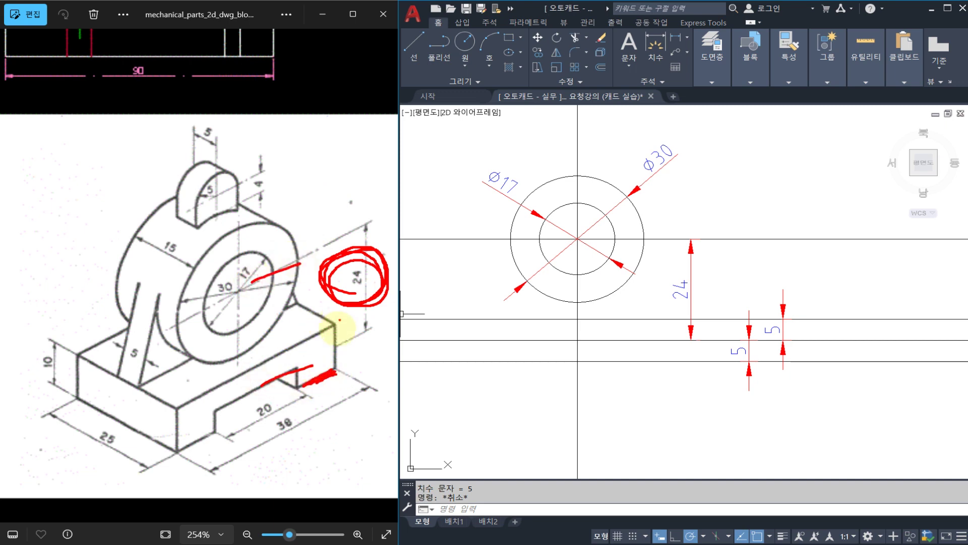
pyautogui.press('Escape')
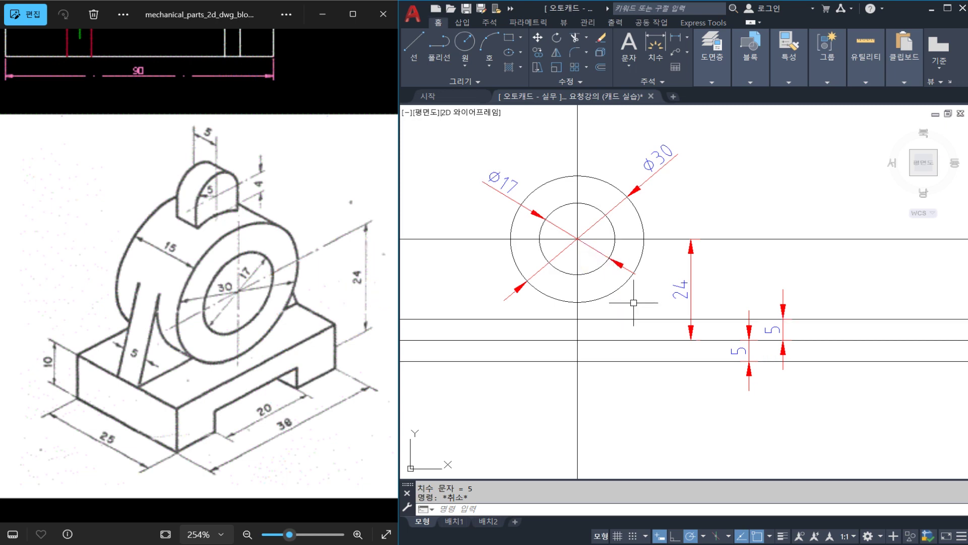
pyautogui.click(700, 302)
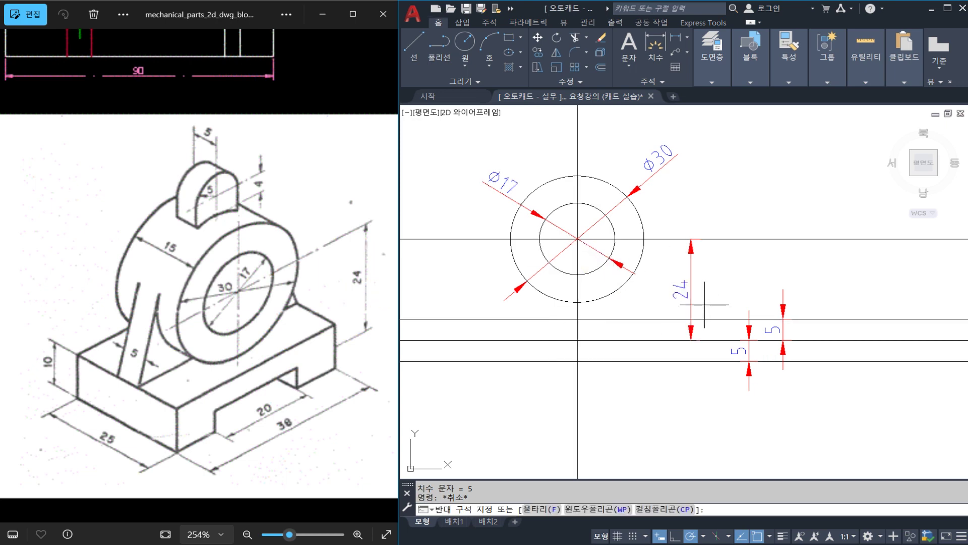
pyautogui.click(668, 284)
pyautogui.moveTo(260, 384)
pyautogui.mouseDown()
pyautogui.moveTo(216, 400)
pyautogui.moveTo(281, 371)
pyautogui.moveTo(216, 400)
pyautogui.mouseUp()
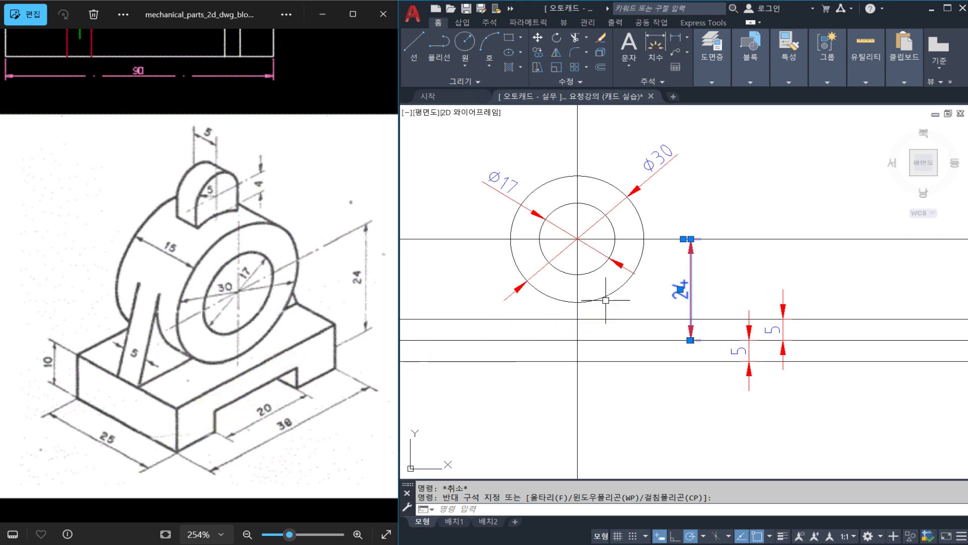
pyautogui.press('Escape')
# - Erase the 24 dimension and the two 5 dimensions between the circle centre line and the lower horizontal lines
pyautogui.moveTo(602, 303); pyautogui.dragTo(593, 303, button='middle')
pyautogui.click(788, 290)
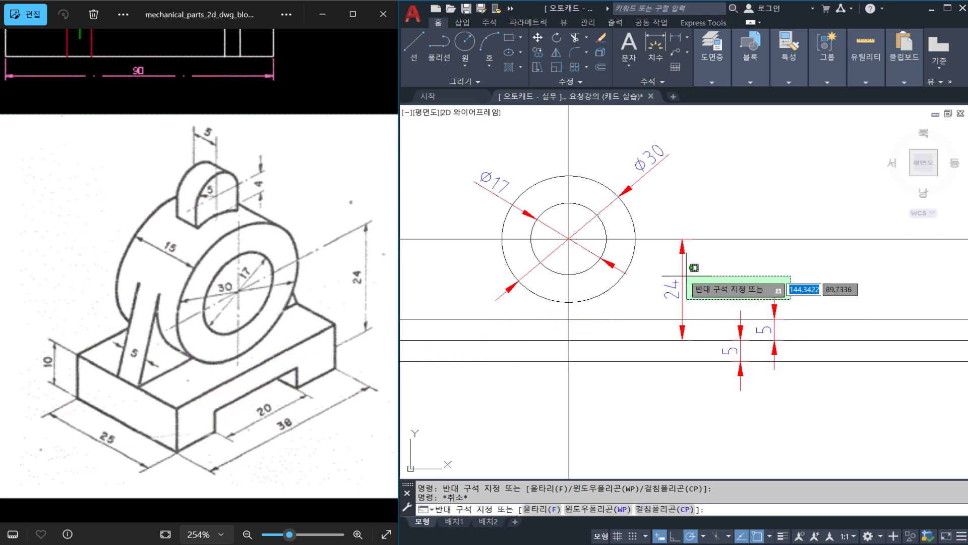
pyautogui.click(665, 257)
pyautogui.press('Delete')
pyautogui.click(739, 330)
pyautogui.write('E')
pyautogui.press('Return')
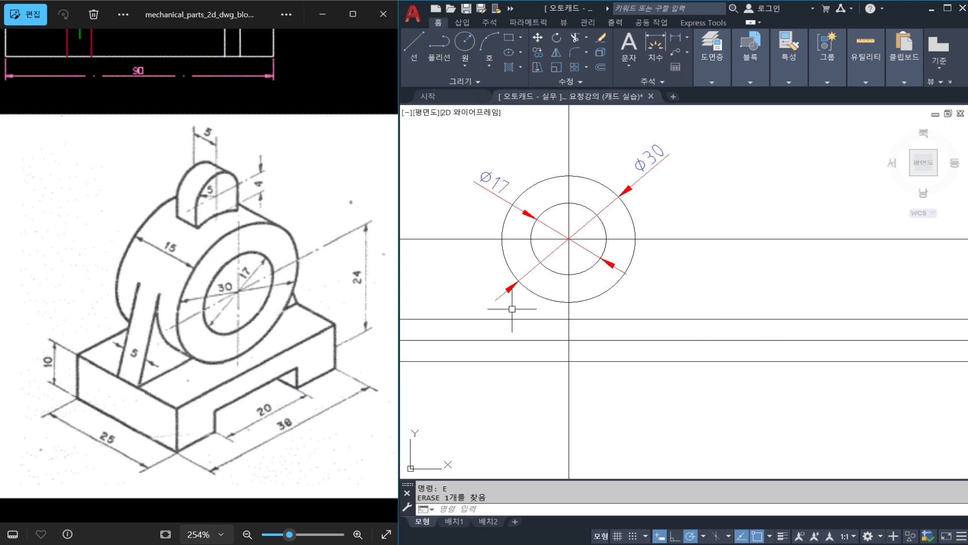
# - Offset the vertical centre line by 38/2 to both sides to mark the base's ends
pyautogui.moveTo(510, 307); pyautogui.dragTo(619, 306, button='middle')
pyautogui.write('o')
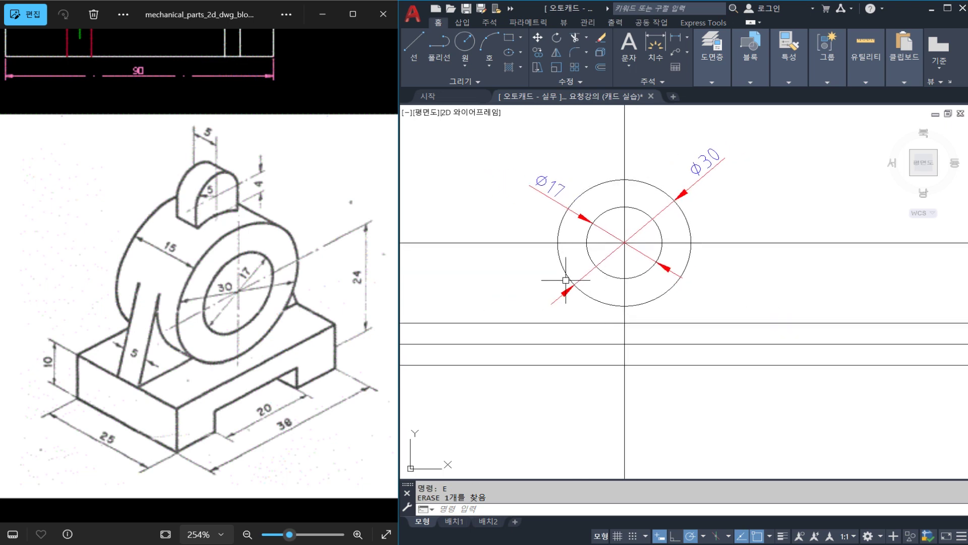
pyautogui.press('Return')
pyautogui.write('38/2')
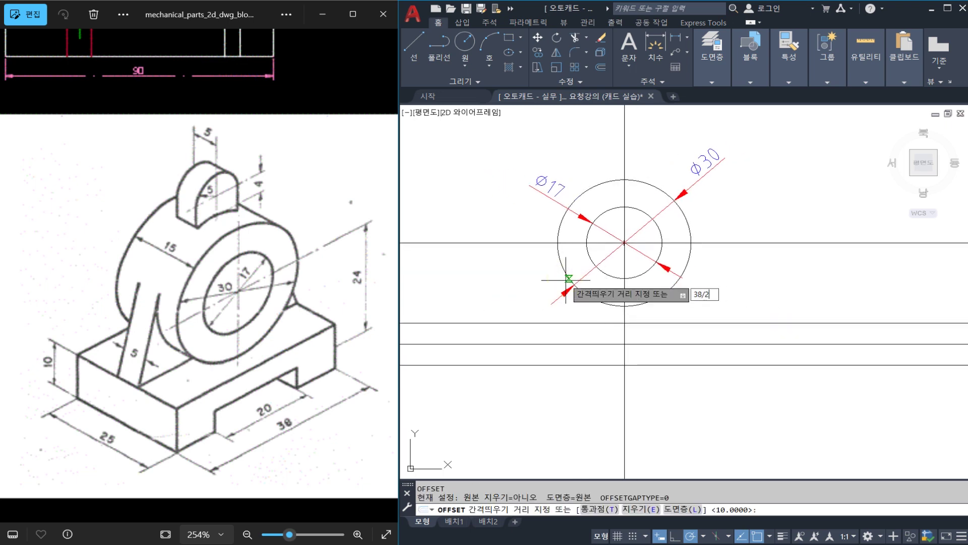
pyautogui.press('Return')
pyautogui.click(625, 317)
pyautogui.click(618, 316)
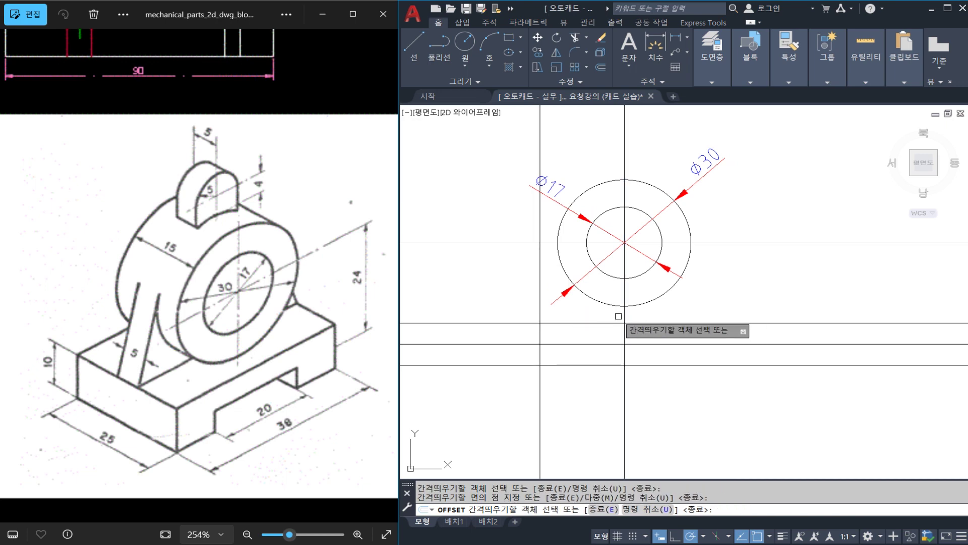
pyautogui.click(623, 316)
pyautogui.click(642, 348)
pyautogui.press('Return')
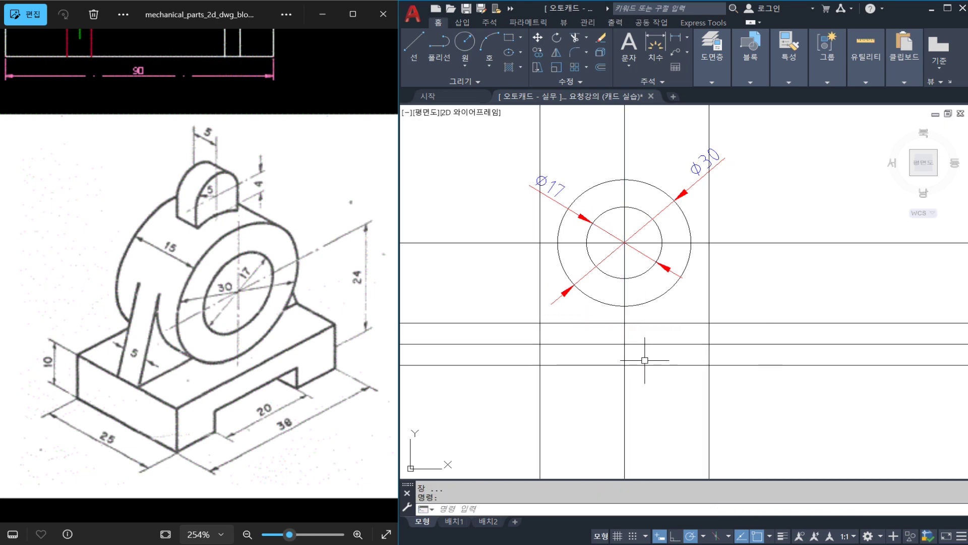
# - Trim both end lines above the base's top line and below its bottom line
pyautogui.write('tr')
pyautogui.press('Return')
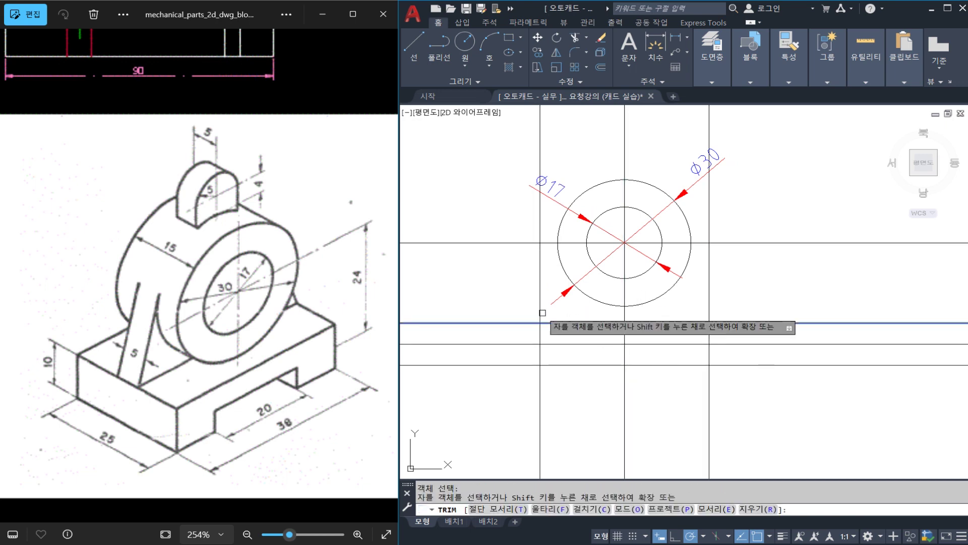
pyautogui.click(709, 308)
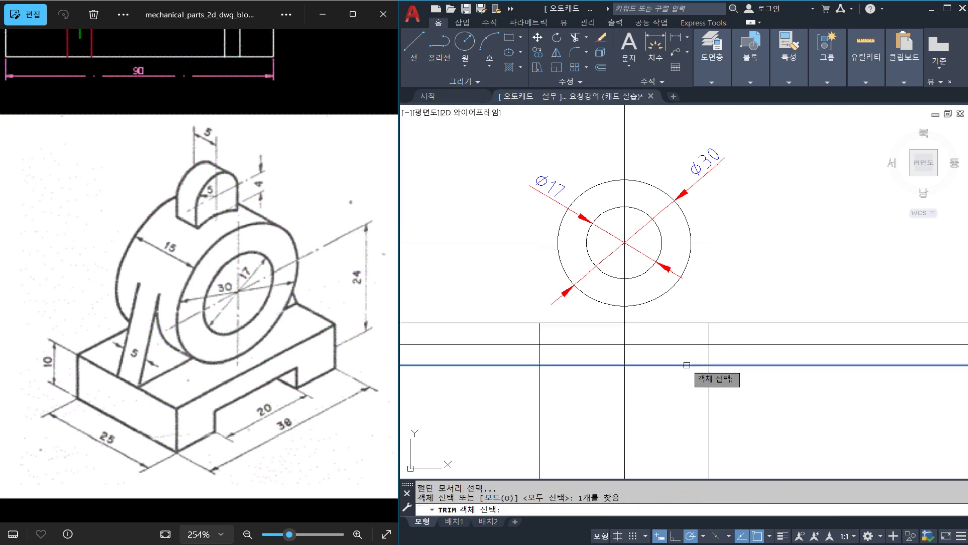
pyautogui.click(708, 383)
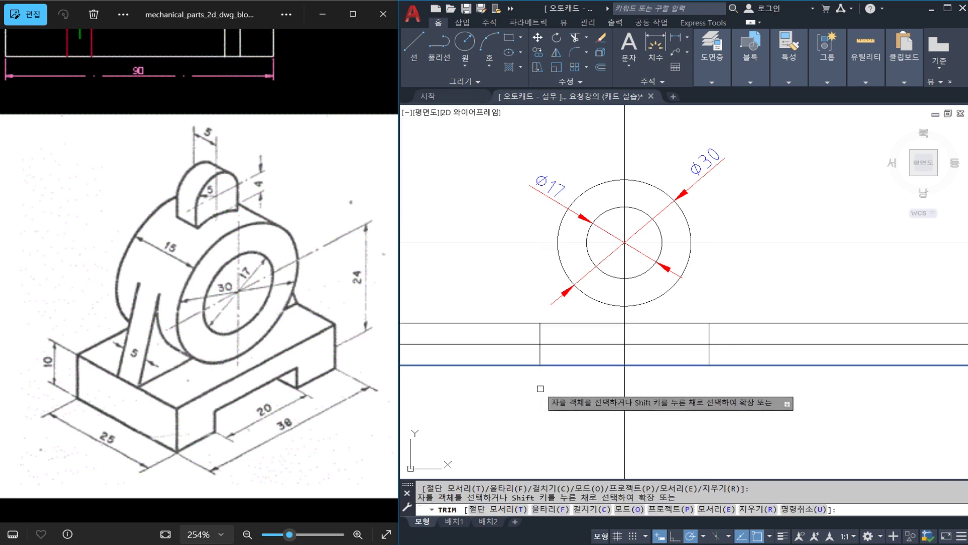
pyautogui.press('Escape')
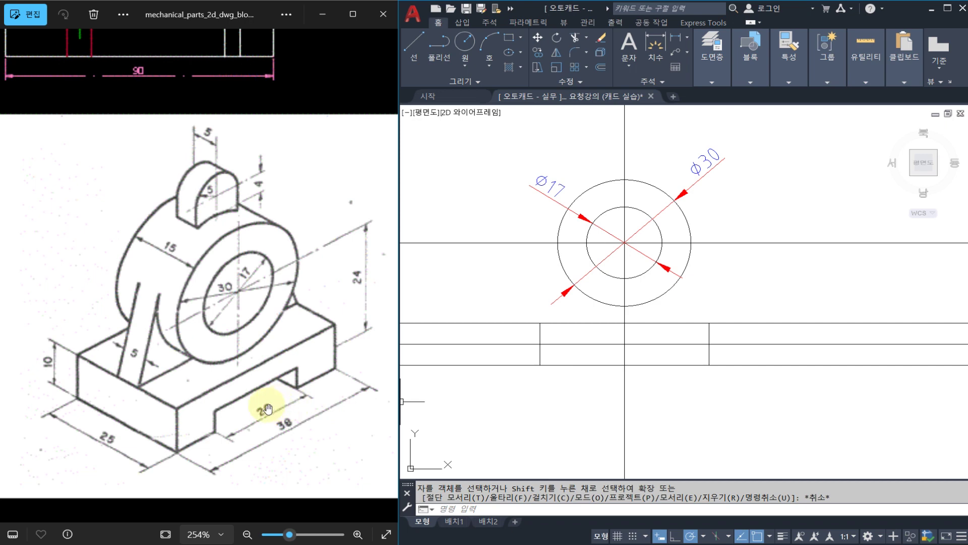
# - Offset the vertical centre line by 10 to both sides for the sides of the base's slot
pyautogui.write('o')
pyautogui.press('space')
pyautogui.write('10')
pyautogui.press('space')
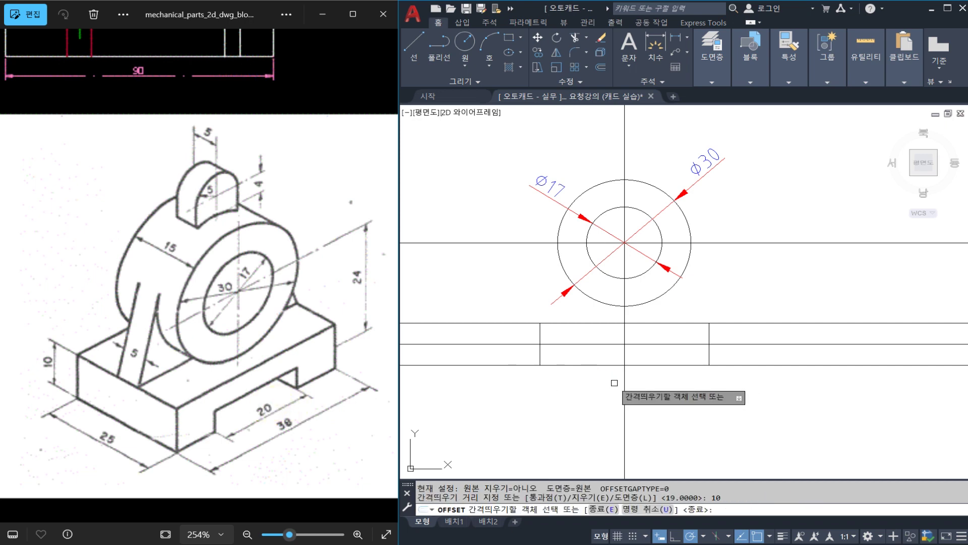
pyautogui.click(625, 386)
pyautogui.click(591, 393)
pyautogui.click(625, 389)
pyautogui.click(673, 396)
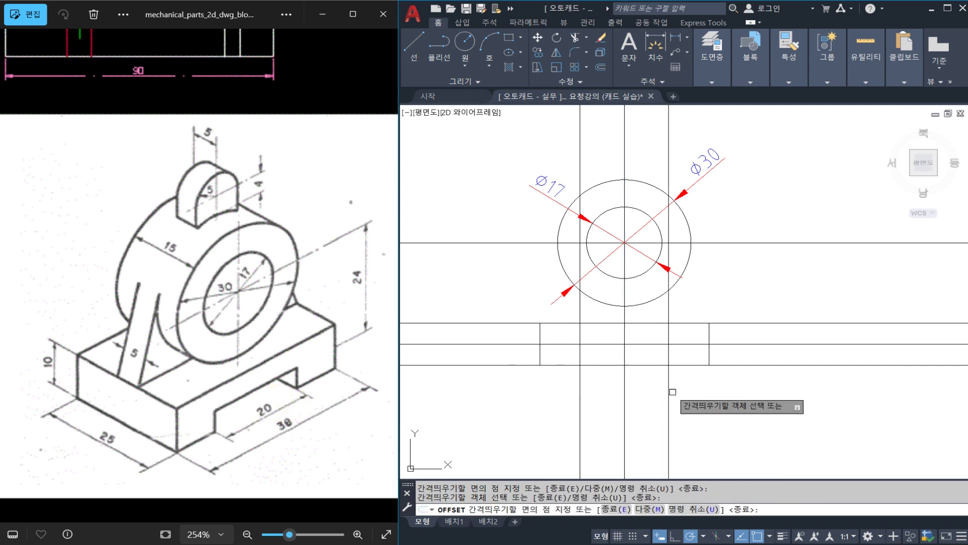
pyautogui.press('Escape')
# - Trim the slot's side lines above the middle horizontal line, and that line outside the slot, to form its upper corners
pyautogui.write('tr')
pyautogui.press('space')
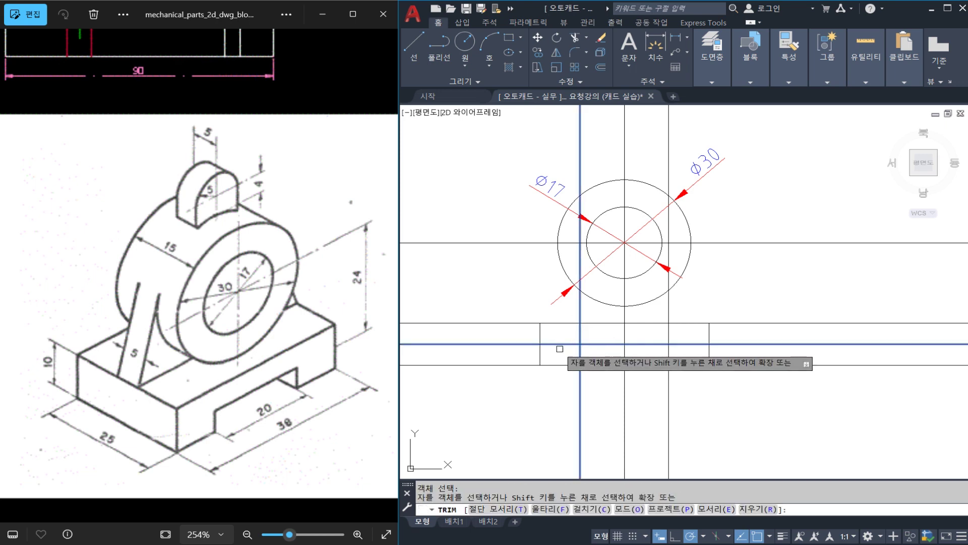
pyautogui.click(580, 335)
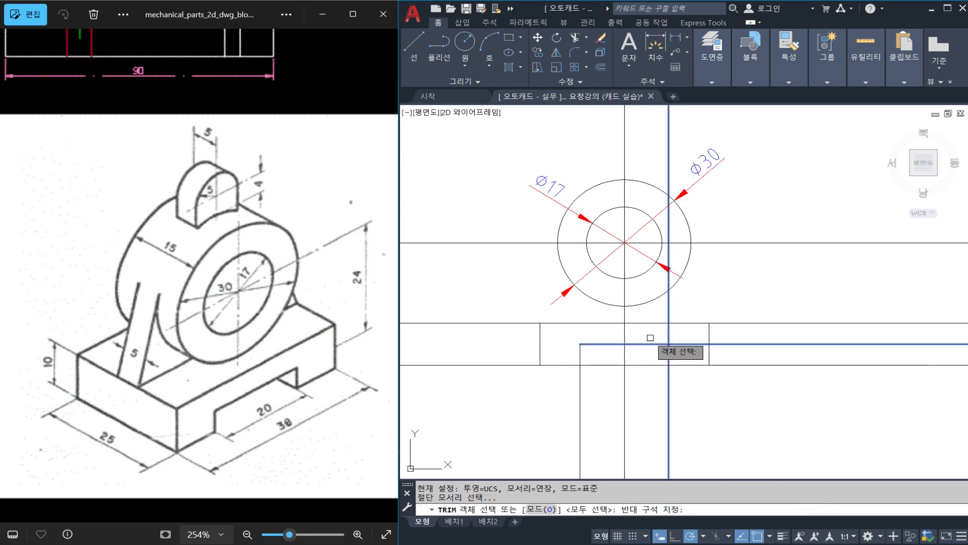
pyautogui.click(677, 343)
pyautogui.press('Escape')
# - Trim the slot's side lines below the base and remove the base's bottom line across the slot opening
pyautogui.write('tr')
pyautogui.press('space')
pyautogui.click(683, 381)
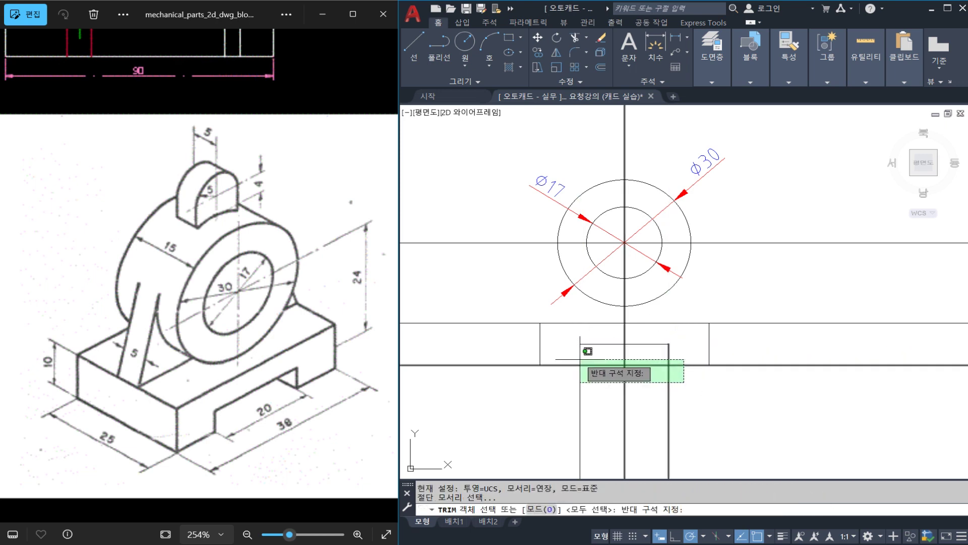
pyautogui.click(576, 359)
pyautogui.press('space')
pyautogui.click(580, 386)
pyautogui.click(605, 364)
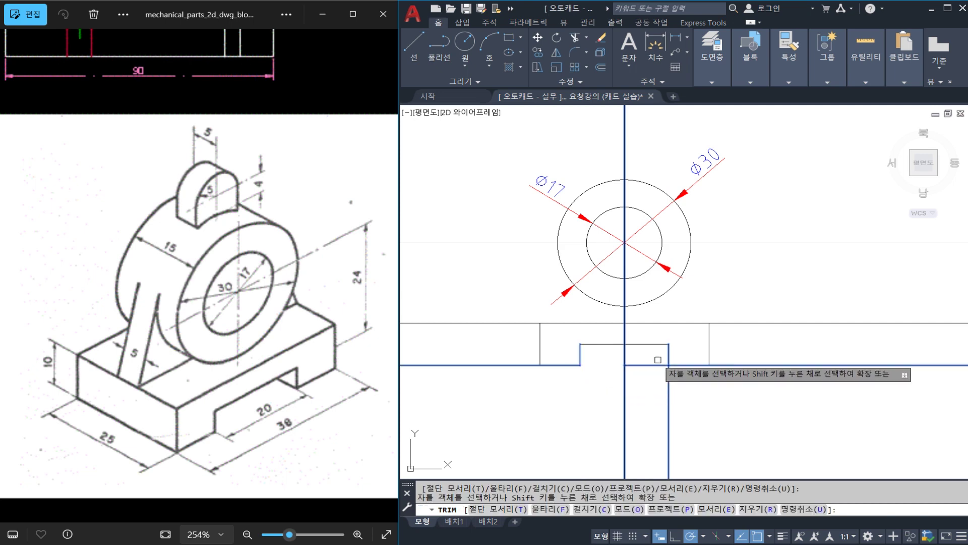
pyautogui.click(665, 380)
pyautogui.press('Escape')
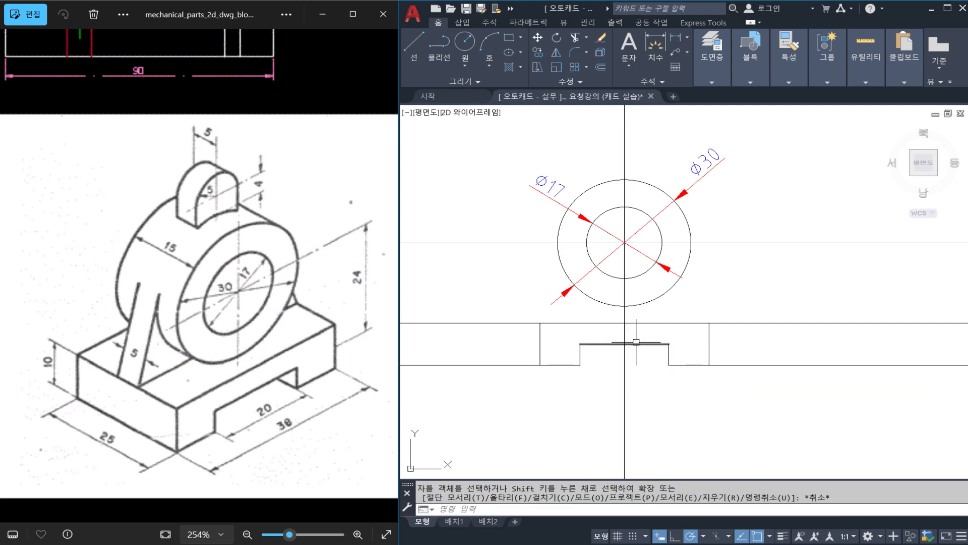
# - Erase the Ø17 and Ø30 diameter dimensions from the two circles
pyautogui.moveTo(623, 333); pyautogui.dragTo(603, 373, button='middle')
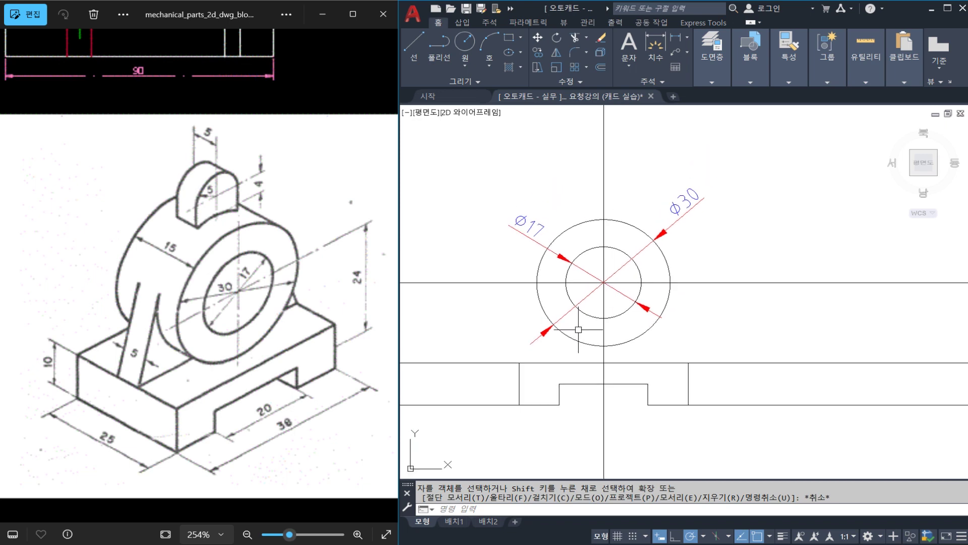
pyautogui.click(617, 277)
pyautogui.write('e')
pyautogui.press('space')
pyautogui.click(619, 270)
pyautogui.write('e')
pyautogui.press('space')
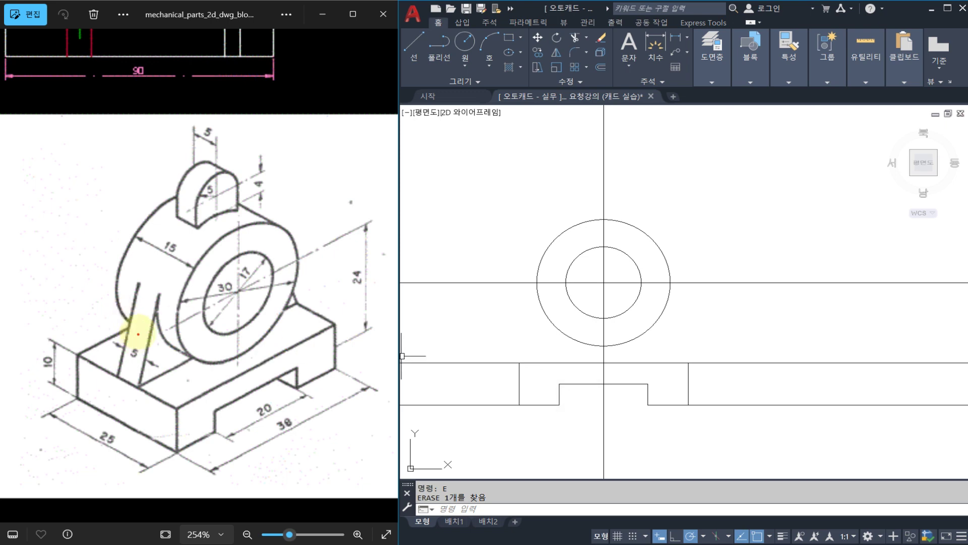
pyautogui.click(122, 386)
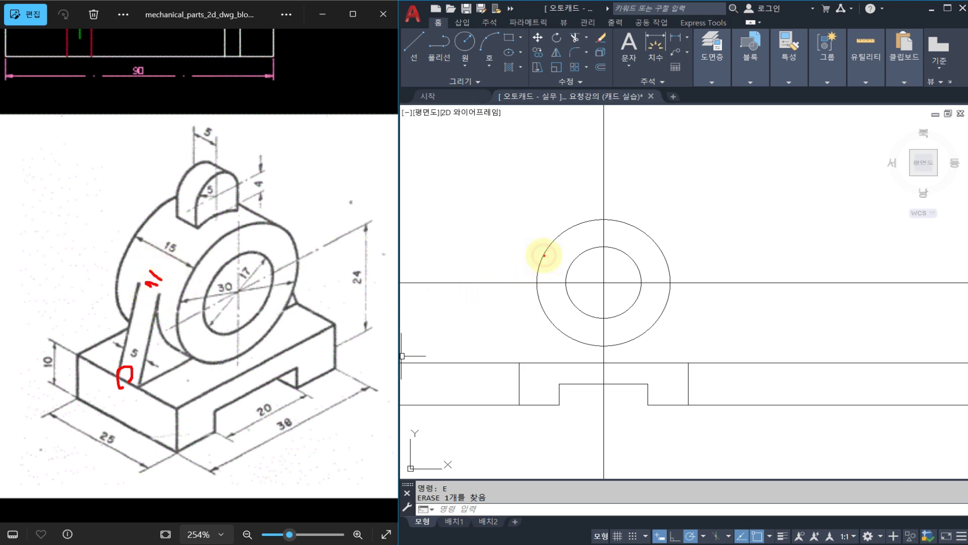
pyautogui.moveTo(537, 269); pyautogui.dragTo(513, 361)
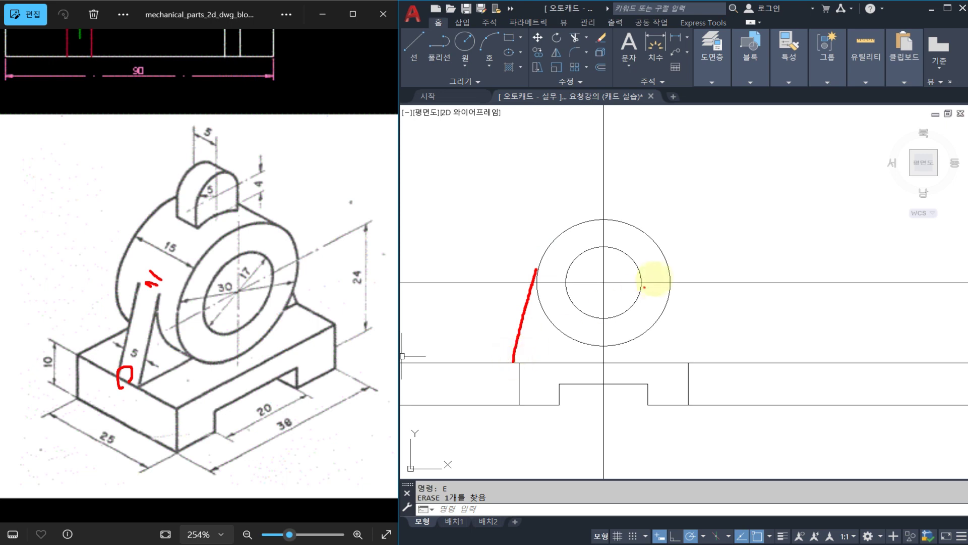
pyautogui.moveTo(666, 271); pyautogui.dragTo(685, 363)
pyautogui.press('Escape')
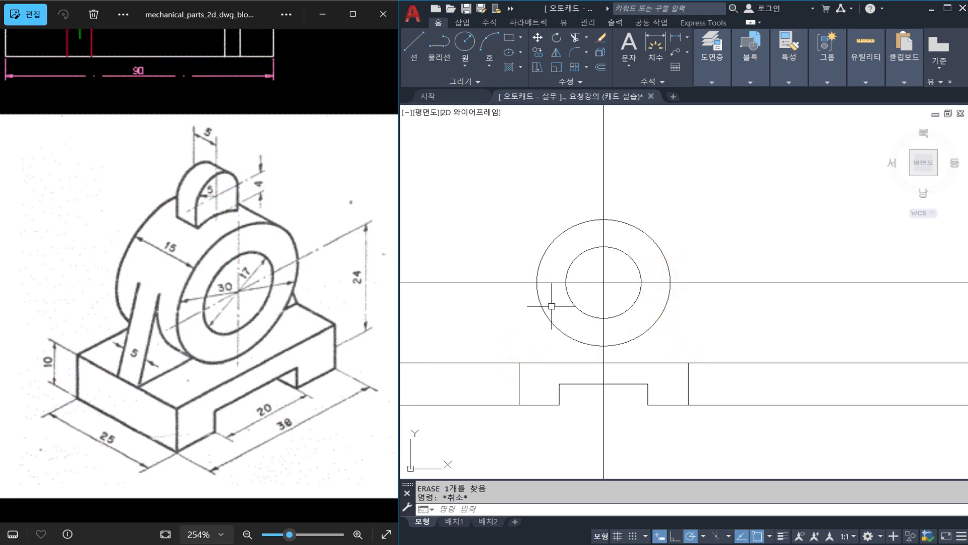
# - Draw a line from the base's upper left corner tangent to the left side of the outer circle
pyautogui.write('L')
pyautogui.press('Return')
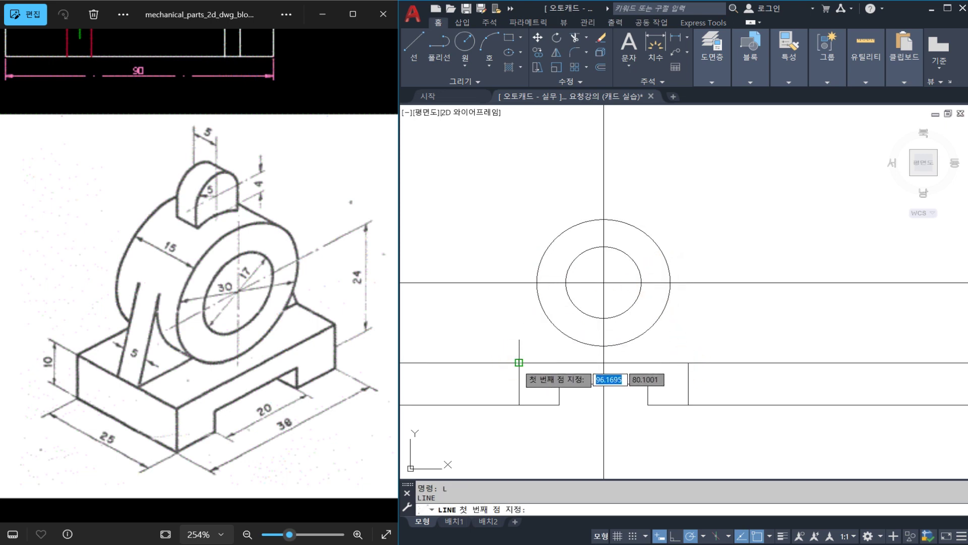
pyautogui.click(519, 362)
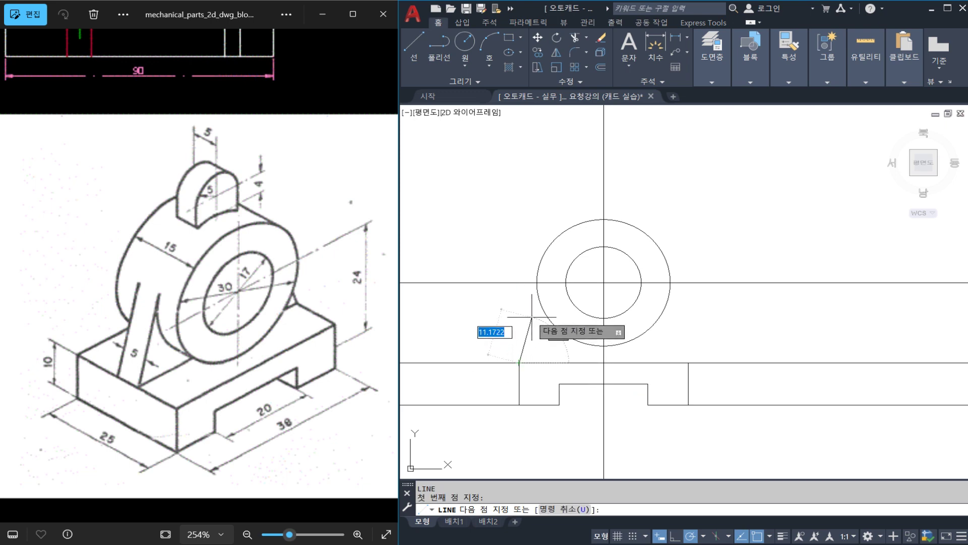
pyautogui.write('TAN')
pyautogui.press('Return')
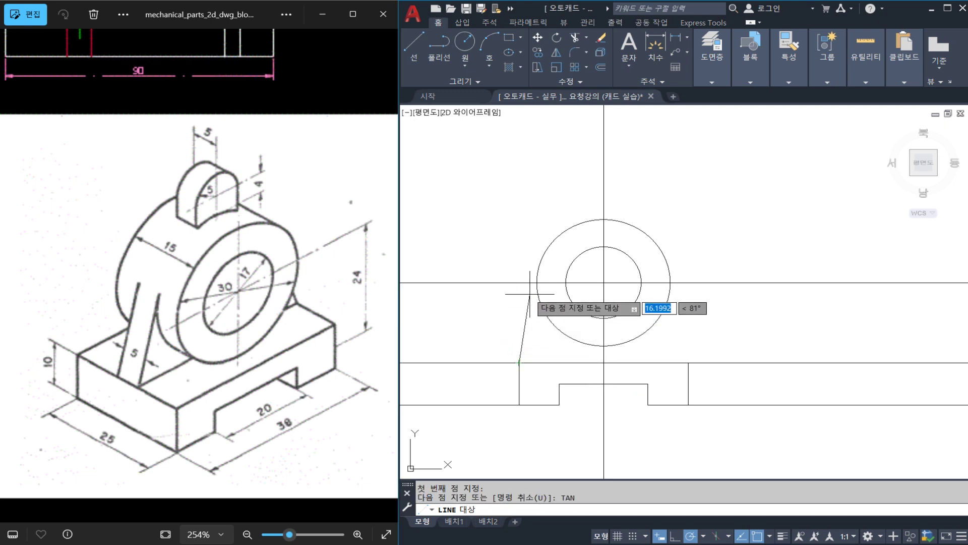
pyautogui.click(533, 270)
pyautogui.press('Escape')
# - Mirror the tangent rib line about the vertical centre line, keeping the original
pyautogui.click(524, 331)
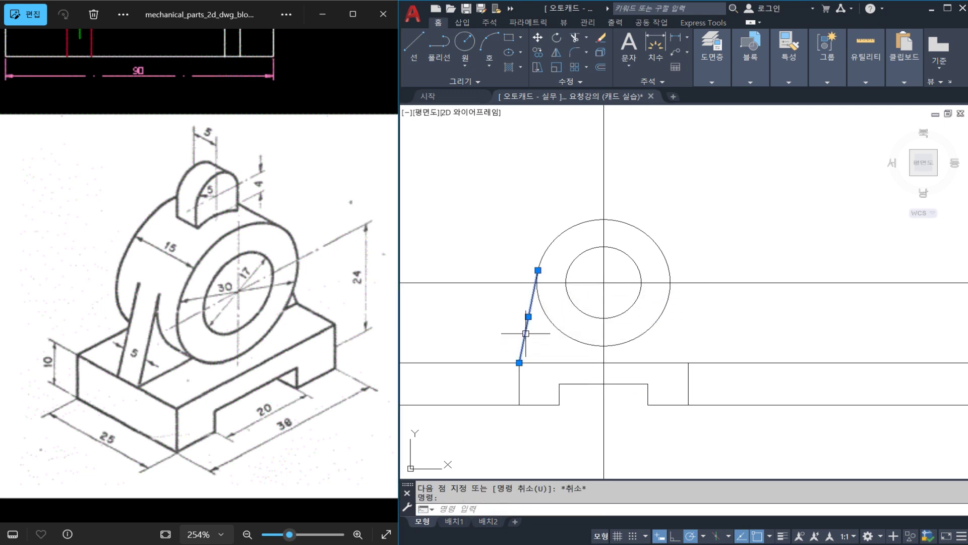
pyautogui.write('MI')
pyautogui.press('Return')
pyautogui.click(603, 345)
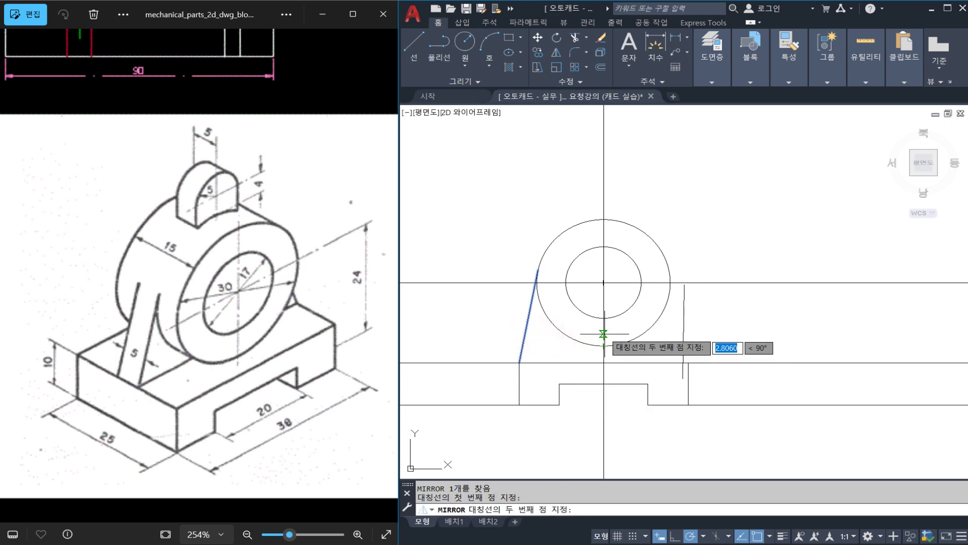
pyautogui.click(605, 331)
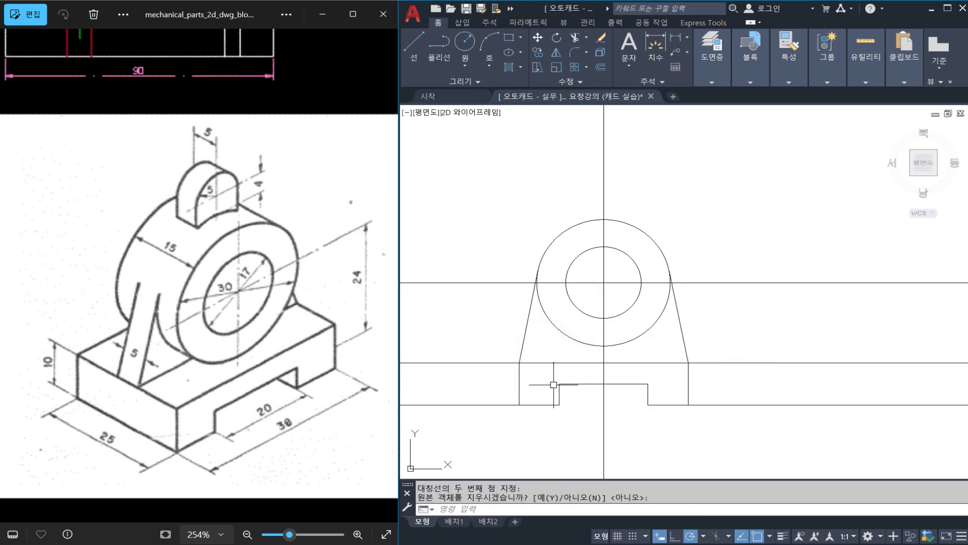
# - Place a horizontal construction line through the top quadrant of the outer circle
pyautogui.moveTo(595, 264); pyautogui.dragTo(570, 298, button='middle')
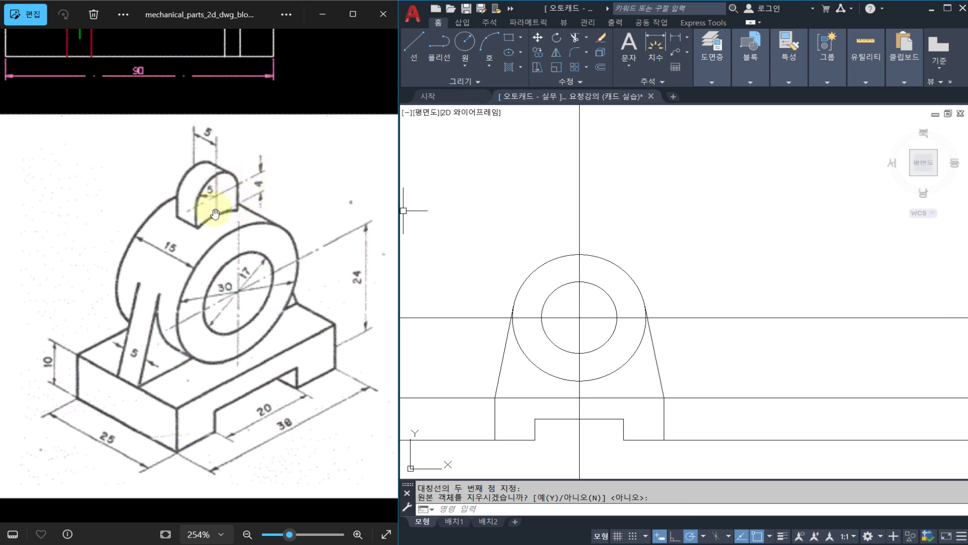
pyautogui.write('xl')
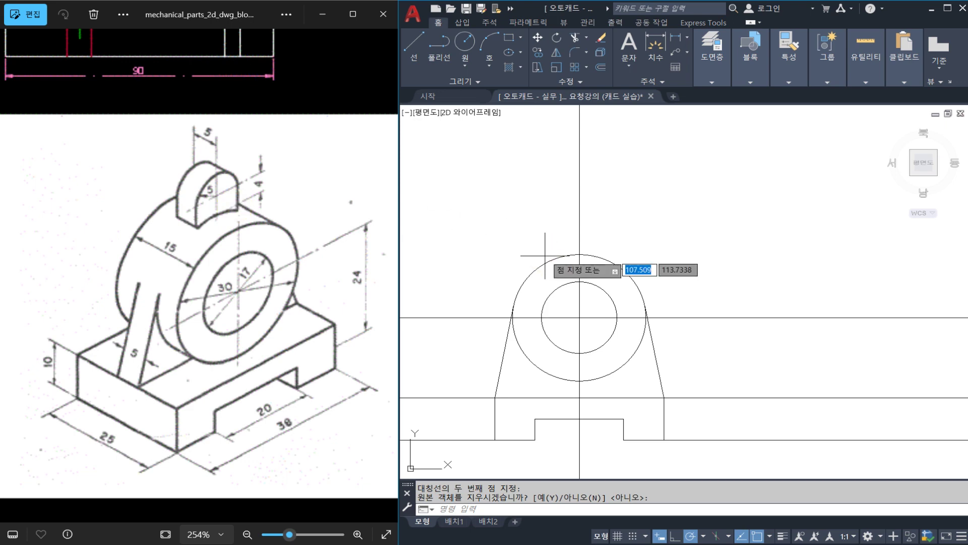
pyautogui.press('Return')
pyautogui.click(579, 254)
pyautogui.click(653, 254)
pyautogui.press('Escape')
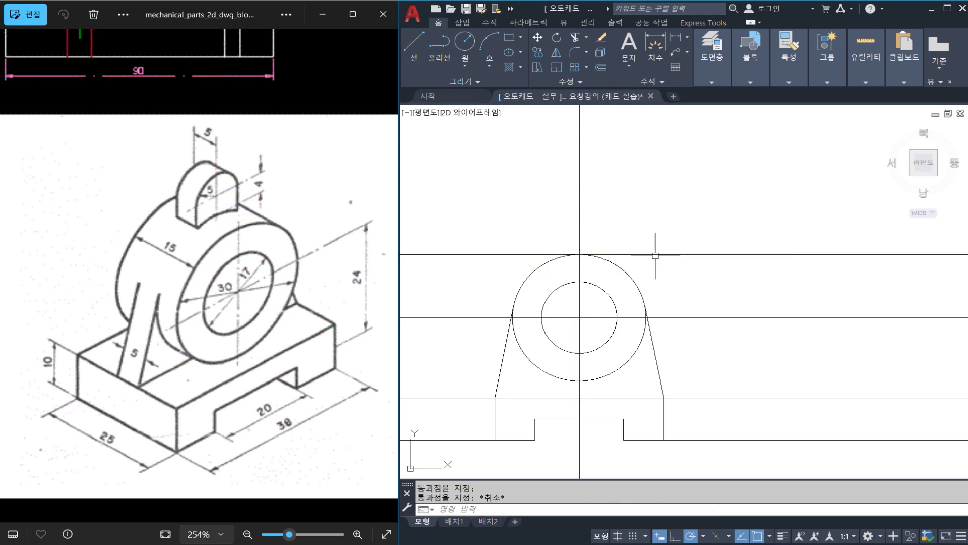
# - Offset the horizontal construction line at the outer circle's top upward by 4
pyautogui.write('o')
pyautogui.press('Return')
pyautogui.write('4')
pyautogui.press('Return')
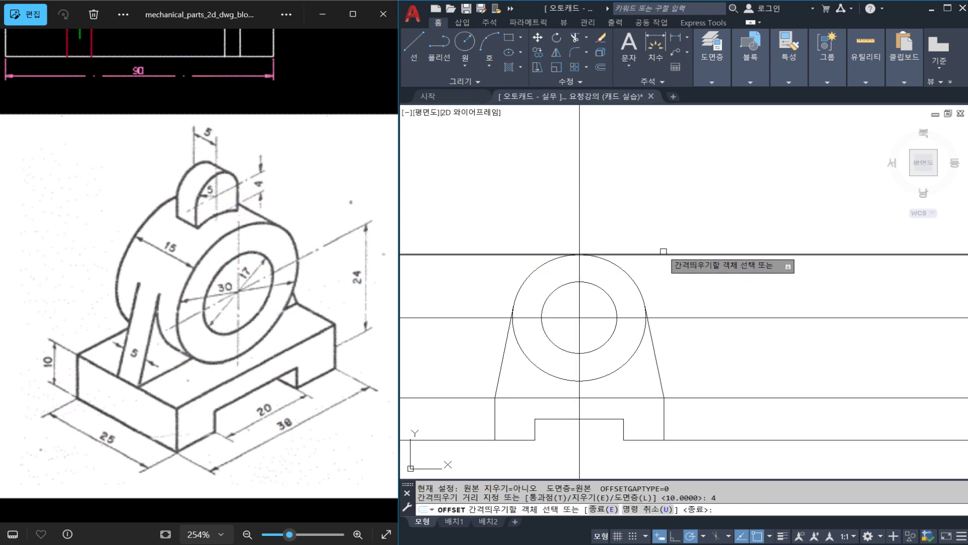
pyautogui.click(663, 254)
pyautogui.click(610, 215)
pyautogui.press('Escape')
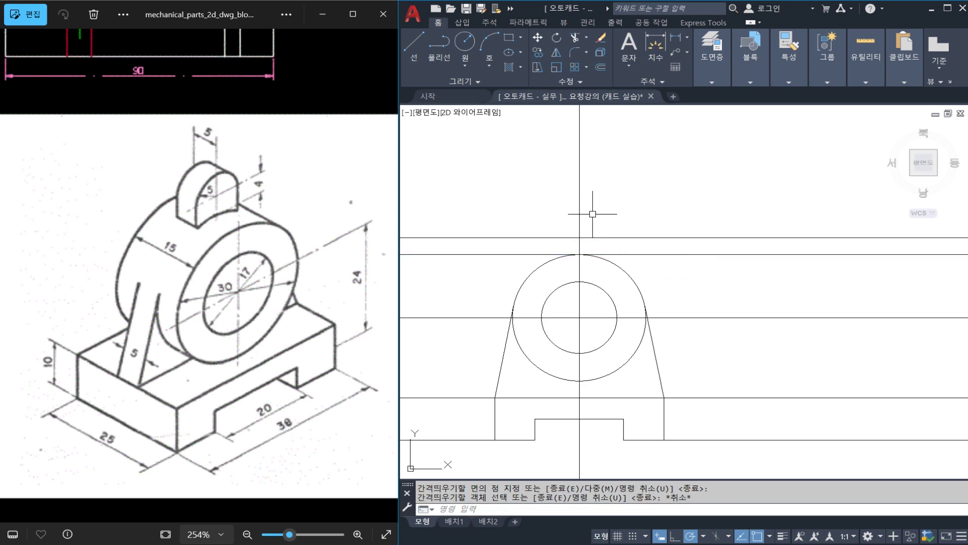
# - Draw a circle of radius 5 centred where the offset line crosses the vertical centre line
pyautogui.write('c')
pyautogui.press('Return')
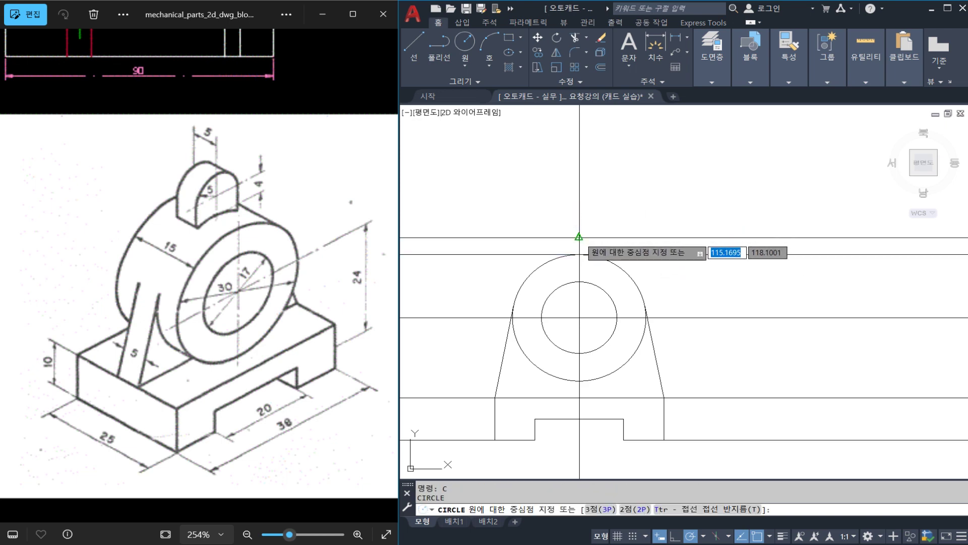
pyautogui.click(579, 237)
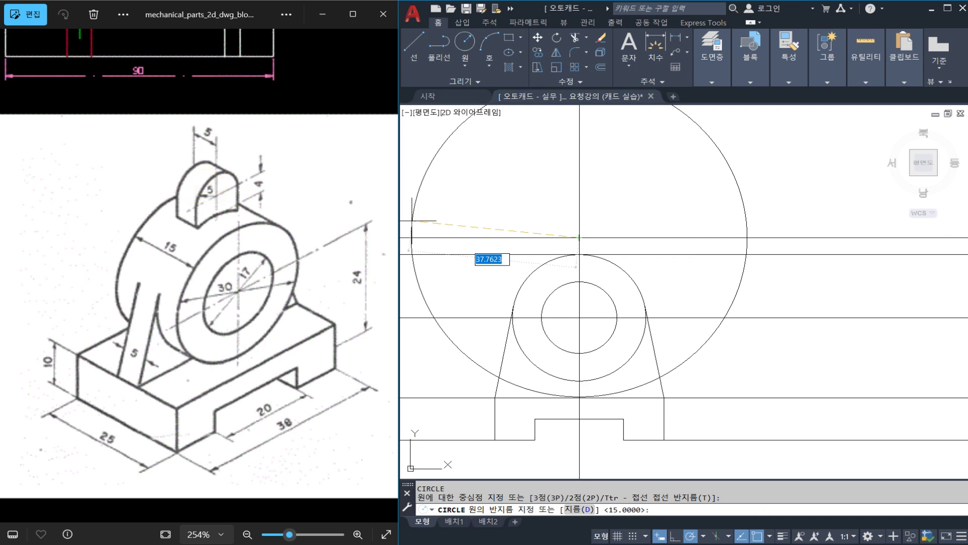
pyautogui.write('5')
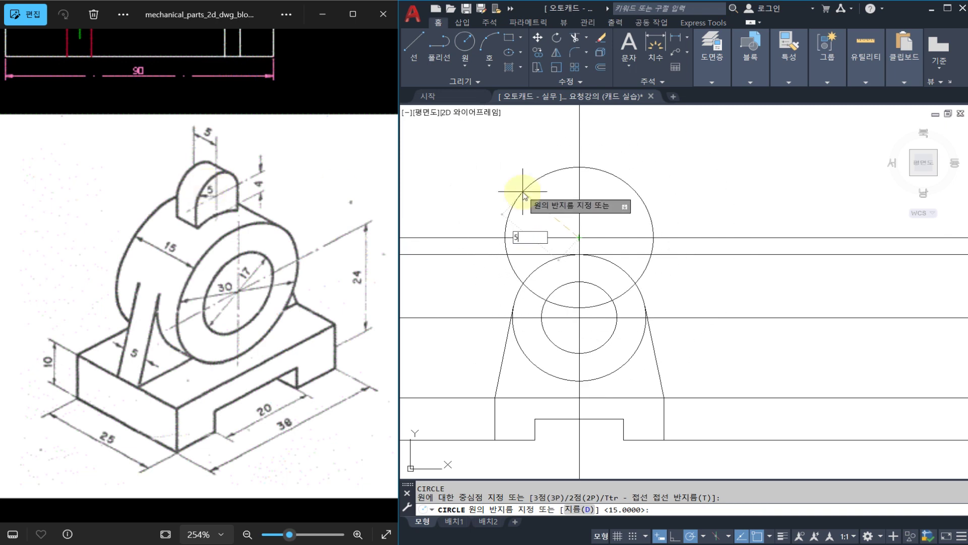
pyautogui.press('Return')
pyautogui.scroll(2, 587, 248)
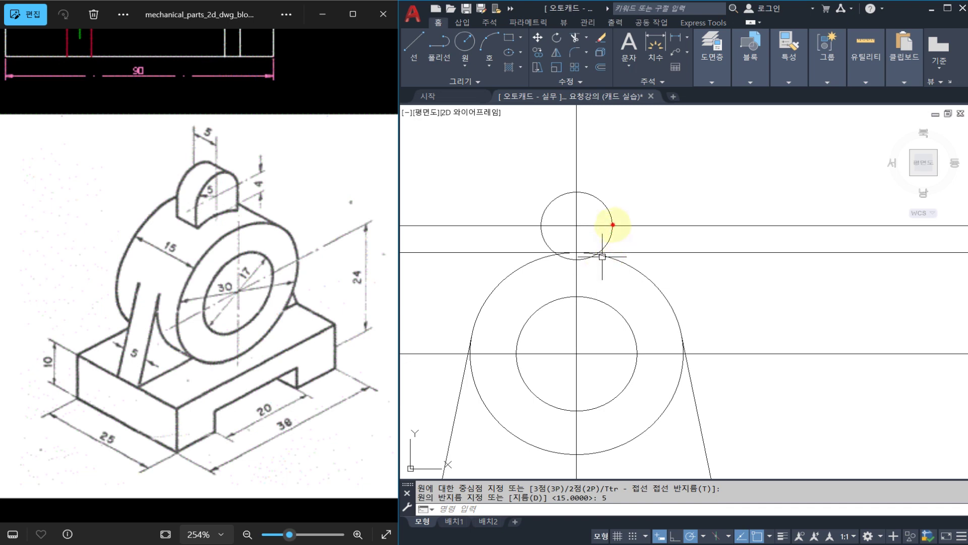
pyautogui.moveTo(612, 224); pyautogui.dragTo(612, 264)
pyautogui.moveTo(540, 224); pyautogui.dragTo(537, 278)
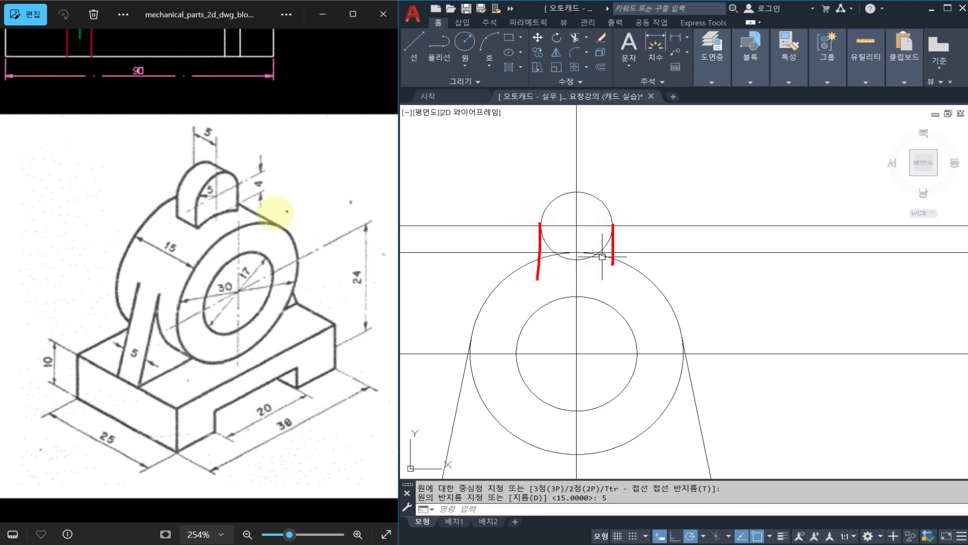
pyautogui.moveTo(182, 205); pyautogui.dragTo(182, 232)
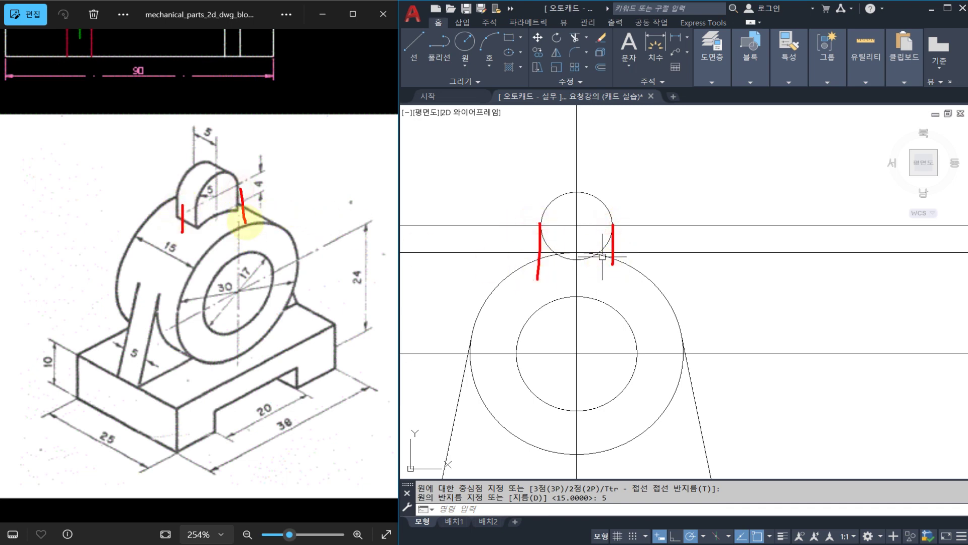
pyautogui.press('Escape')
pyautogui.press('Escape')
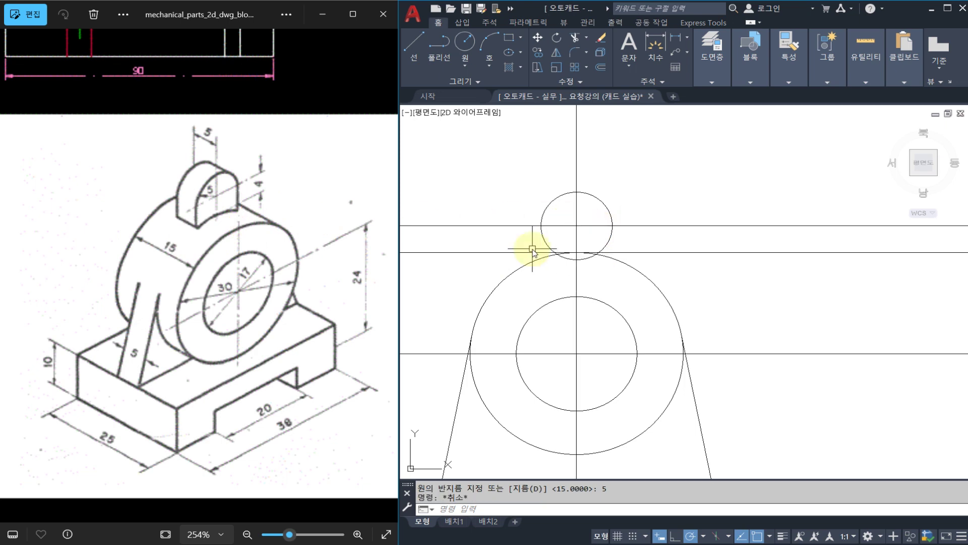
# - Draw vertical lines from the small circle's left and right quadrants down into the outer circle
pyautogui.write('l')
pyautogui.press('Return')
pyautogui.click(540, 225)
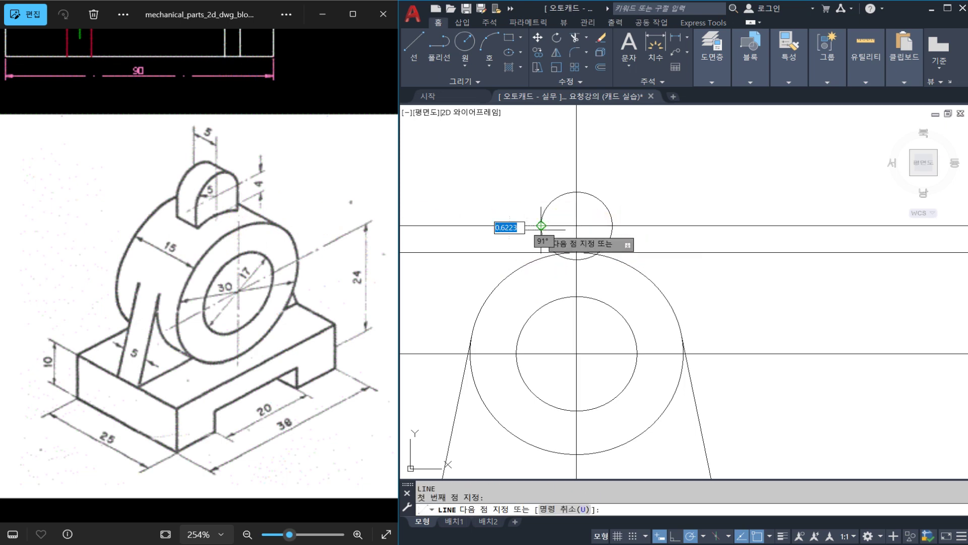
pyautogui.click(541, 280)
pyautogui.press('Return')
pyautogui.press('Return')
pyautogui.click(612, 225)
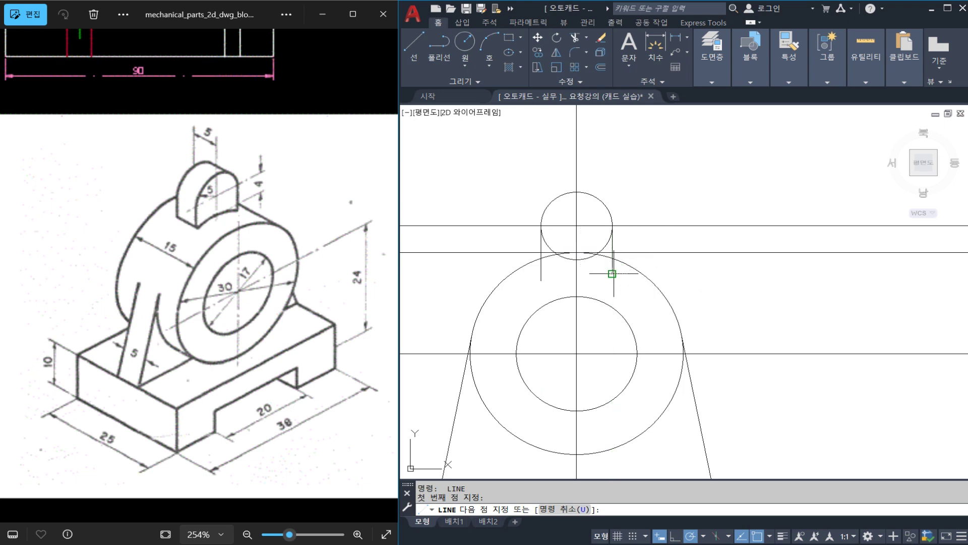
pyautogui.click(612, 273)
pyautogui.press('Escape')
# - Erase the construction line at the outer circle's top and trim the small circle's lower half between the lug's side lines
pyautogui.click(645, 251)
pyautogui.press('Delete')
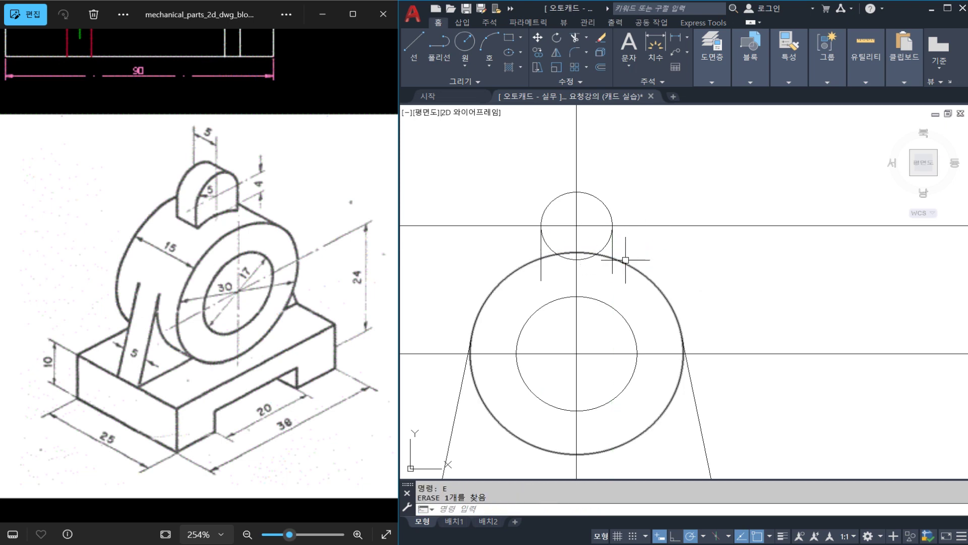
pyautogui.write('tr')
pyautogui.press('Return')
pyautogui.click(625, 258)
pyautogui.press('Return')
pyautogui.press('Return')
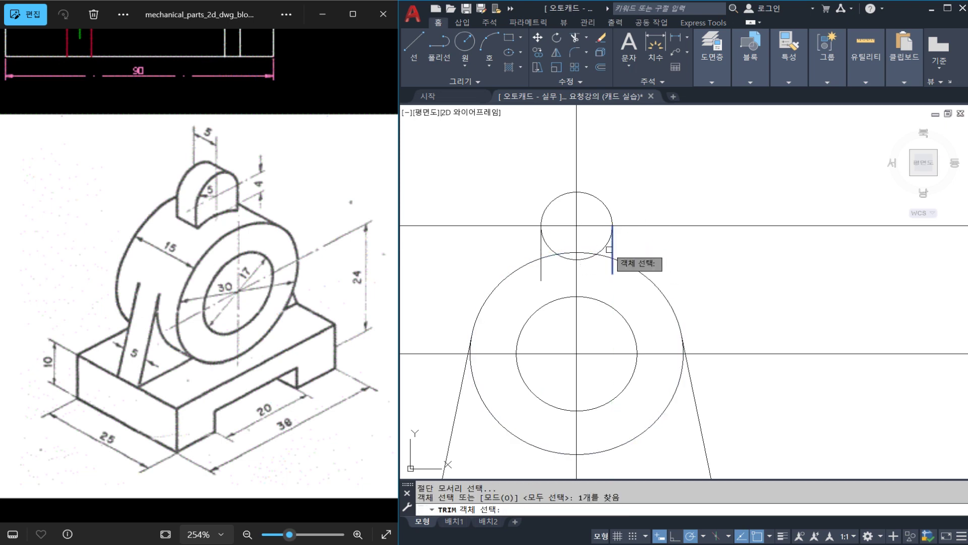
pyautogui.click(576, 259)
pyautogui.click(549, 248)
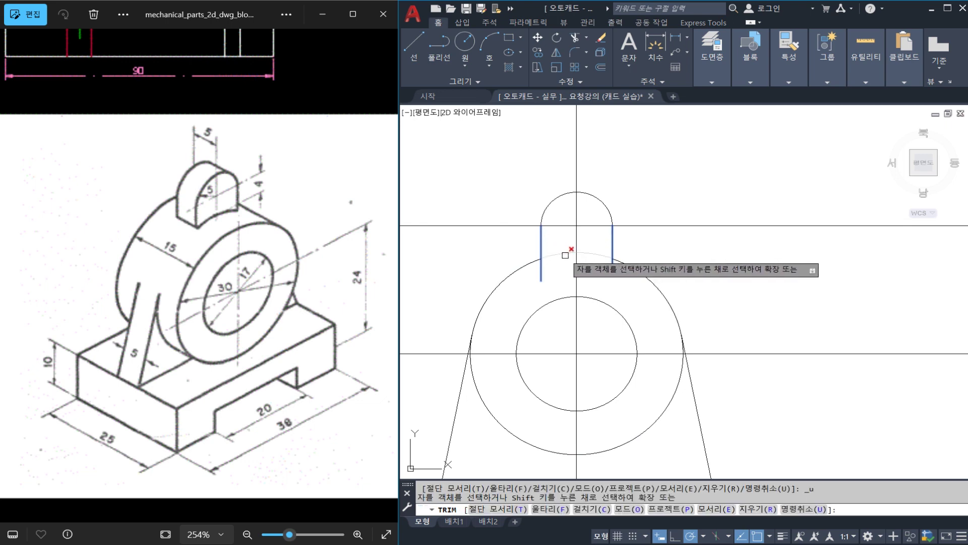
pyautogui.press('Escape')
# - Trim the parts of the lug's side lines that extend inside the outer circle
pyautogui.write('tr')
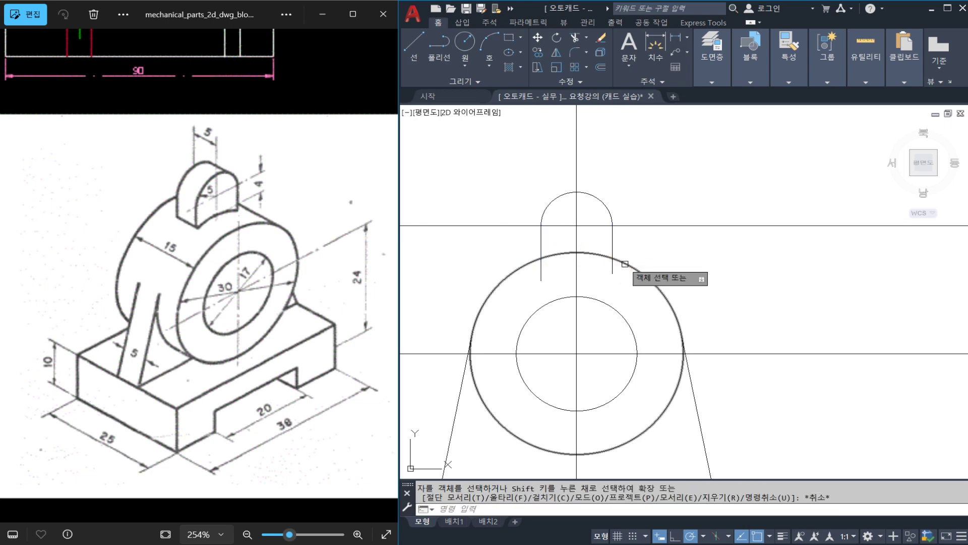
pyautogui.press('Return')
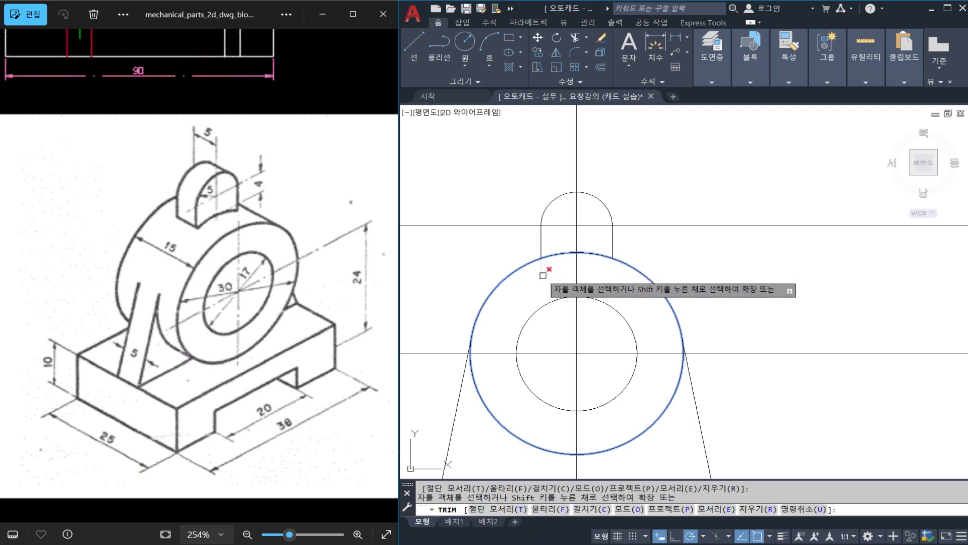
pyautogui.press('Escape')
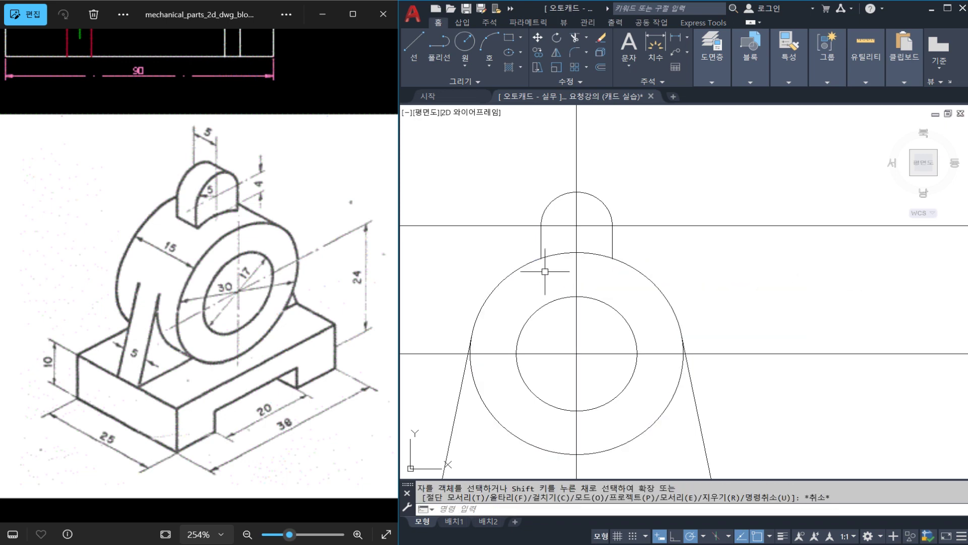
# - Break the lug's horizontal centre line just beyond both sides and the vertical centre line just above the lug
pyautogui.press('Return')
pyautogui.click(526, 224)
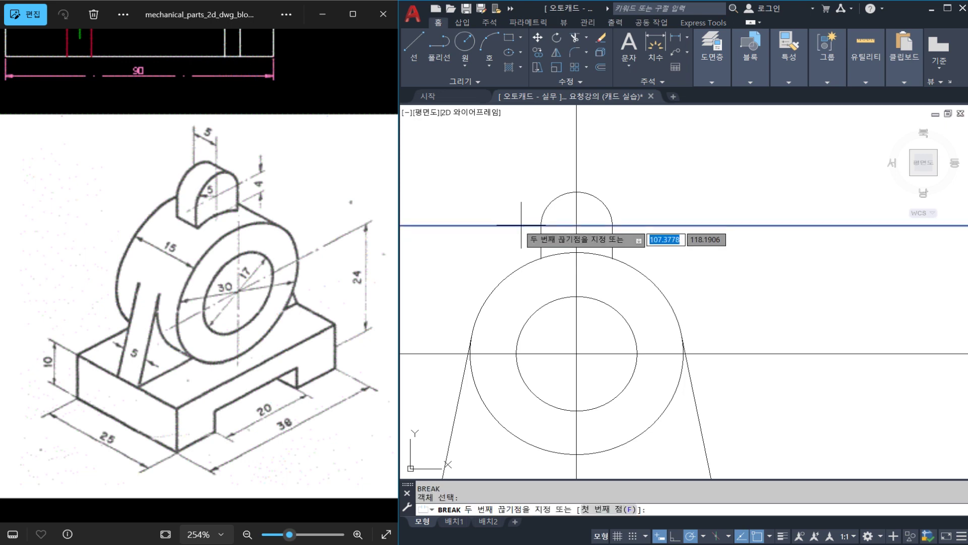
pyautogui.click(473, 225)
pyautogui.press('Escape')
pyautogui.press('space')
pyautogui.click(577, 179)
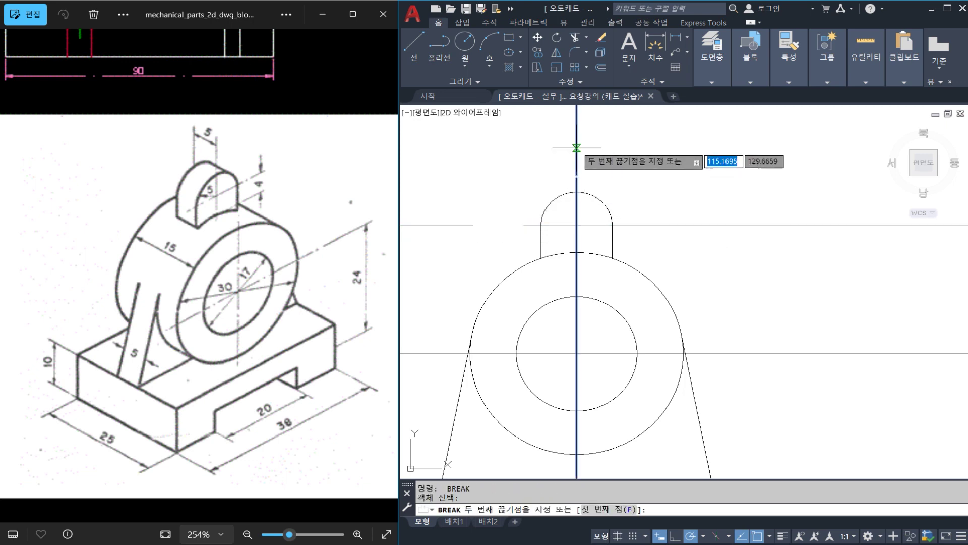
pyautogui.click(577, 147)
pyautogui.press('Escape')
pyautogui.press('space')
pyautogui.click(629, 225)
pyautogui.click(680, 225)
pyautogui.press('Escape')
# - Erase the leftover centre line pieces to the right of, above and to the left of the lug
pyautogui.click(689, 244)
pyautogui.click(672, 215)
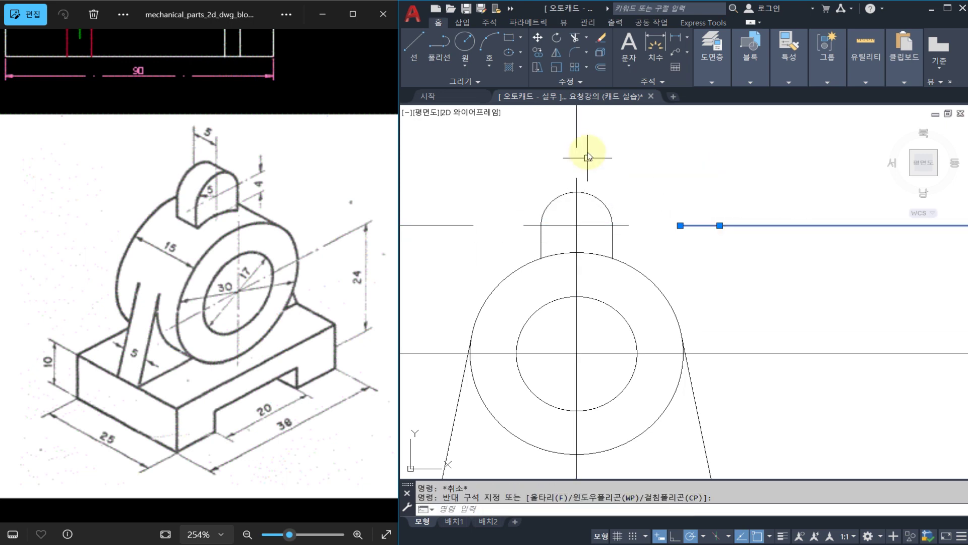
pyautogui.press('e')
pyautogui.press('space')
pyautogui.click(590, 133)
pyautogui.click(552, 143)
pyautogui.press('e')
pyautogui.press('space')
pyautogui.click(463, 214)
pyautogui.click(441, 260)
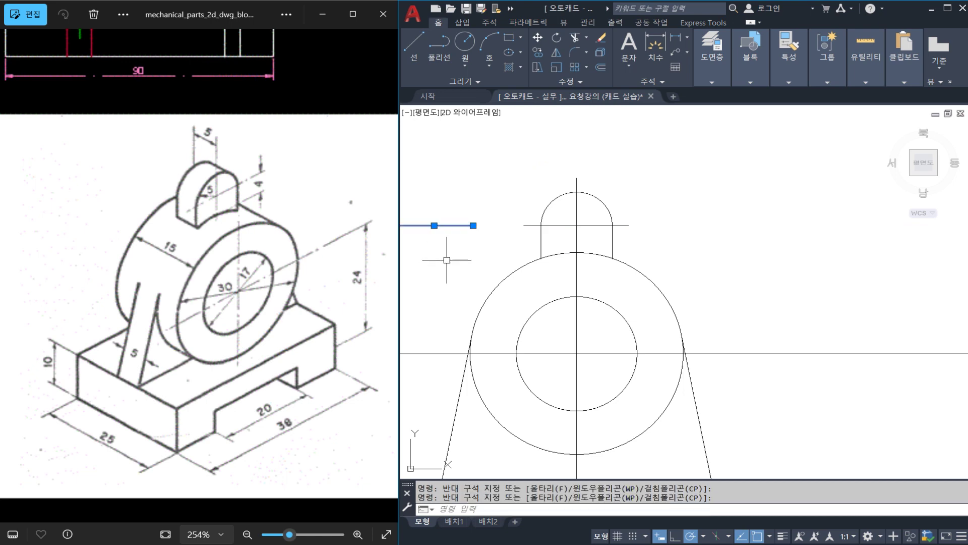
pyautogui.press('e')
pyautogui.press('space')
# - Break the circles' horizontal centre line just beyond the left and right sides of the outer circle
pyautogui.moveTo(448, 274); pyautogui.dragTo(577, 177, button='middle')
pyautogui.write('BR')
pyautogui.press('space')
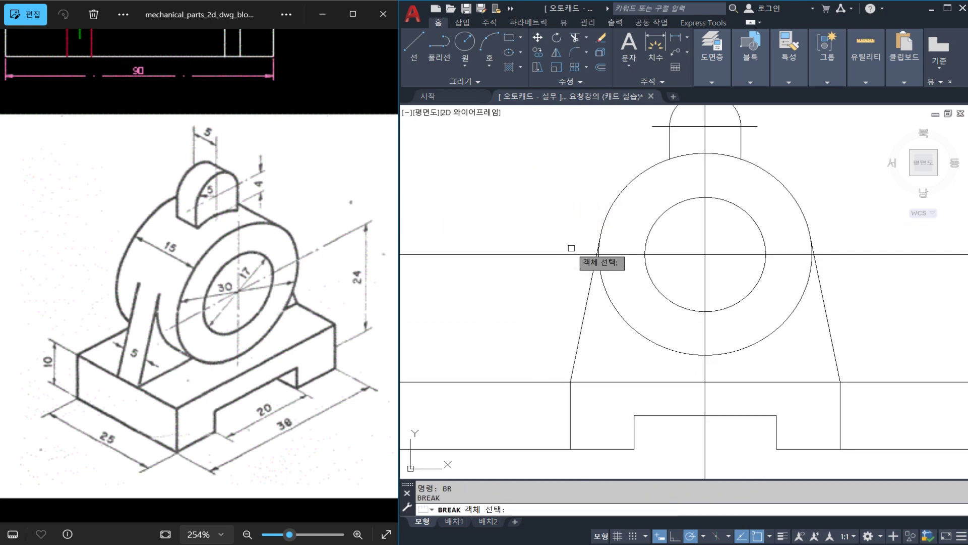
pyautogui.click(575, 254)
pyautogui.click(519, 266)
pyautogui.moveTo(654, 264); pyautogui.dragTo(616, 264, button='middle')
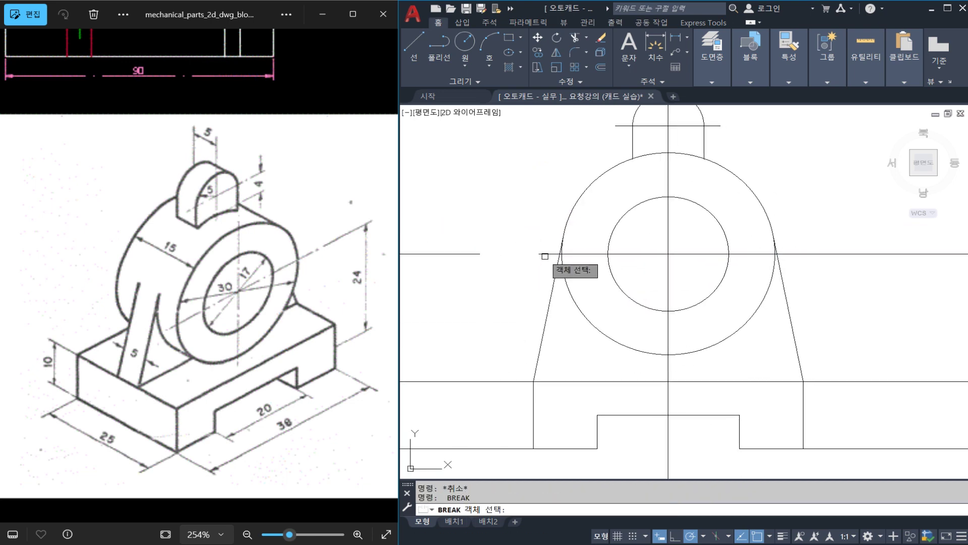
pyautogui.press('Escape')
pyautogui.press('space')
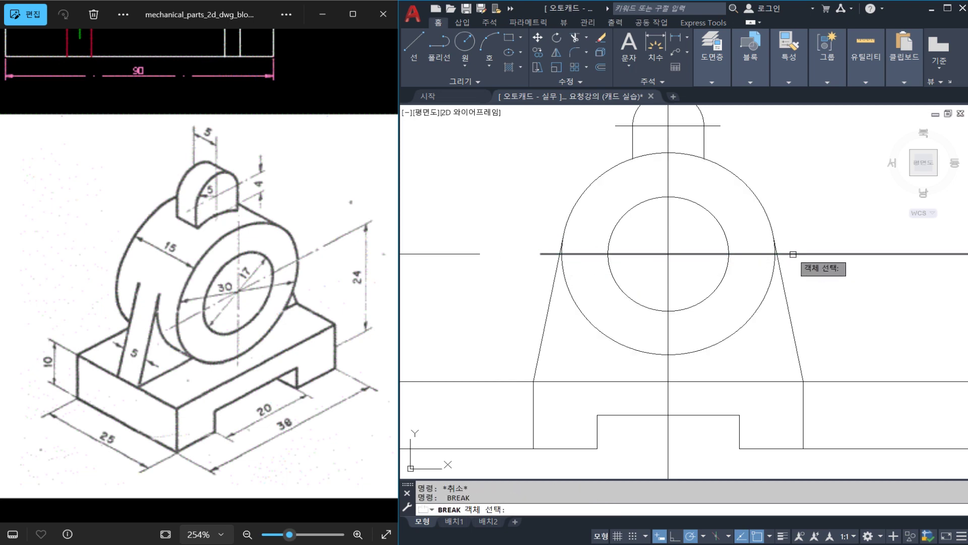
pyautogui.click(795, 254)
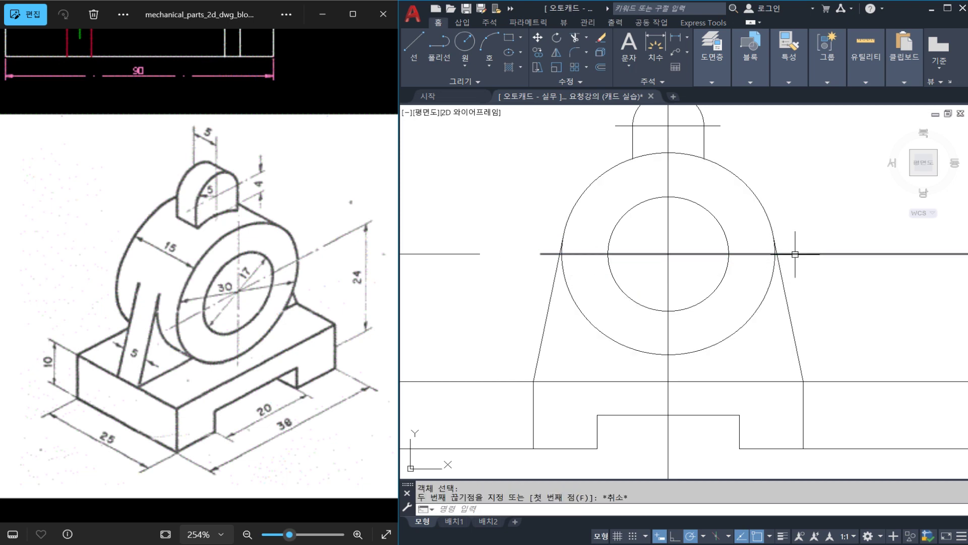
pyautogui.click(815, 254)
# - Erase the leftover pieces of the circles' horizontal centre line on both sides
pyautogui.click(564, 250)
pyautogui.press('space')
pyautogui.click(495, 238)
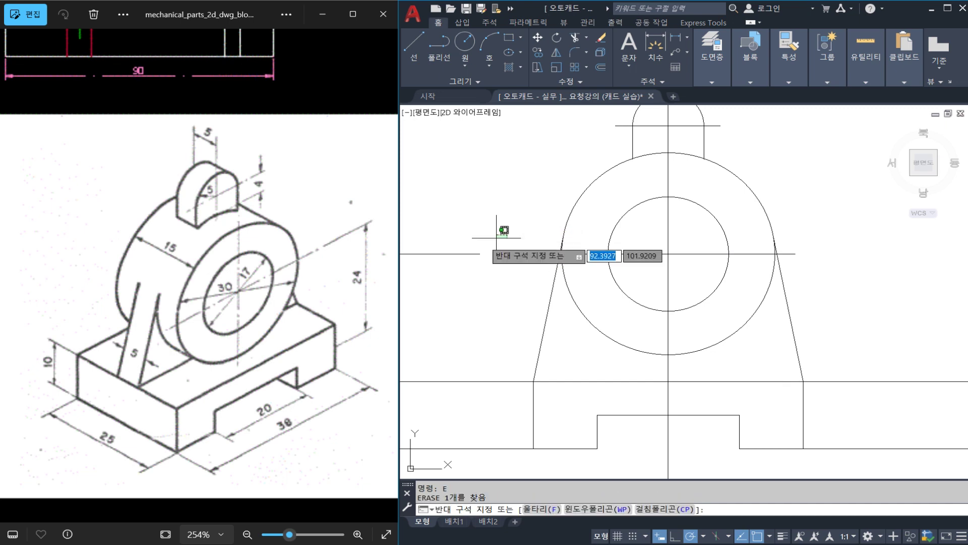
pyautogui.click(458, 277)
pyautogui.write('e')
# - Trim the base's top and bottom lines outside its left and right side lines
pyautogui.moveTo(545, 311); pyautogui.dragTo(572, 244, button='middle')
pyautogui.write('tr')
pyautogui.press('space')
pyautogui.click(595, 347)
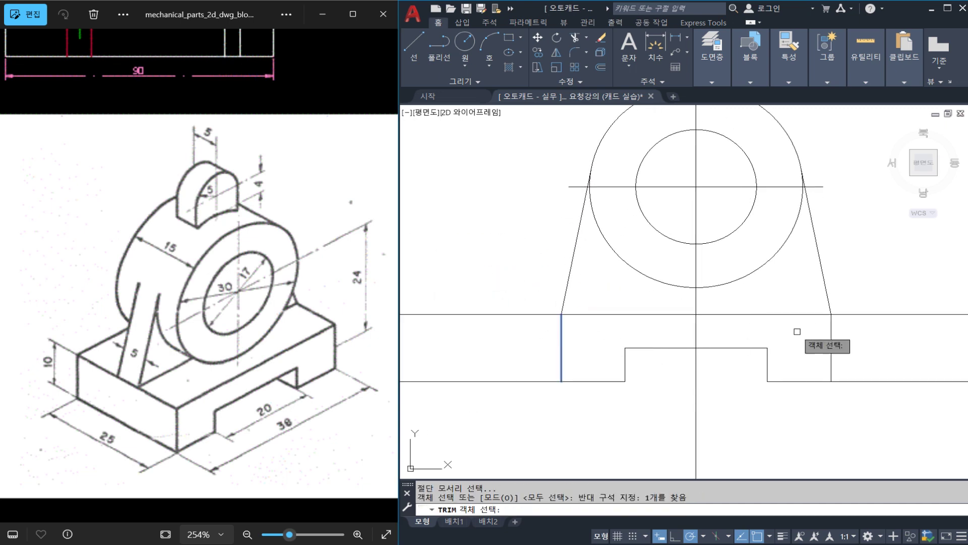
pyautogui.click(800, 328)
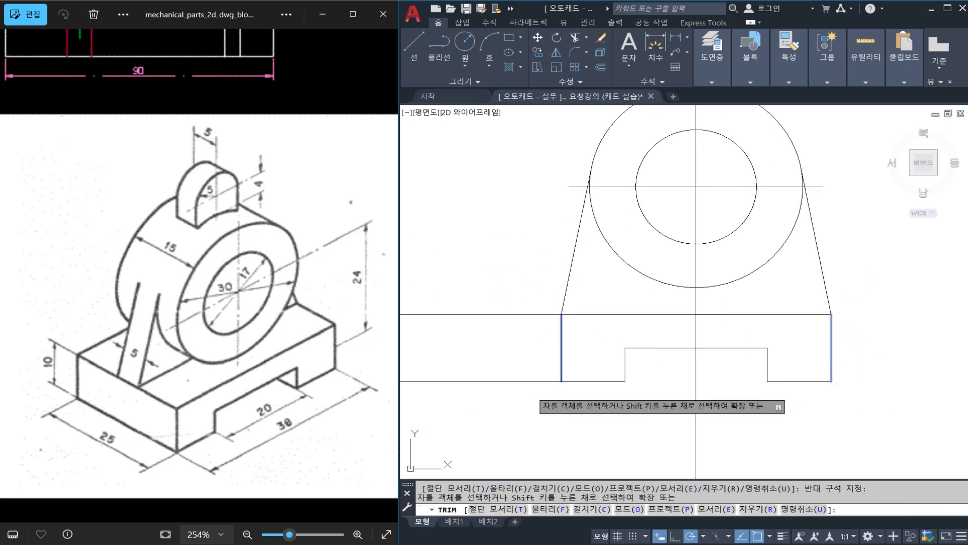
pyautogui.click(530, 393)
pyautogui.click(454, 282)
pyautogui.press('Escape')
# - Break the vertical centre line just below the base and erase its leftover lower piece
pyautogui.moveTo(687, 339); pyautogui.dragTo(670, 302, button='middle')
pyautogui.write('br')
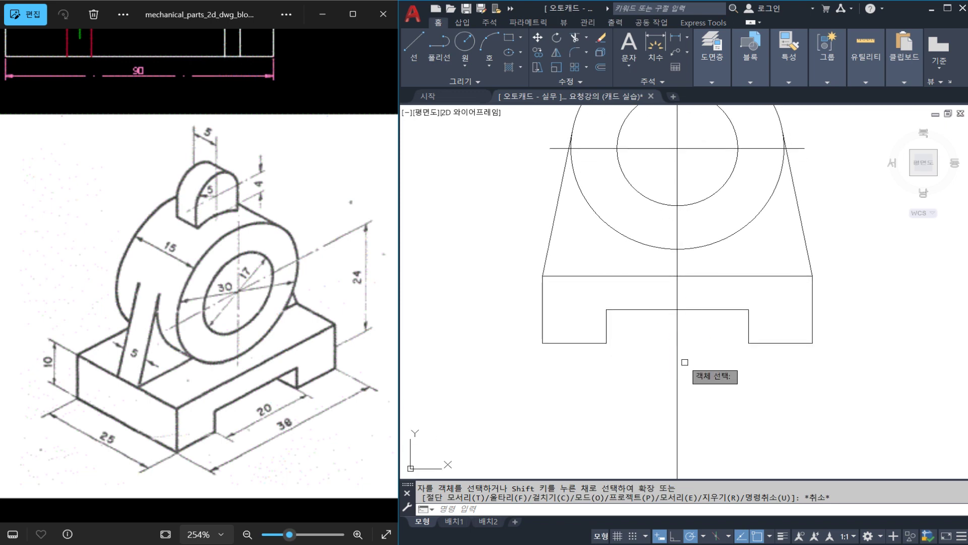
pyautogui.click(677, 368)
pyautogui.click(677, 353)
pyautogui.press('Escape')
pyautogui.click(698, 395)
pyautogui.click(625, 373)
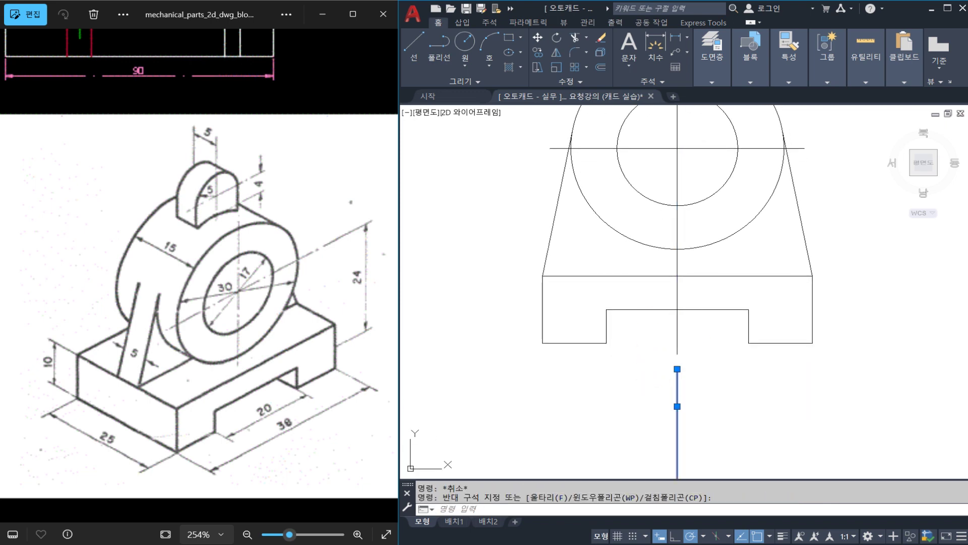
pyautogui.press('Delete')
# - Assign the front view's vertical and two horizontal centre lines to the 중심선 layer and save the drawing
pyautogui.moveTo(693, 215); pyautogui.dragTo(670, 348, button='middle')
pyautogui.click(664, 286)
pyautogui.click(646, 272)
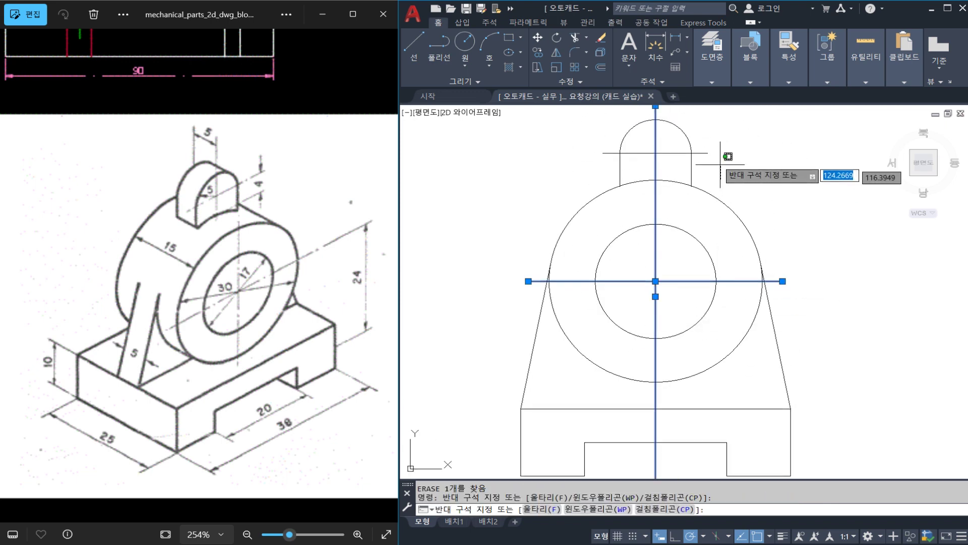
pyautogui.click(706, 148)
pyautogui.click(712, 72)
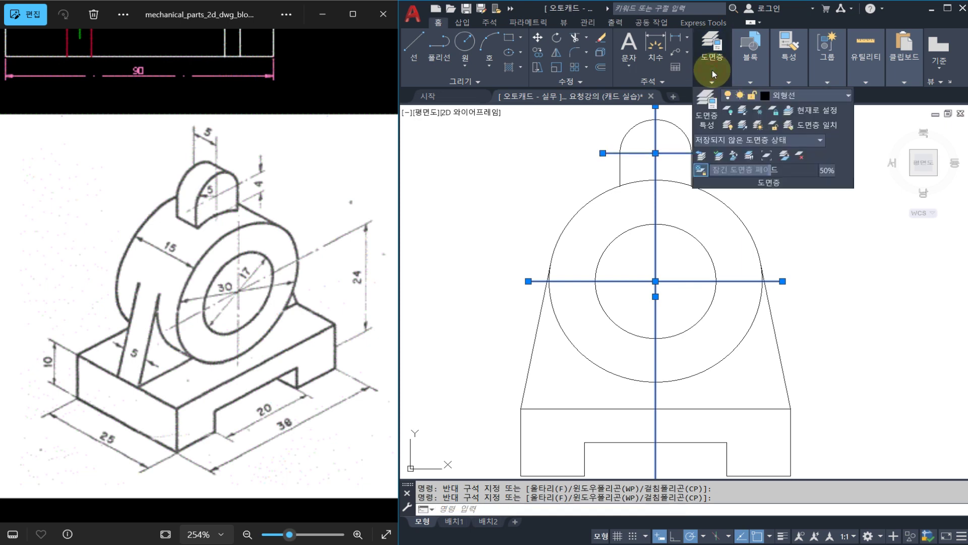
pyautogui.click(790, 95)
pyautogui.click(793, 325)
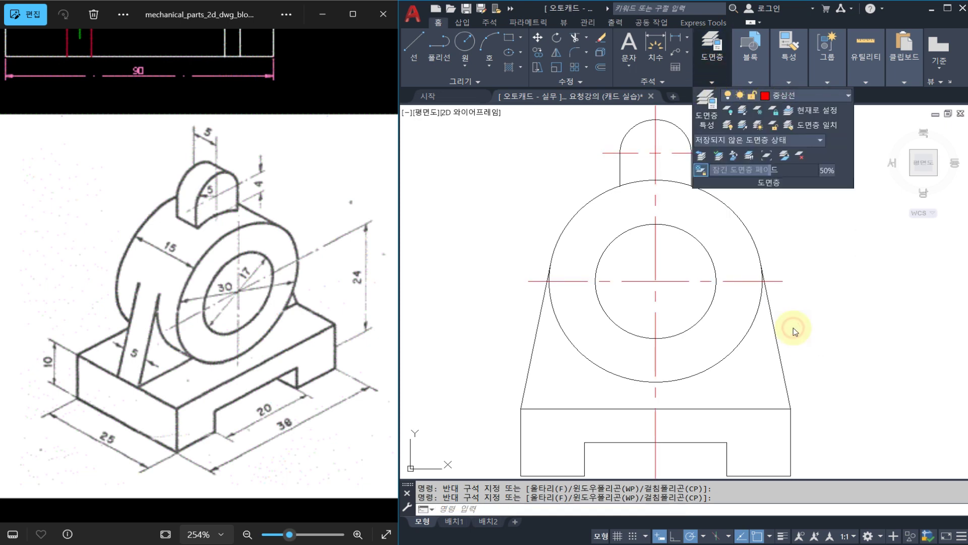
pyautogui.press('Escape')
pyautogui.press('Escape')
pyautogui.scroll(-2, 703, 277)
pyautogui.moveTo(703, 277); pyautogui.dragTo(650, 277, button='middle')
pyautogui.hotkey('ctrl', 's')
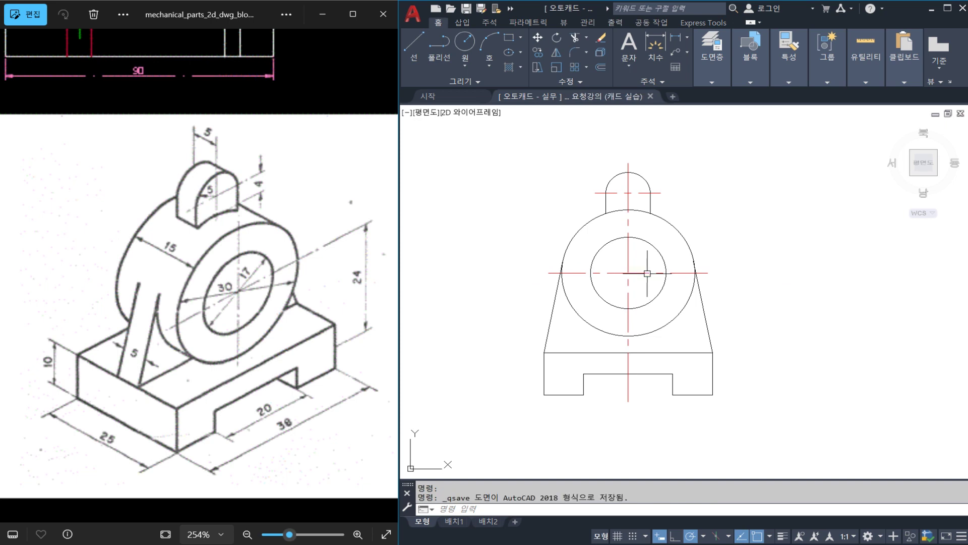
# - Move the whole front view slightly straight down inside the drawing frame
pyautogui.scroll(-2, 650, 277)
pyautogui.write('m')
pyautogui.press('Return')
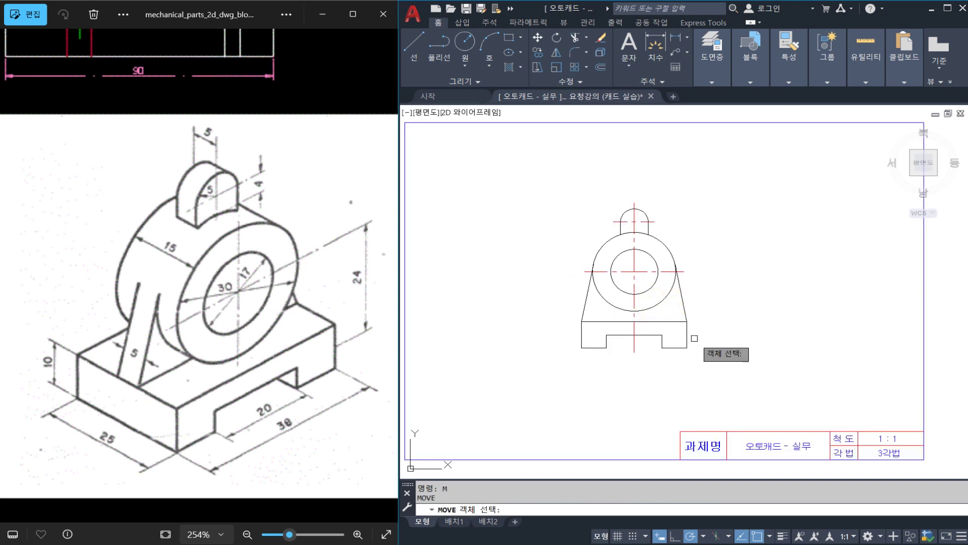
pyautogui.click(702, 350)
pyautogui.click(536, 169)
pyautogui.press('Return')
pyautogui.click(526, 220)
pyautogui.press('Escape')
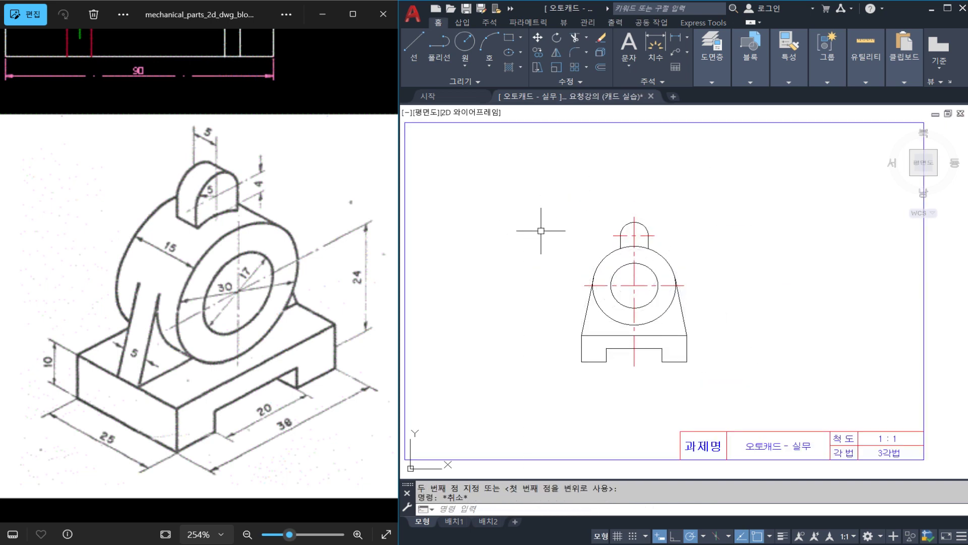
pyautogui.scroll(4, 522, 234)
pyautogui.moveTo(515, 240); pyautogui.dragTo(484, 229, button='middle')
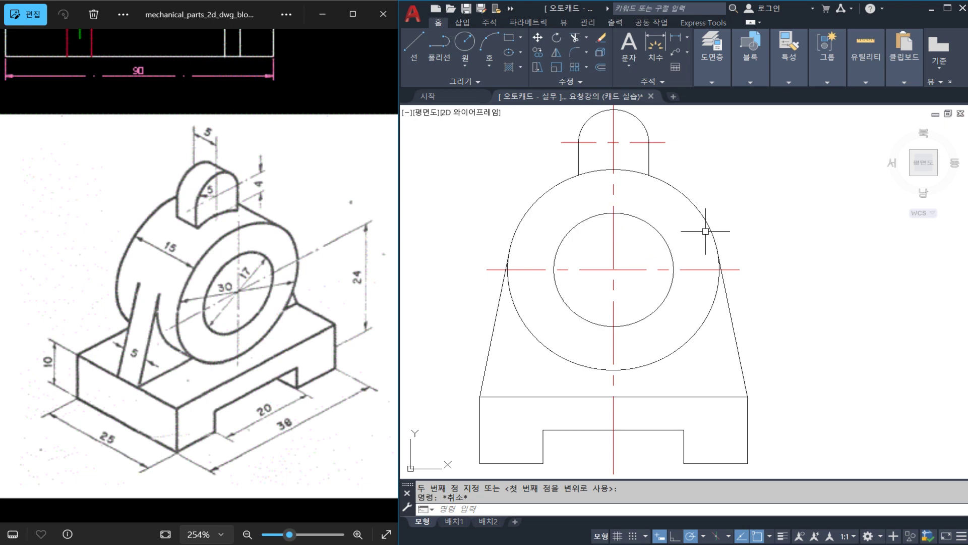
pyautogui.hotkey('ctrl', '2')
pyautogui.moveTo(731, 149)
pyautogui.mouseDown()
pyautogui.moveTo(757, 184)
pyautogui.moveTo(743, 192)
pyautogui.mouseUp()
pyautogui.moveTo(755, 178)
pyautogui.mouseDown()
pyautogui.moveTo(797, 168)
pyautogui.moveTo(793, 225)
pyautogui.mouseUp()
pyautogui.moveTo(799, 202)
pyautogui.mouseDown()
pyautogui.moveTo(815, 199)
pyautogui.moveTo(804, 226)
pyautogui.mouseUp()
pyautogui.moveTo(839, 170)
pyautogui.mouseDown()
pyautogui.moveTo(875, 190)
pyautogui.moveTo(853, 227)
pyautogui.moveTo(756, 222)
pyautogui.moveTo(738, 270)
pyautogui.mouseUp()
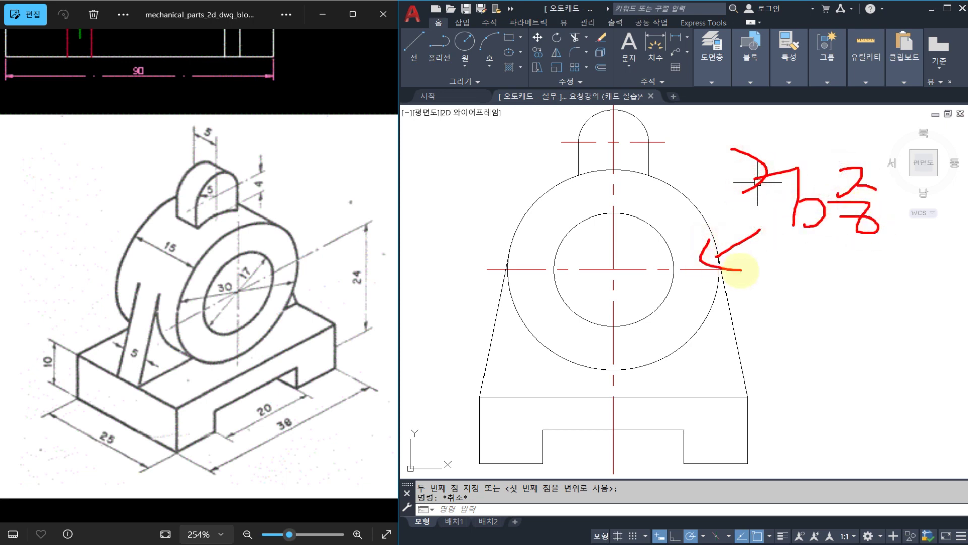
pyautogui.click(704, 313)
pyautogui.moveTo(680, 351)
pyautogui.mouseDown()
pyautogui.moveTo(621, 297)
pyautogui.moveTo(668, 357)
pyautogui.moveTo(662, 342)
pyautogui.mouseUp()
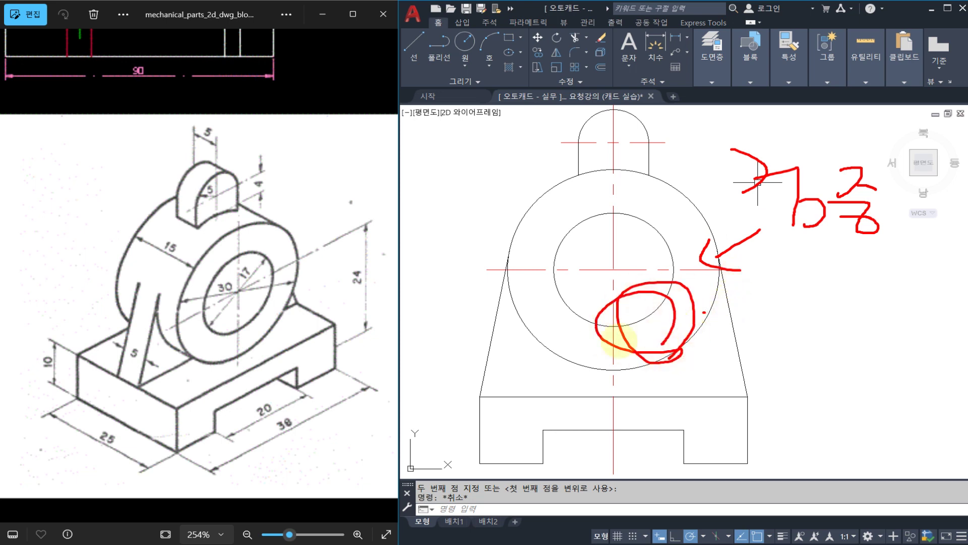
pyautogui.moveTo(499, 272)
pyautogui.mouseDown()
pyautogui.moveTo(493, 252)
pyautogui.moveTo(502, 273)
pyautogui.moveTo(572, 277)
pyautogui.moveTo(550, 333)
pyautogui.moveTo(583, 319)
pyautogui.mouseUp()
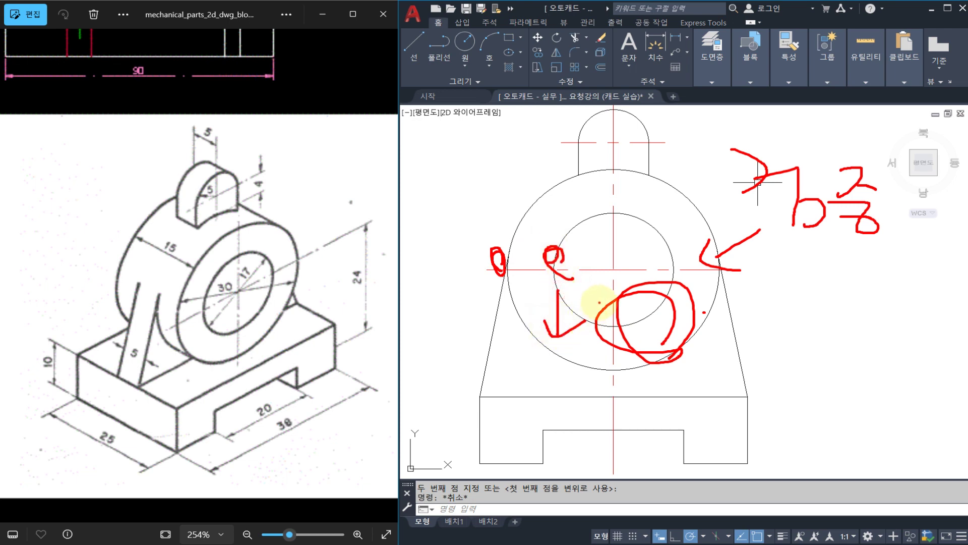
pyautogui.press('Escape')
pyautogui.moveTo(605, 303); pyautogui.dragTo(593, 303, button='middle')
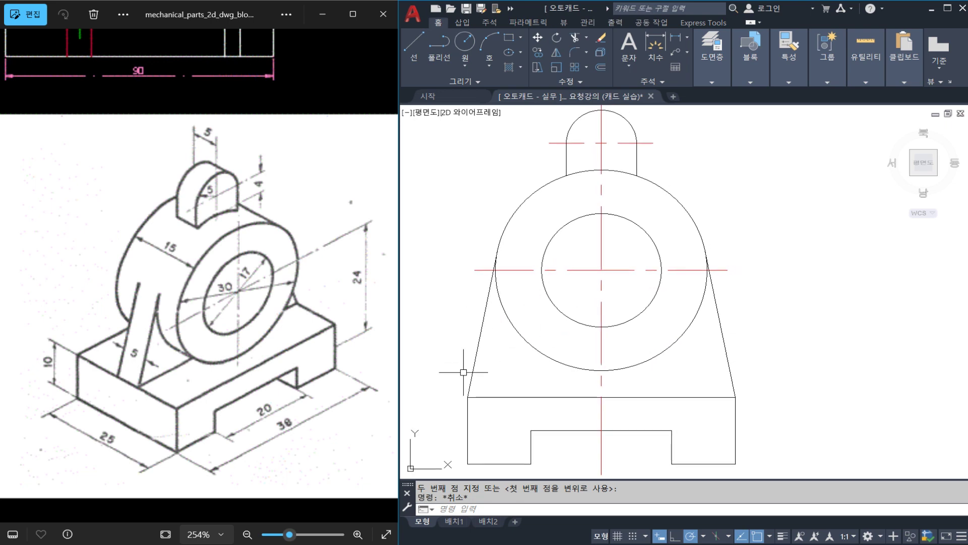
pyautogui.moveTo(338, 415); pyautogui.dragTo(264, 389)
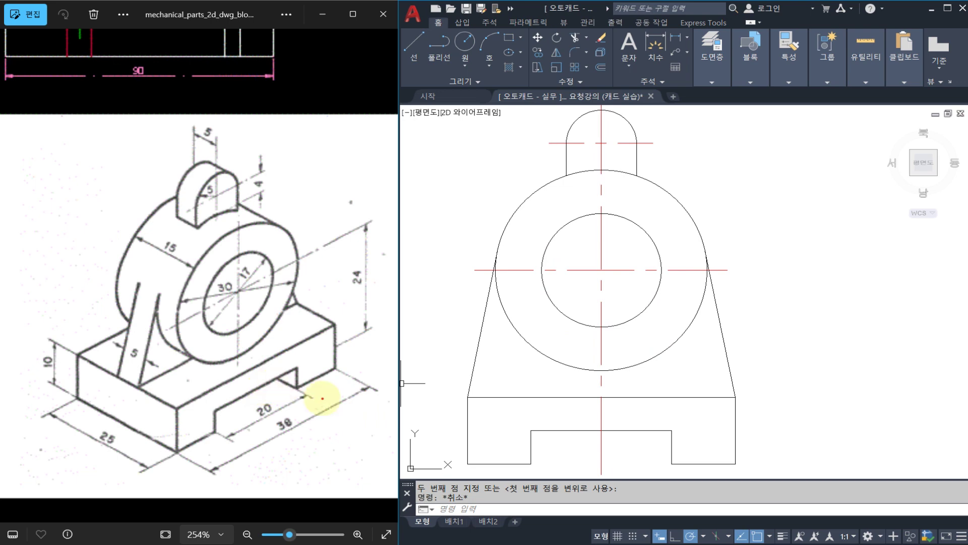
pyautogui.click(455, 462)
pyautogui.moveTo(455, 462)
pyautogui.mouseDown()
pyautogui.moveTo(676, 389)
pyautogui.moveTo(719, 432)
pyautogui.moveTo(709, 462)
pyautogui.mouseUp()
pyautogui.moveTo(651, 470)
pyautogui.mouseDown()
pyautogui.moveTo(633, 459)
pyautogui.moveTo(560, 452)
pyautogui.mouseUp()
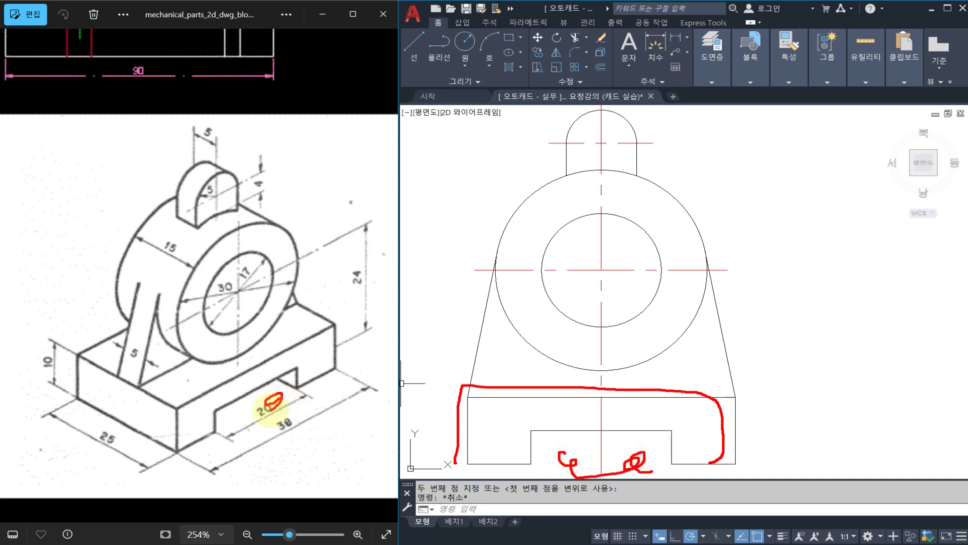
pyautogui.moveTo(216, 412); pyautogui.dragTo(176, 430)
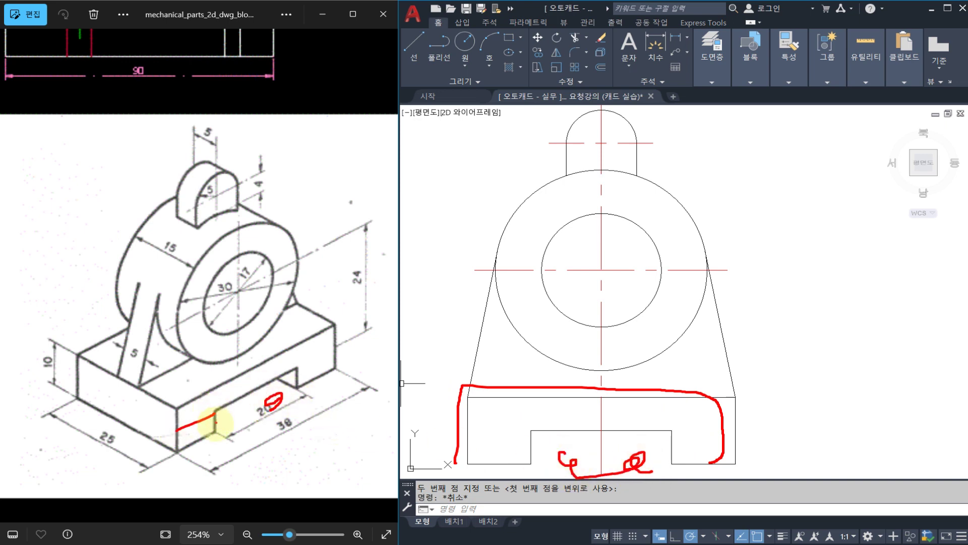
pyautogui.click(489, 440)
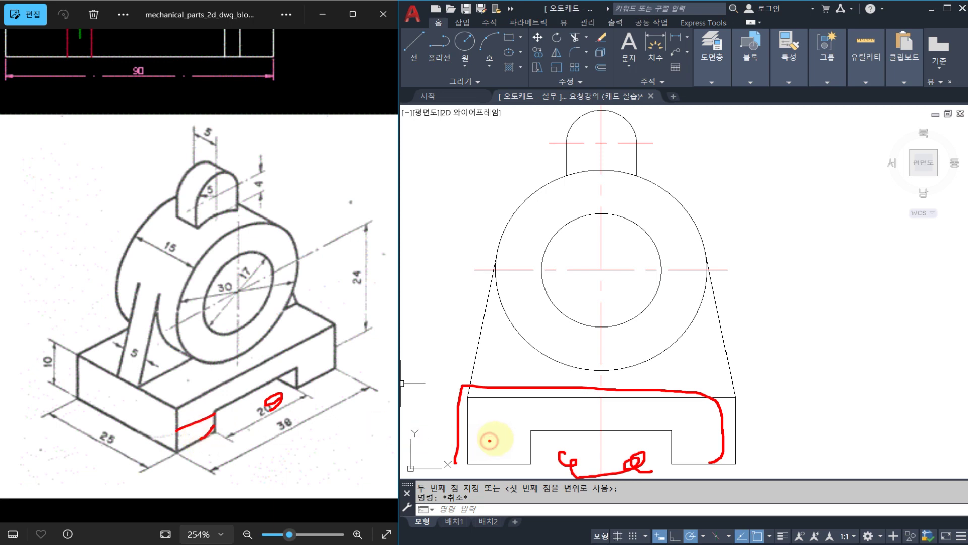
pyautogui.moveTo(509, 444)
pyautogui.mouseDown()
pyautogui.moveTo(545, 454)
pyautogui.moveTo(529, 449)
pyautogui.mouseUp()
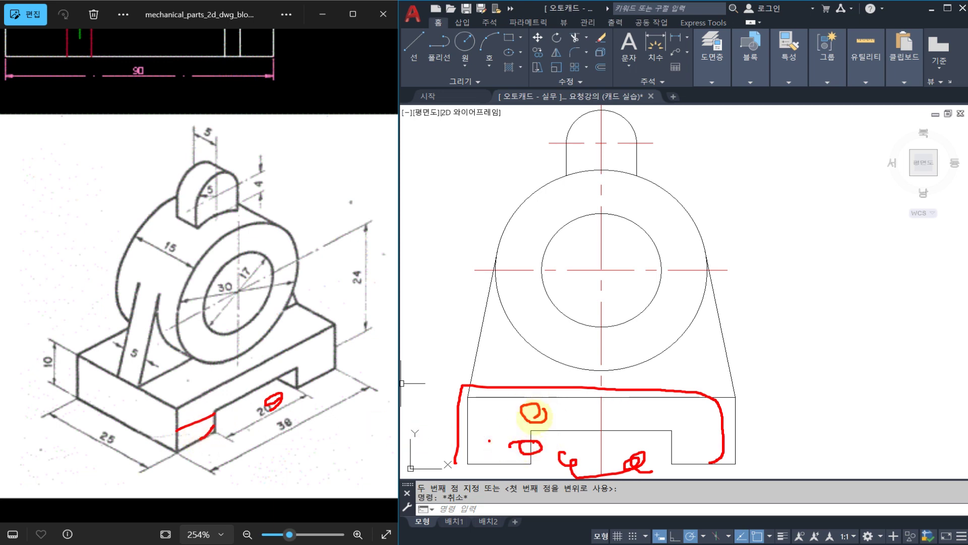
pyautogui.moveTo(349, 275)
pyautogui.mouseDown()
pyautogui.moveTo(358, 301)
pyautogui.moveTo(333, 278)
pyautogui.mouseUp()
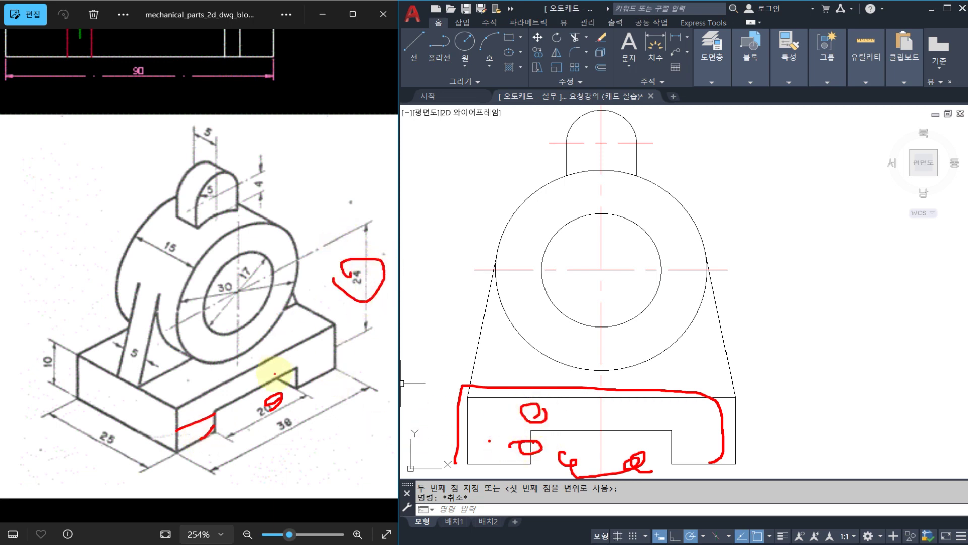
pyautogui.moveTo(262, 381); pyautogui.dragTo(260, 385)
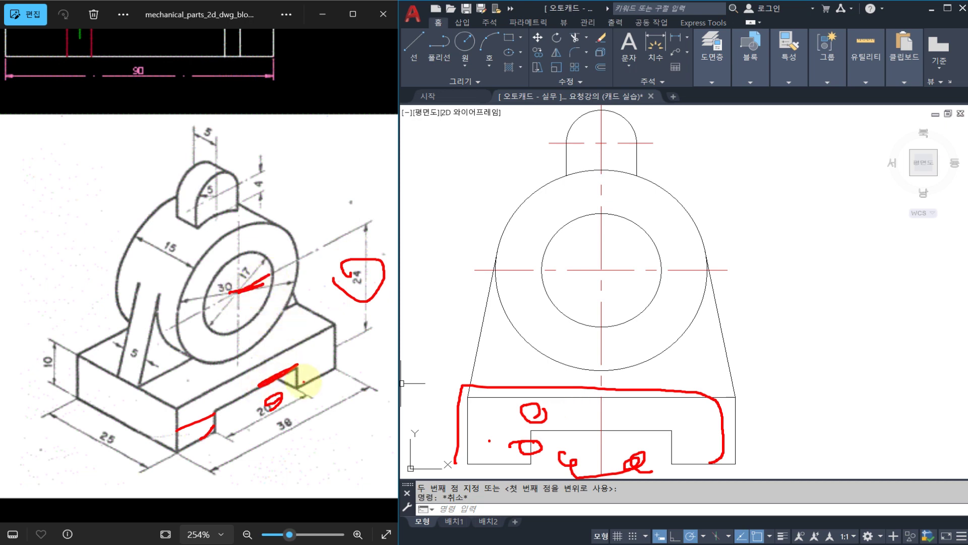
pyautogui.moveTo(251, 356)
pyautogui.mouseDown()
pyautogui.moveTo(261, 372)
pyautogui.moveTo(249, 363)
pyautogui.mouseUp()
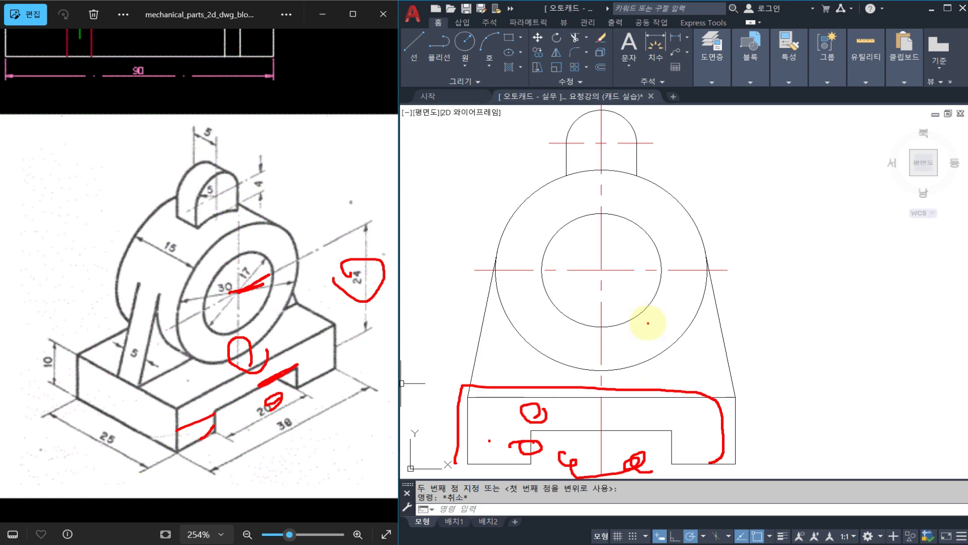
pyautogui.press('Escape')
pyautogui.moveTo(657, 358); pyautogui.dragTo(658, 357, button='middle')
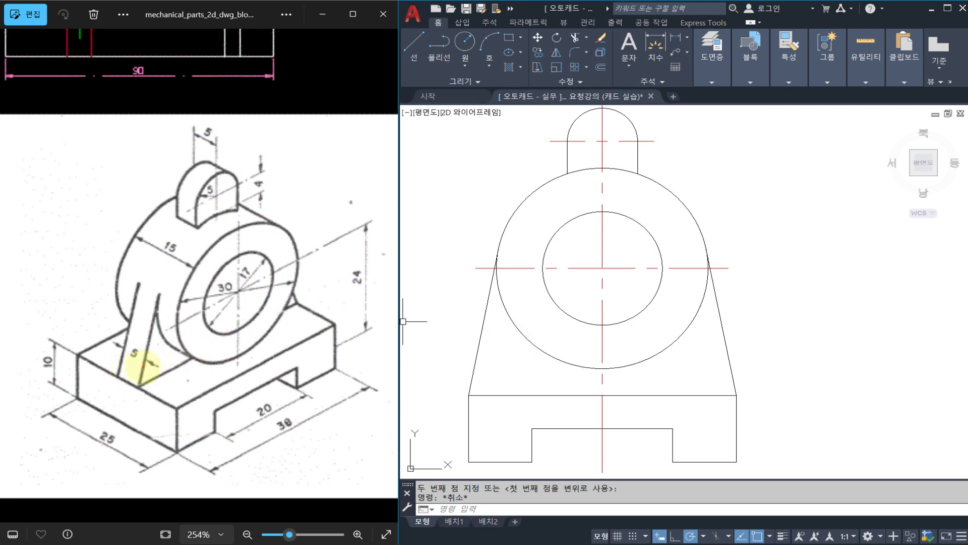
pyautogui.moveTo(143, 366)
pyautogui.mouseDown()
pyautogui.moveTo(110, 356)
pyautogui.moveTo(150, 336)
pyautogui.mouseUp()
pyautogui.moveTo(150, 376); pyautogui.dragTo(171, 384)
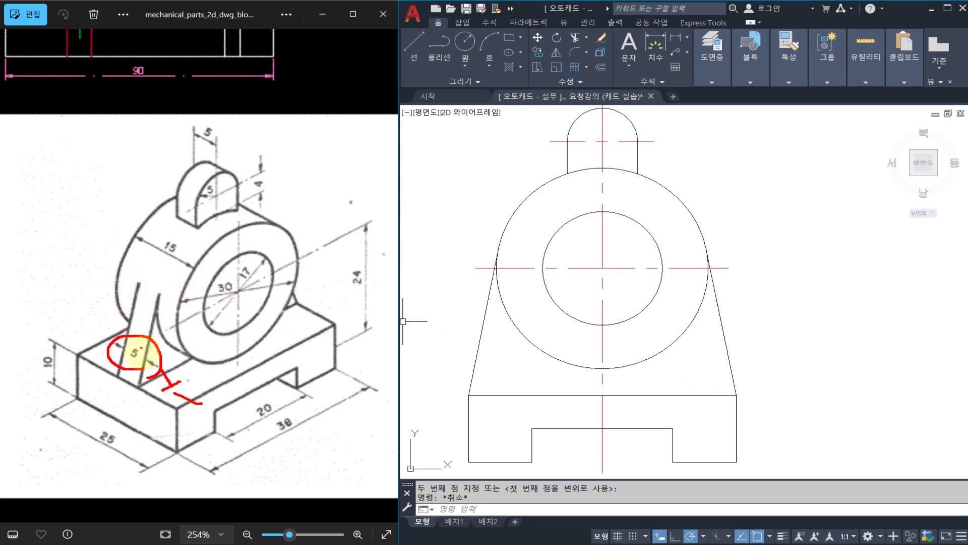
pyautogui.moveTo(143, 373)
pyautogui.mouseDown()
pyautogui.moveTo(107, 353)
pyautogui.moveTo(151, 355)
pyautogui.mouseUp()
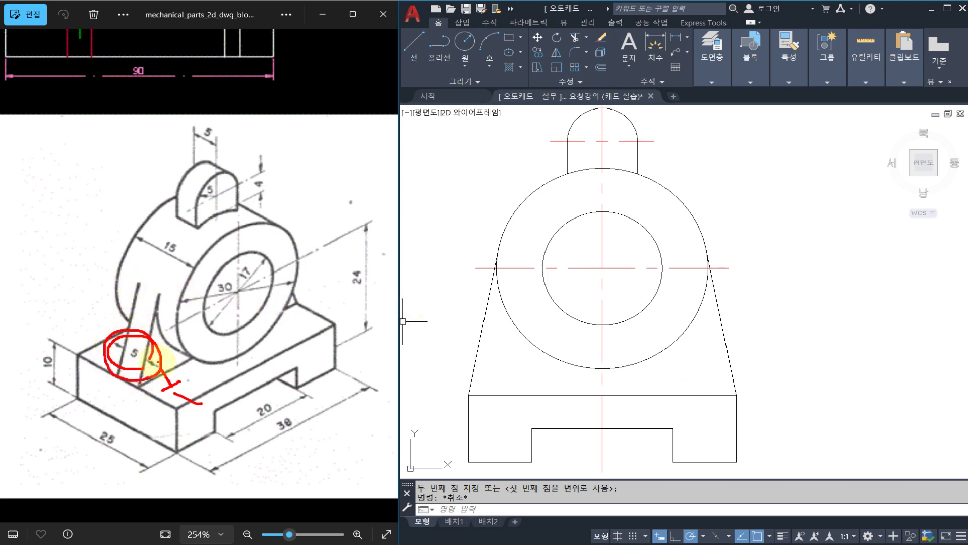
pyautogui.moveTo(256, 288)
pyautogui.mouseDown()
pyautogui.moveTo(196, 249)
pyautogui.moveTo(293, 249)
pyautogui.mouseUp()
pyautogui.moveTo(321, 333); pyautogui.dragTo(244, 369)
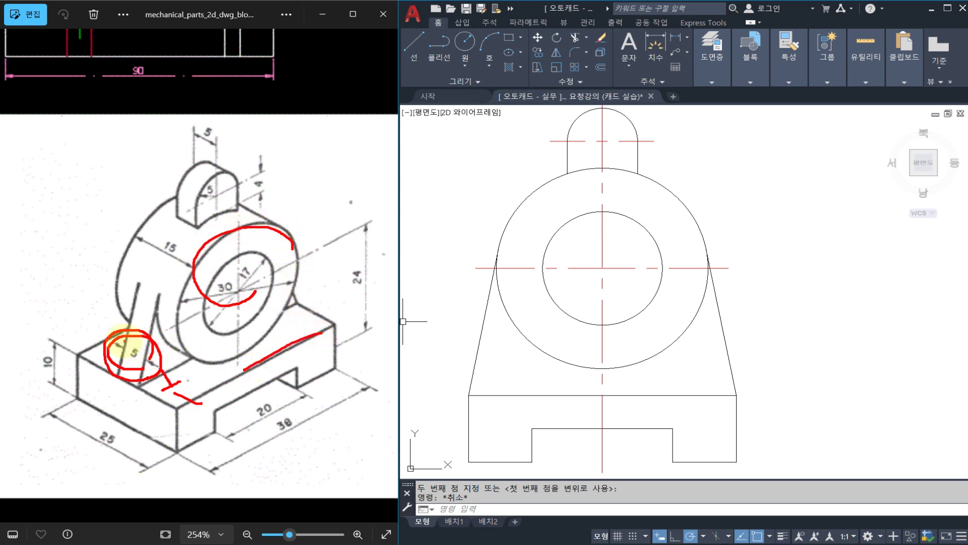
pyautogui.moveTo(150, 275)
pyautogui.mouseDown()
pyautogui.moveTo(134, 346)
pyautogui.moveTo(135, 408)
pyautogui.mouseUp()
pyautogui.moveTo(244, 277)
pyautogui.mouseDown()
pyautogui.moveTo(219, 264)
pyautogui.moveTo(218, 280)
pyautogui.mouseUp()
pyautogui.moveTo(152, 376)
pyautogui.mouseDown()
pyautogui.moveTo(129, 343)
pyautogui.moveTo(104, 374)
pyautogui.mouseUp()
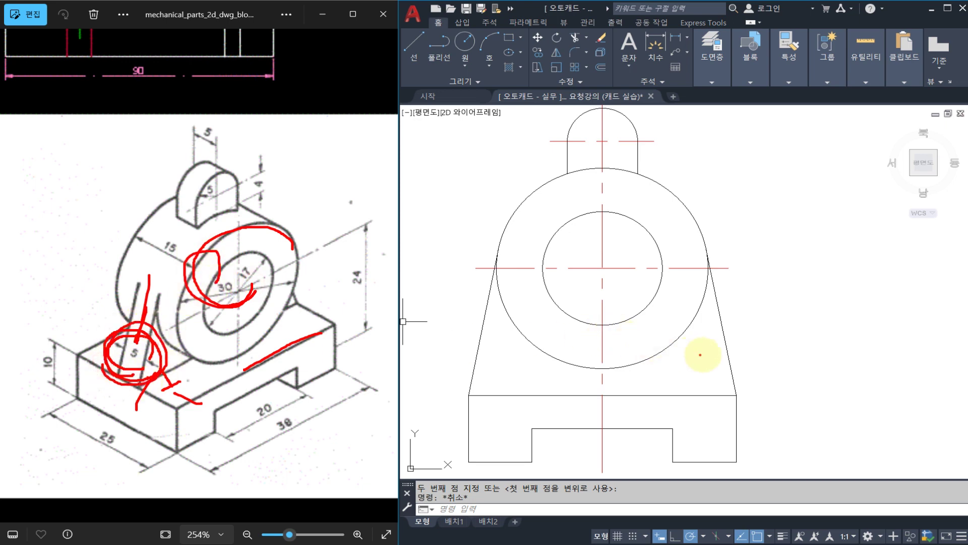
pyautogui.moveTo(710, 346)
pyautogui.mouseDown()
pyautogui.moveTo(722, 326)
pyautogui.moveTo(585, 367)
pyautogui.moveTo(522, 359)
pyautogui.moveTo(493, 324)
pyautogui.moveTo(489, 292)
pyautogui.moveTo(791, 329)
pyautogui.mouseUp()
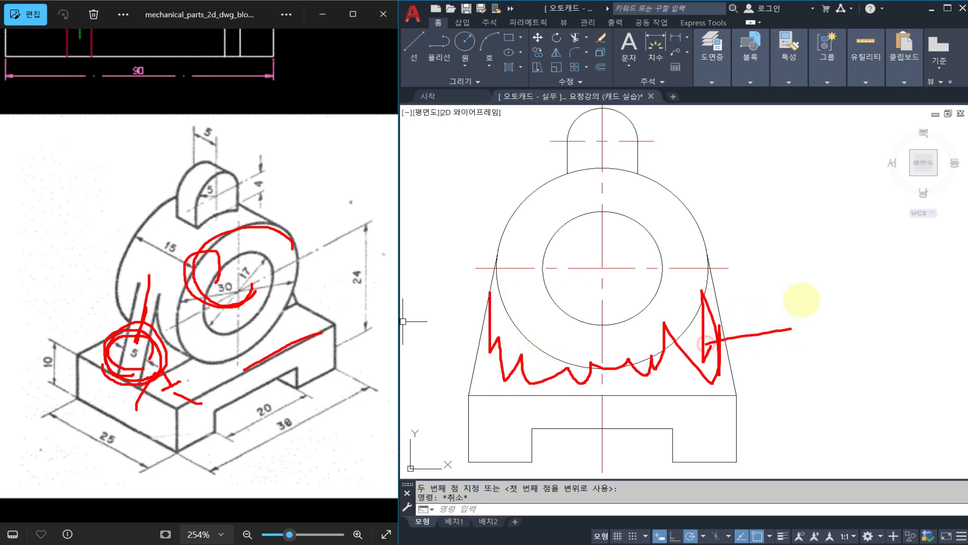
pyautogui.moveTo(800, 289)
pyautogui.mouseDown()
pyautogui.moveTo(822, 322)
pyautogui.moveTo(852, 314)
pyautogui.mouseUp()
pyautogui.moveTo(860, 273)
pyautogui.mouseDown()
pyautogui.moveTo(862, 332)
pyautogui.moveTo(889, 312)
pyautogui.mouseUp()
pyautogui.moveTo(911, 272)
pyautogui.mouseDown()
pyautogui.moveTo(910, 308)
pyautogui.moveTo(928, 321)
pyautogui.mouseUp()
pyautogui.moveTo(809, 339); pyautogui.dragTo(805, 385)
pyautogui.moveTo(806, 357); pyautogui.dragTo(837, 384)
pyautogui.moveTo(852, 373)
pyautogui.mouseDown()
pyautogui.moveTo(880, 369)
pyautogui.moveTo(865, 386)
pyautogui.mouseUp()
pyautogui.moveTo(894, 337)
pyautogui.mouseDown()
pyautogui.moveTo(894, 370)
pyautogui.moveTo(906, 370)
pyautogui.mouseUp()
pyautogui.press('Escape')
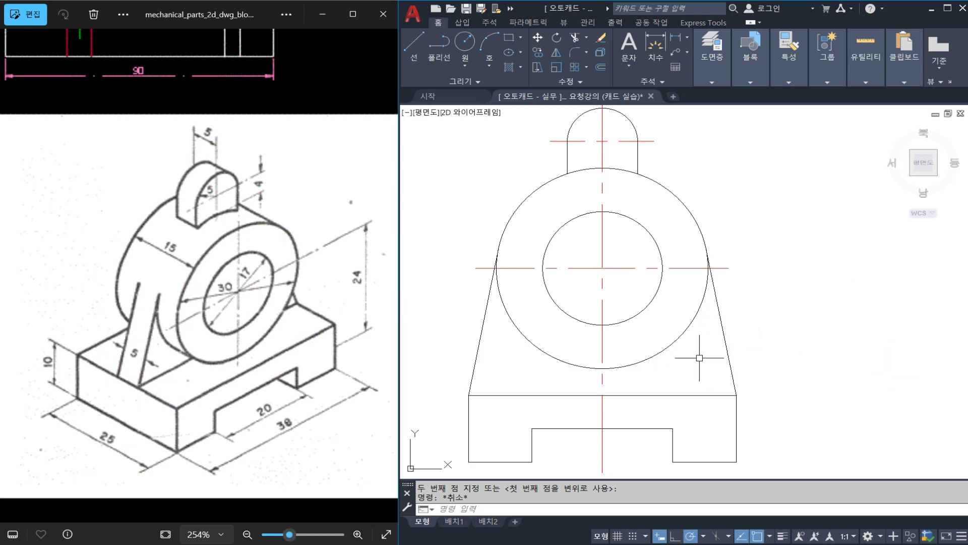
pyautogui.hotkey('ctrl', '2')
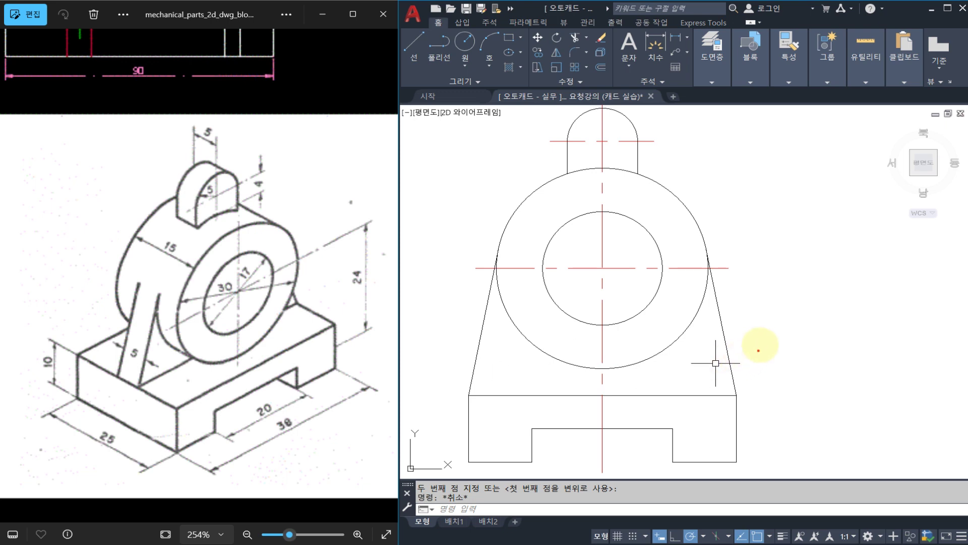
pyautogui.moveTo(754, 336)
pyautogui.mouseDown()
pyautogui.moveTo(675, 361)
pyautogui.moveTo(724, 333)
pyautogui.mouseUp()
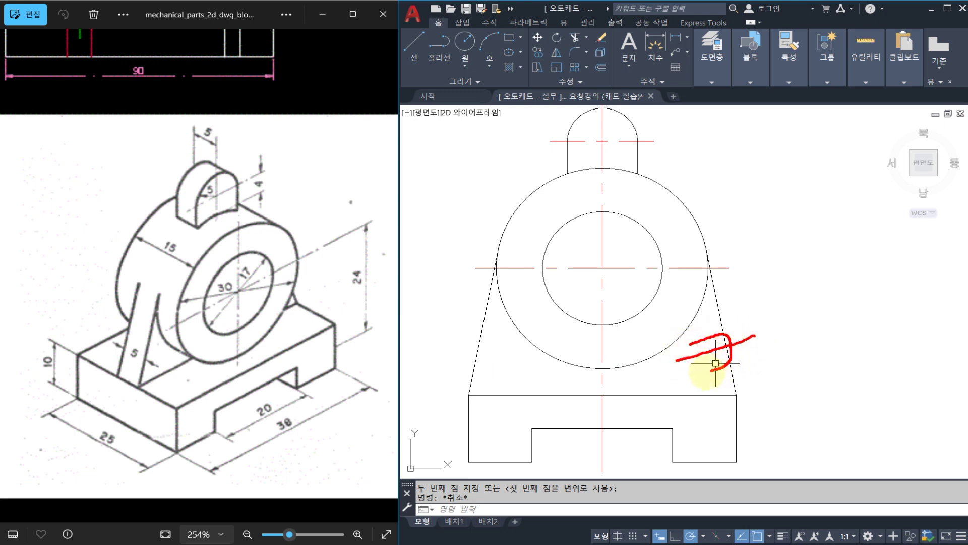
pyautogui.moveTo(710, 371); pyautogui.dragTo(695, 375)
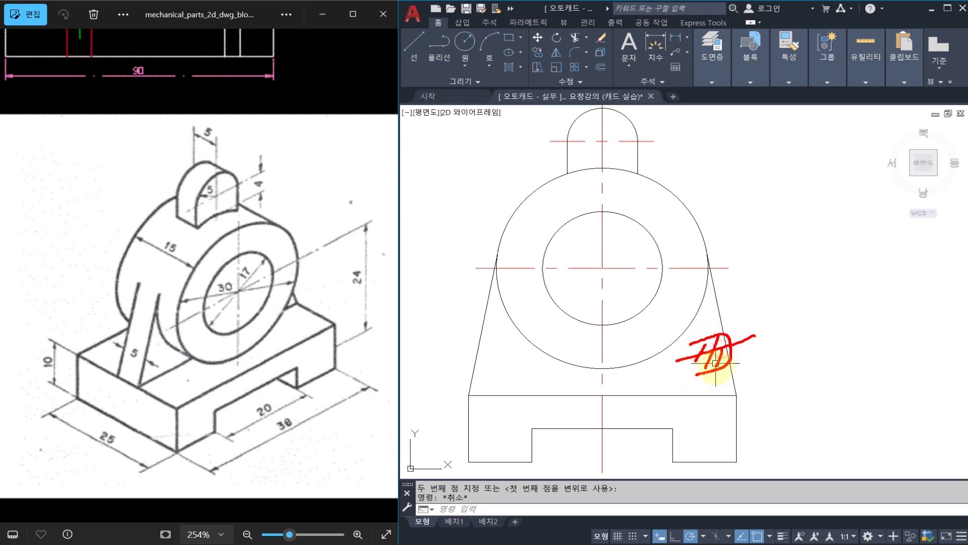
pyautogui.moveTo(726, 372)
pyautogui.mouseDown()
pyautogui.moveTo(740, 325)
pyautogui.moveTo(731, 382)
pyautogui.mouseUp()
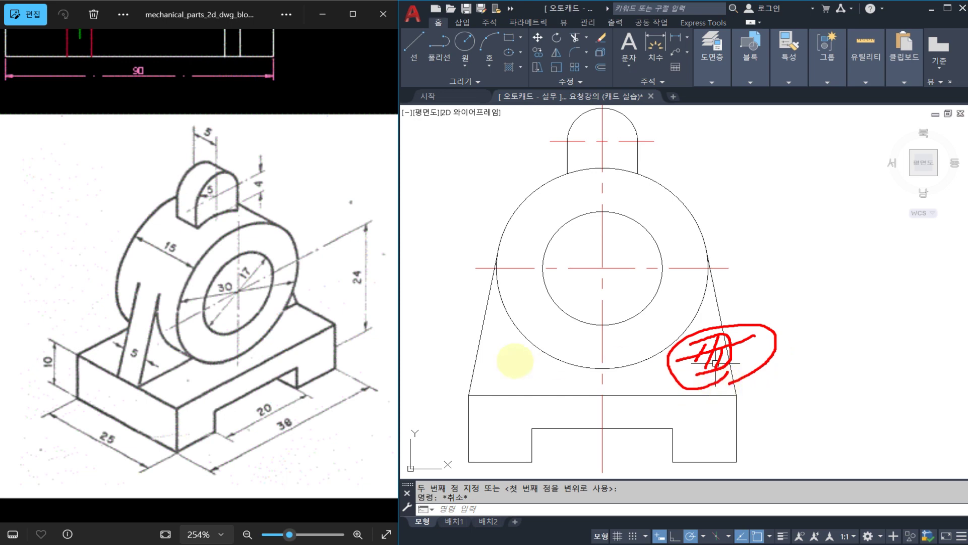
pyautogui.press('Escape')
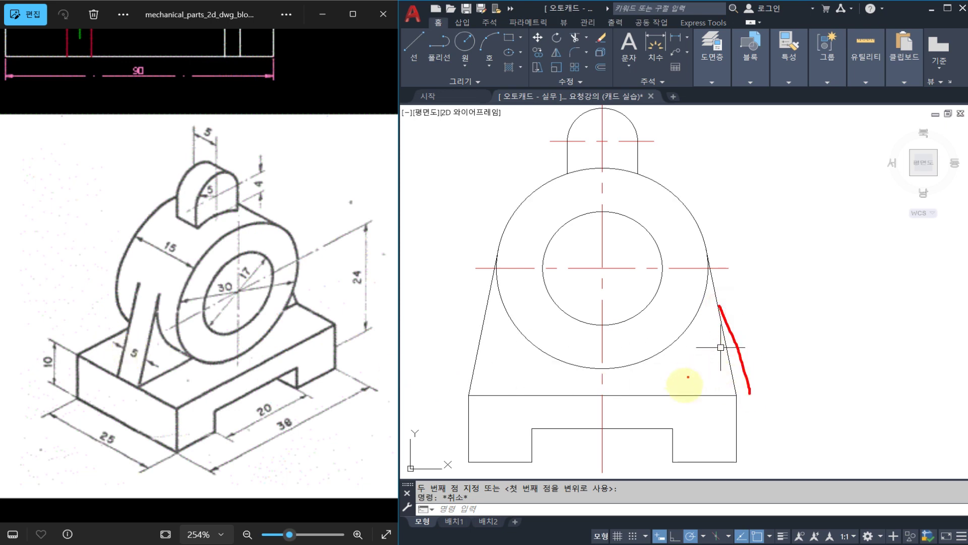
pyautogui.moveTo(703, 441); pyautogui.dragTo(700, 358)
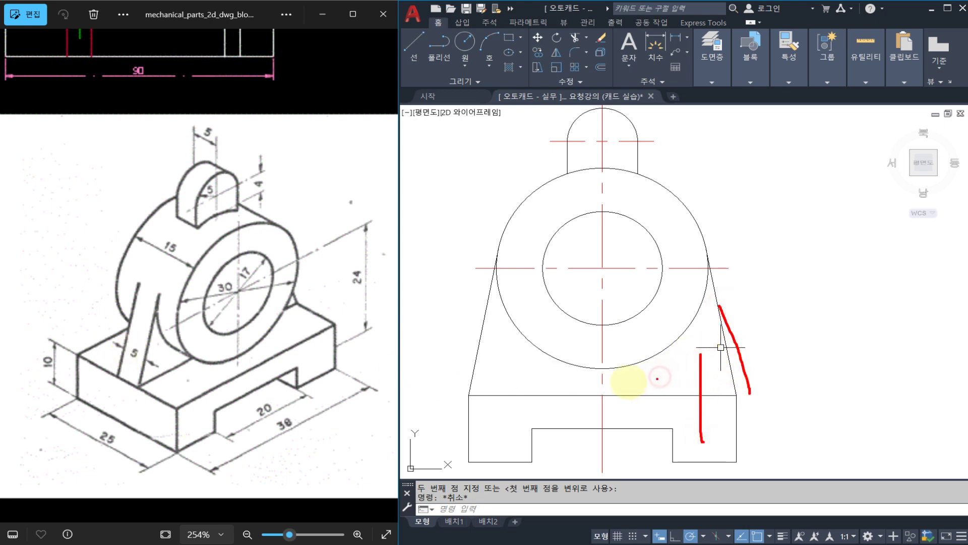
pyautogui.moveTo(626, 385)
pyautogui.mouseDown()
pyautogui.moveTo(784, 336)
pyautogui.moveTo(779, 360)
pyautogui.mouseUp()
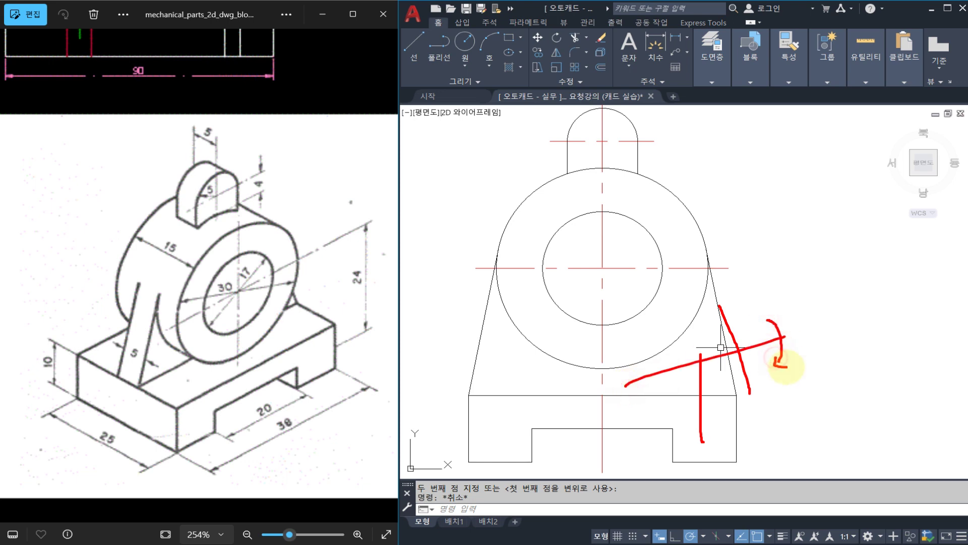
pyautogui.moveTo(676, 372); pyautogui.dragTo(716, 378)
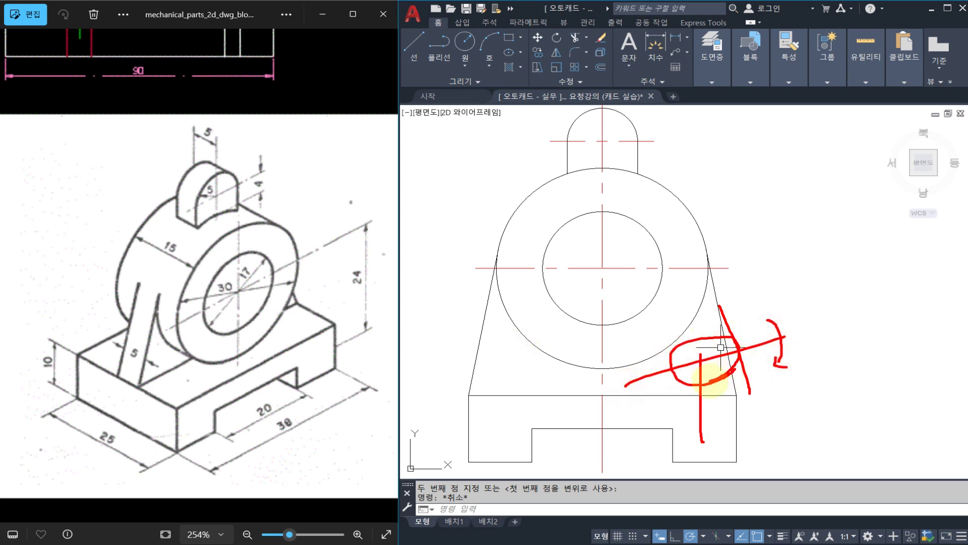
pyautogui.press('Escape')
pyautogui.press('Escape')
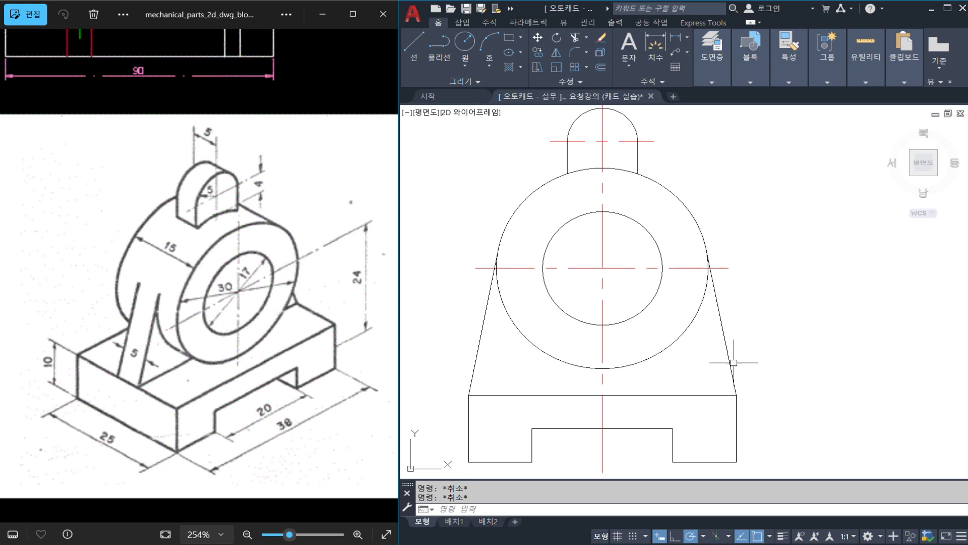
# - Rotate a copy of the front view's right slanted rib line by 90° about a point on its lower part
pyautogui.write('R')
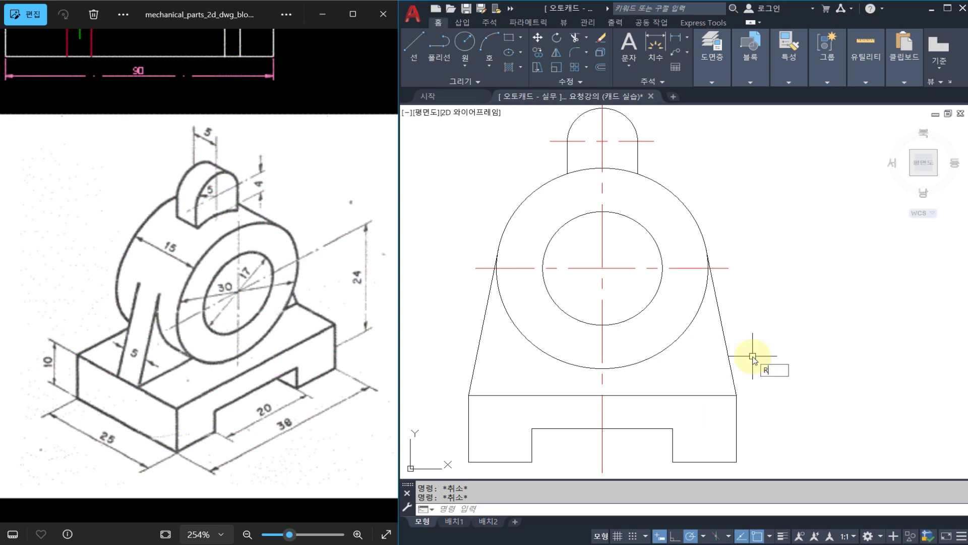
pyautogui.write('O')
pyautogui.press('Return')
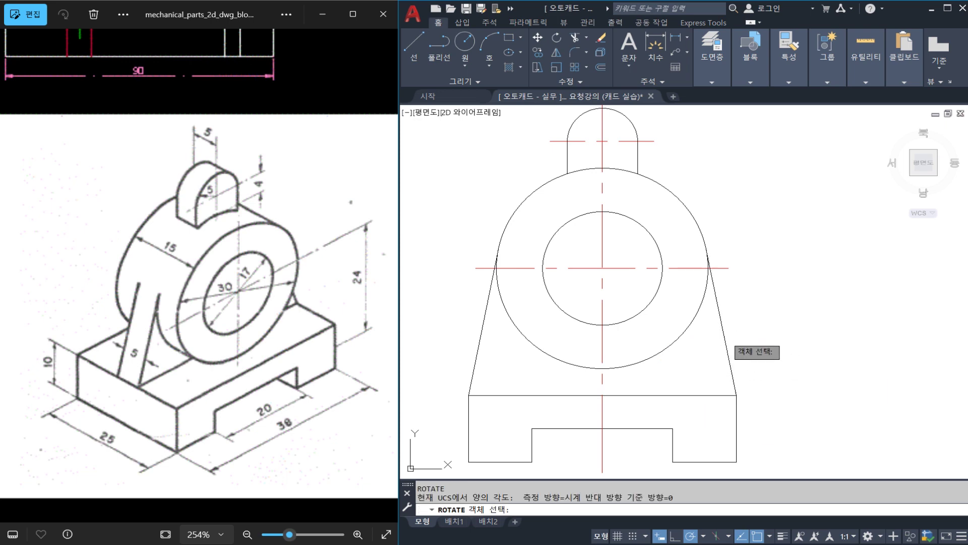
pyautogui.click(725, 343)
pyautogui.press('Return')
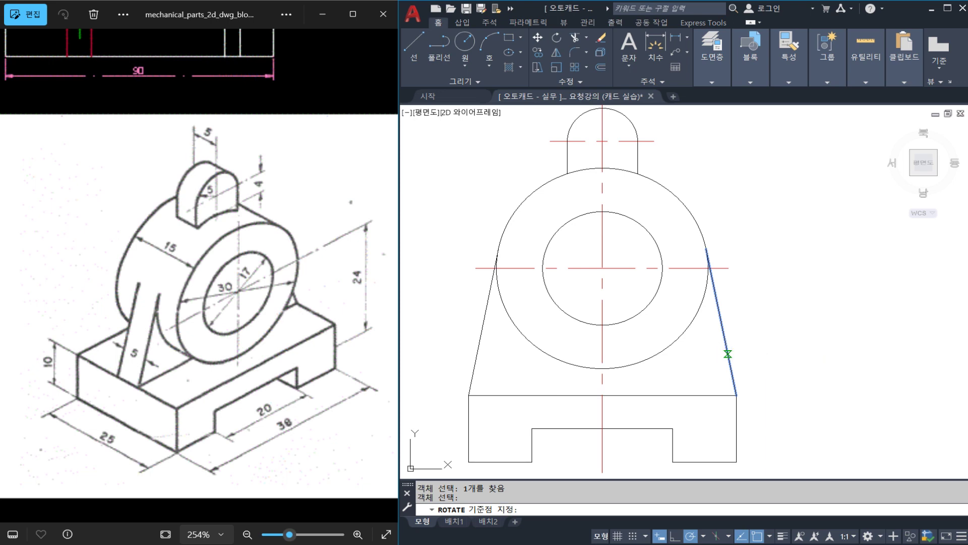
pyautogui.click(727, 354)
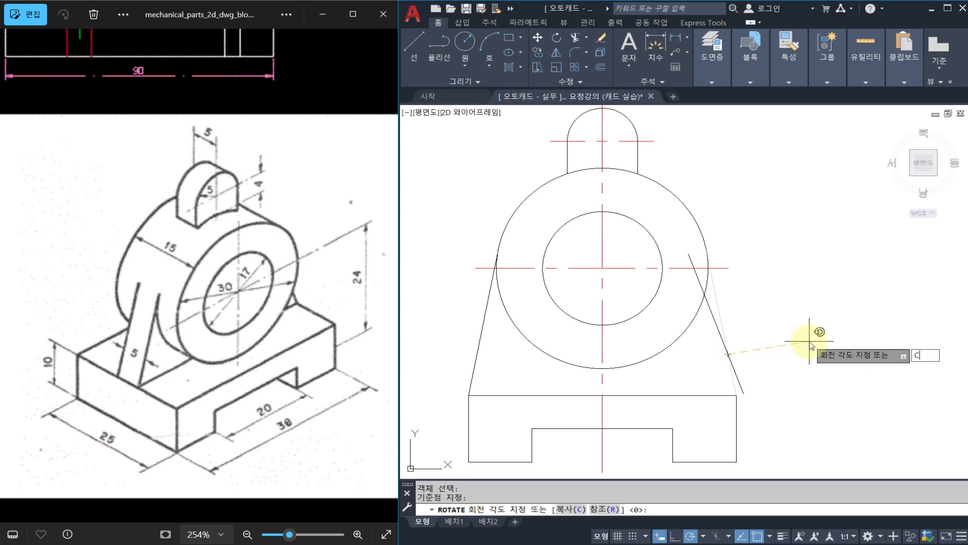
pyautogui.press('Return')
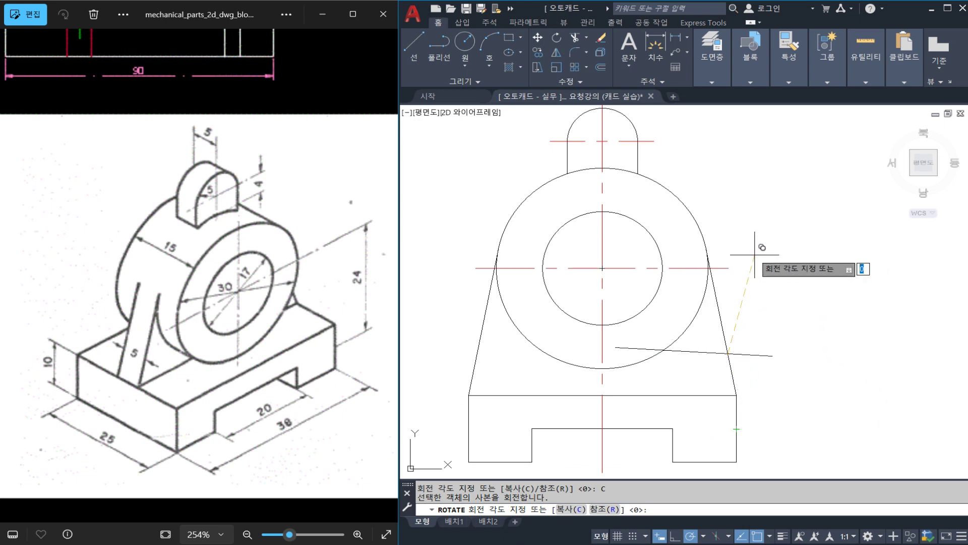
pyautogui.press('Return')
pyautogui.press('Escape')
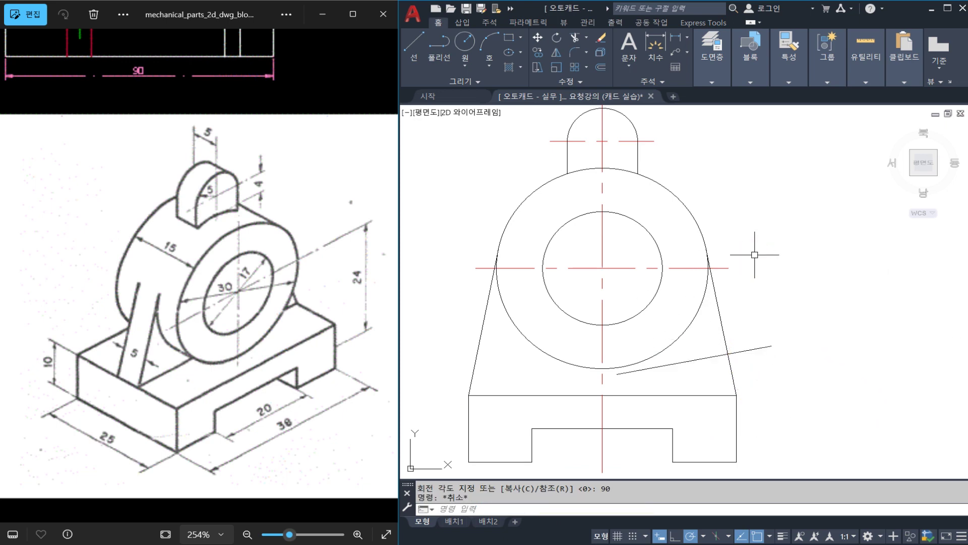
pyautogui.scroll(2, 725, 351)
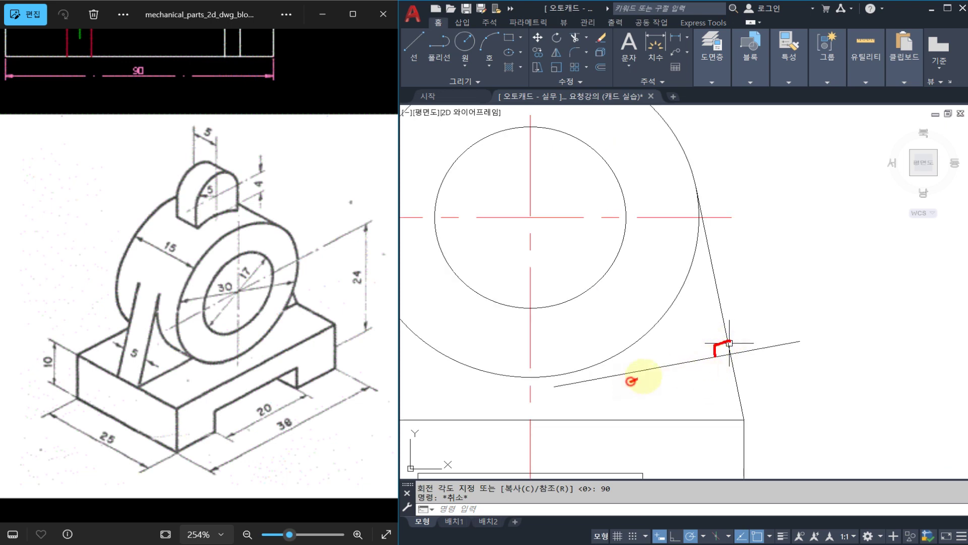
pyautogui.moveTo(631, 381); pyautogui.dragTo(764, 357)
pyautogui.moveTo(726, 257)
pyautogui.mouseDown()
pyautogui.moveTo(768, 249)
pyautogui.moveTo(867, 274)
pyautogui.moveTo(772, 319)
pyautogui.mouseUp()
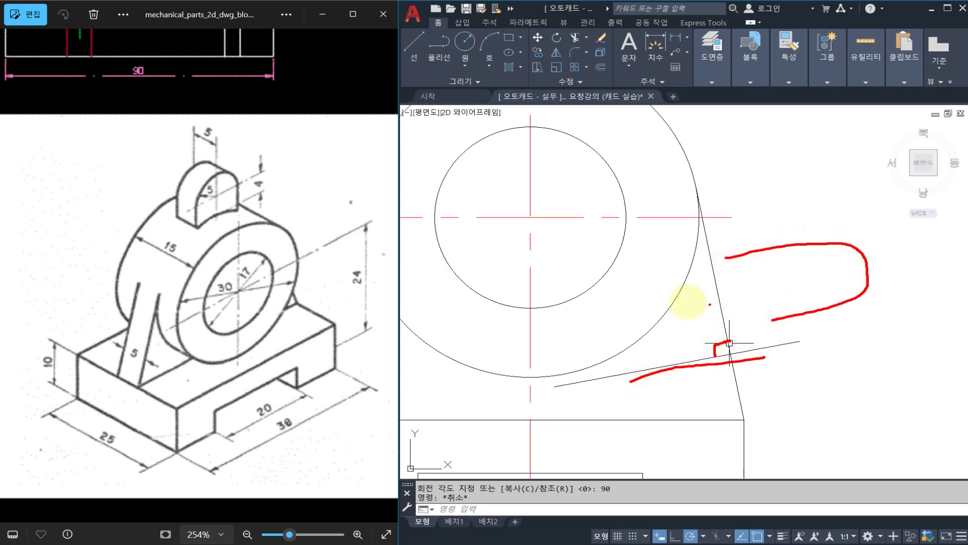
pyautogui.moveTo(683, 301); pyautogui.dragTo(902, 260)
pyautogui.moveTo(774, 318)
pyautogui.mouseDown()
pyautogui.moveTo(860, 309)
pyautogui.moveTo(813, 237)
pyautogui.moveTo(831, 302)
pyautogui.mouseUp()
pyautogui.moveTo(742, 359)
pyautogui.mouseDown()
pyautogui.moveTo(683, 328)
pyautogui.moveTo(704, 385)
pyautogui.moveTo(670, 344)
pyautogui.mouseUp()
pyautogui.moveTo(179, 367)
pyautogui.mouseDown()
pyautogui.moveTo(120, 377)
pyautogui.moveTo(152, 328)
pyautogui.mouseUp()
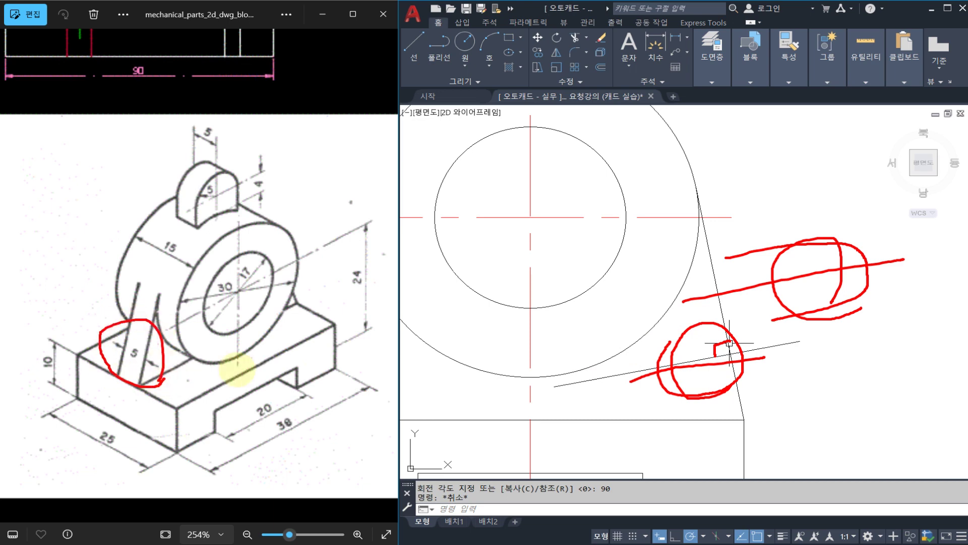
pyautogui.press('Escape')
pyautogui.press('Escape')
# - Offset the rotated line by 5/2 to both its upper and lower sides
pyautogui.write('o')
pyautogui.press('Return')
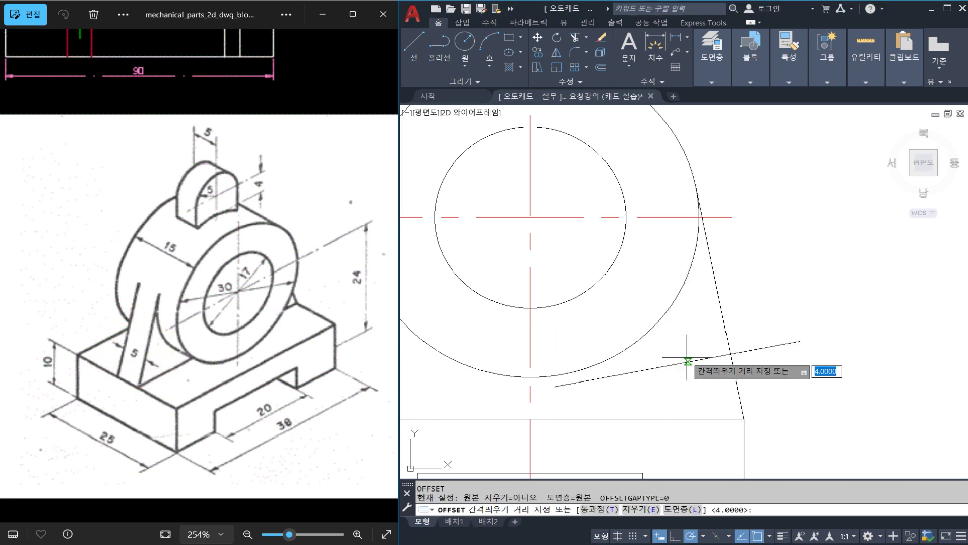
pyautogui.write('5/2')
pyautogui.press('Return')
pyautogui.click(687, 362)
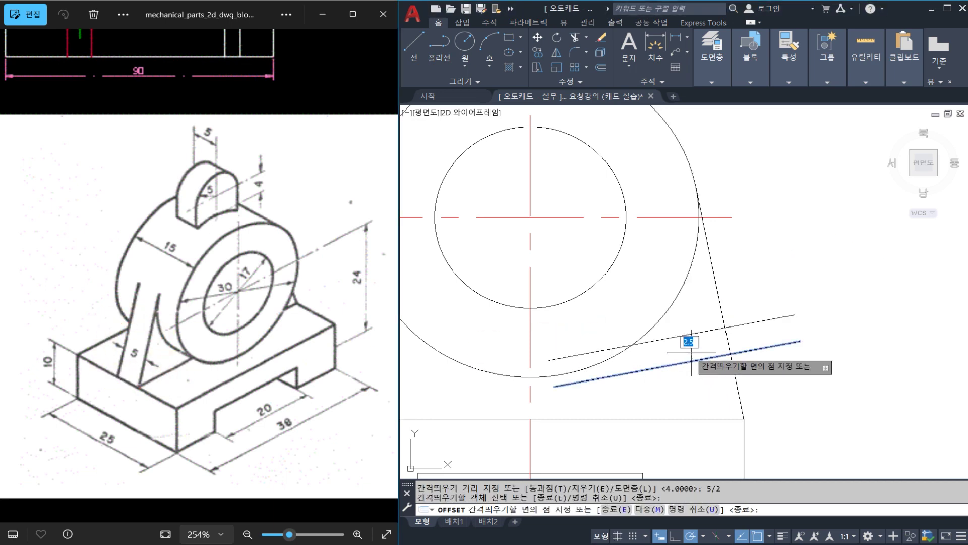
pyautogui.click(687, 339)
pyautogui.click(690, 361)
pyautogui.click(702, 380)
pyautogui.press('Escape')
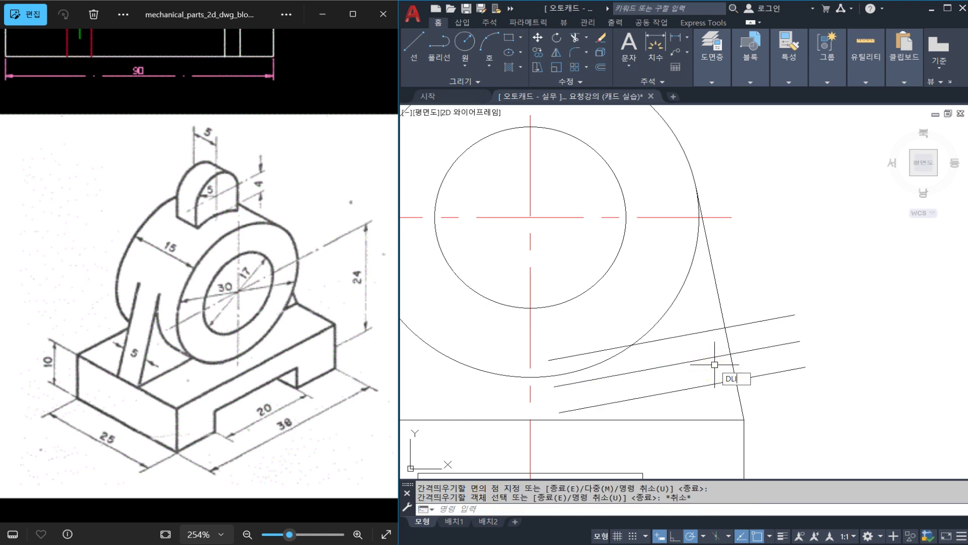
# - Check the distance between the two outer offset lines with an aligned dimension and erase that dimension
pyautogui.press('Escape')
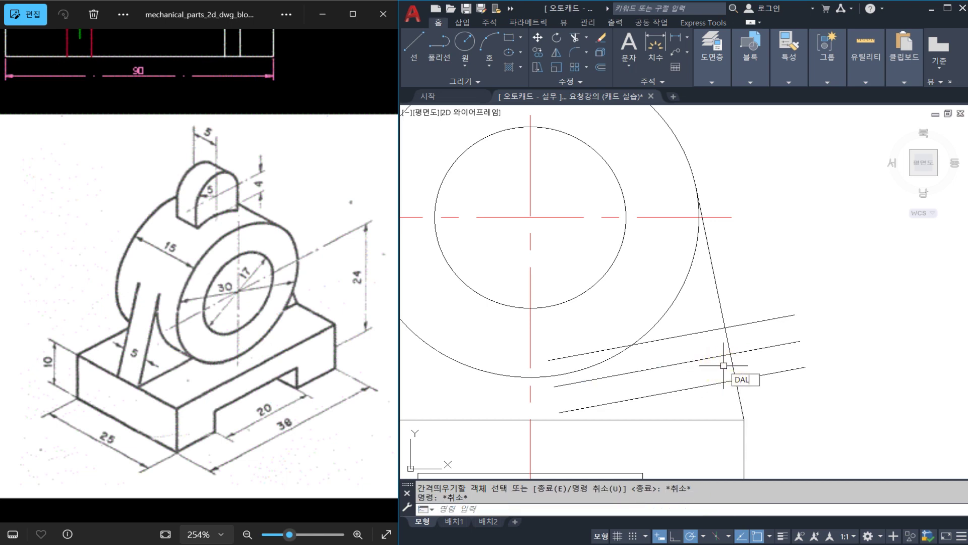
pyautogui.press('Return')
pyautogui.click(735, 381)
pyautogui.click(725, 329)
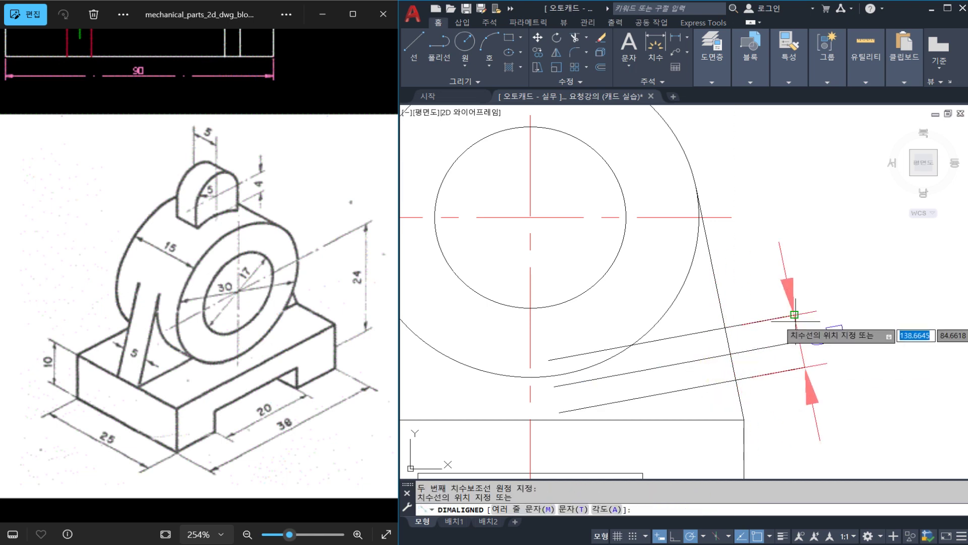
pyautogui.scroll(-4, 801, 320)
pyautogui.click(825, 323)
pyautogui.press('Escape')
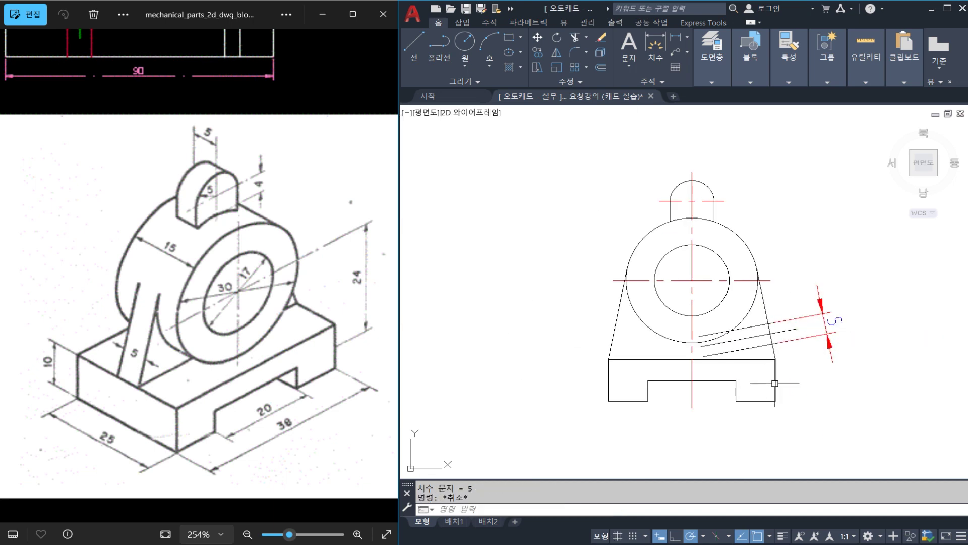
pyautogui.click(823, 305)
pyautogui.write('E')
pyautogui.press('Return')
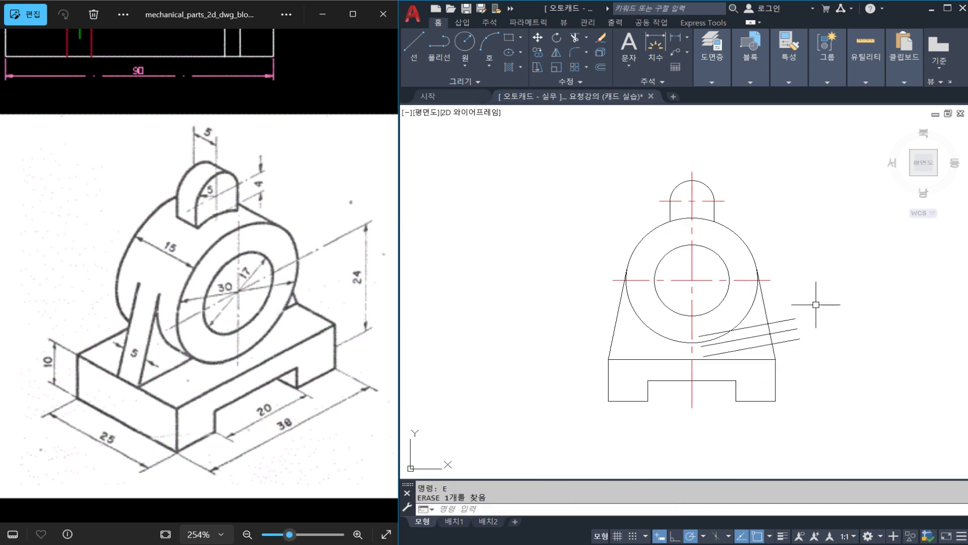
# - Trim the upper and lower offset lines where they extend outside the right slanted rib line
pyautogui.scroll(4, 773, 330)
pyautogui.press('Return')
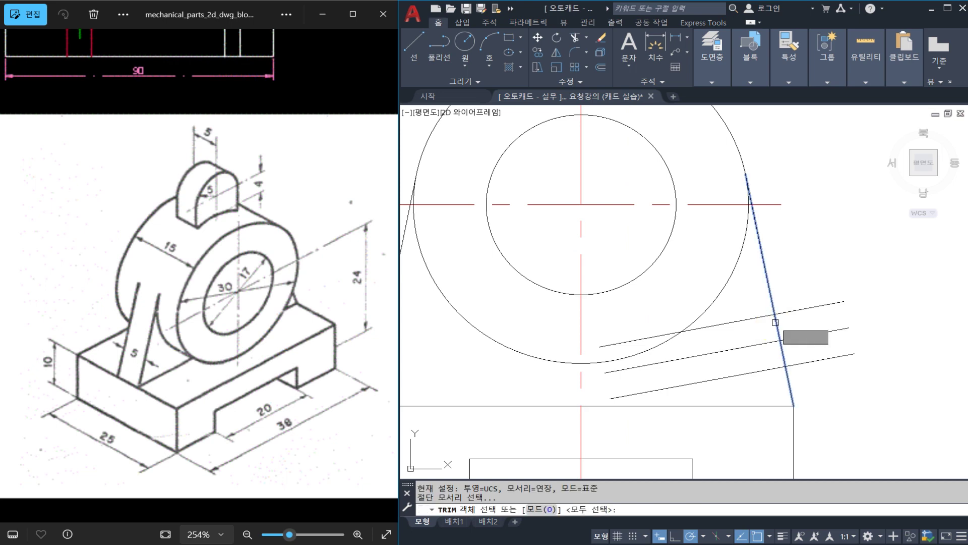
pyautogui.click(802, 309)
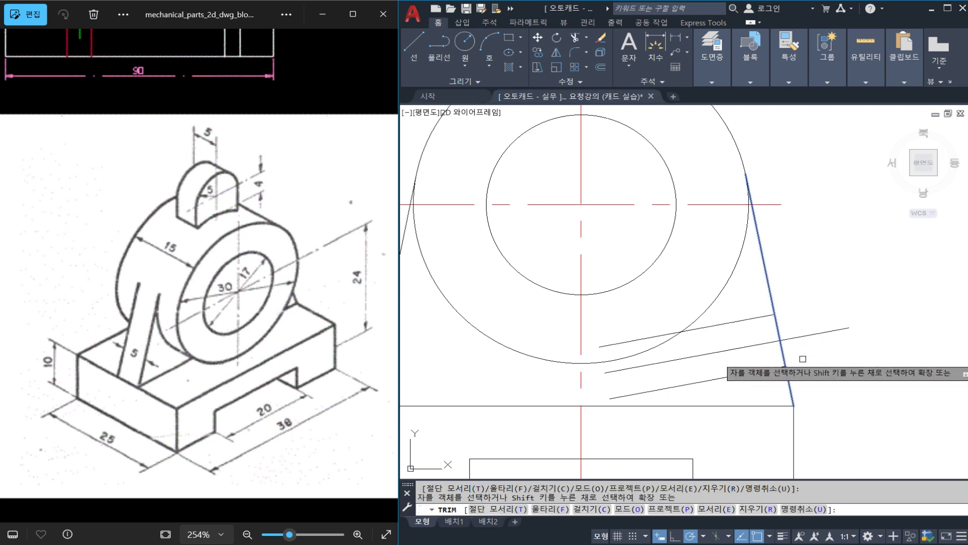
pyautogui.press('Escape')
# - Copy the right slanted rib line about 6 mm inward so that it crosses all three parallel lines
pyautogui.moveTo(760, 357); pyautogui.dragTo(766, 322, button='middle')
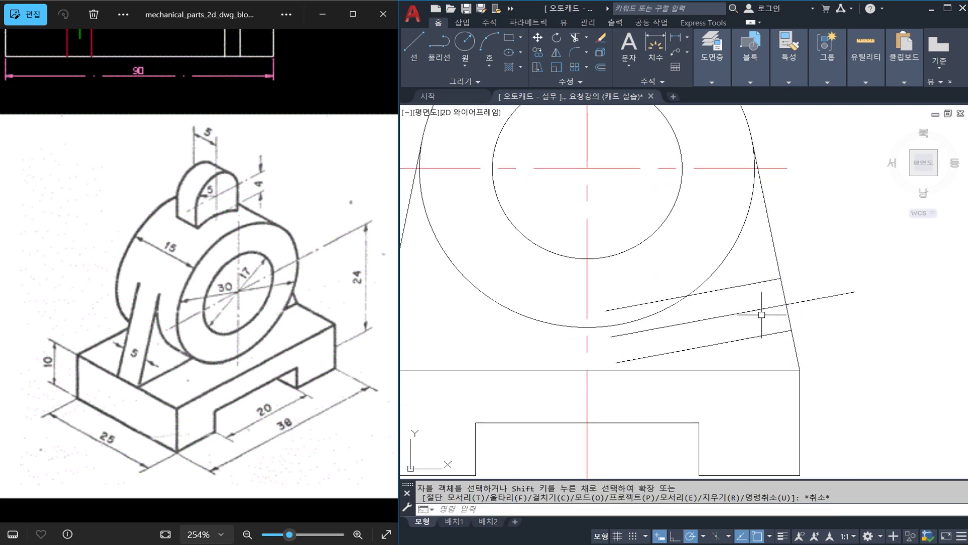
pyautogui.write('c')
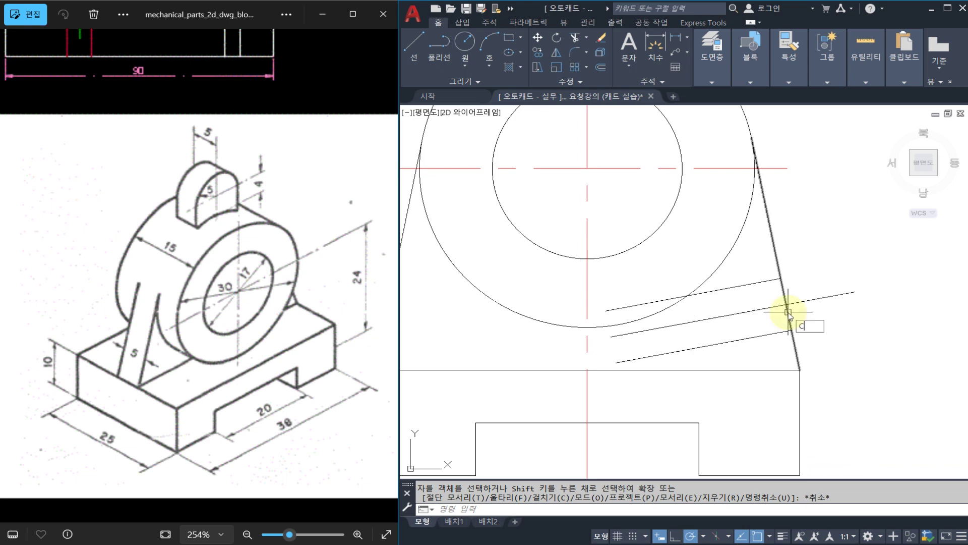
pyautogui.write('o')
pyautogui.press('Return')
pyautogui.click(788, 312)
pyautogui.press('Return')
pyautogui.click(879, 343)
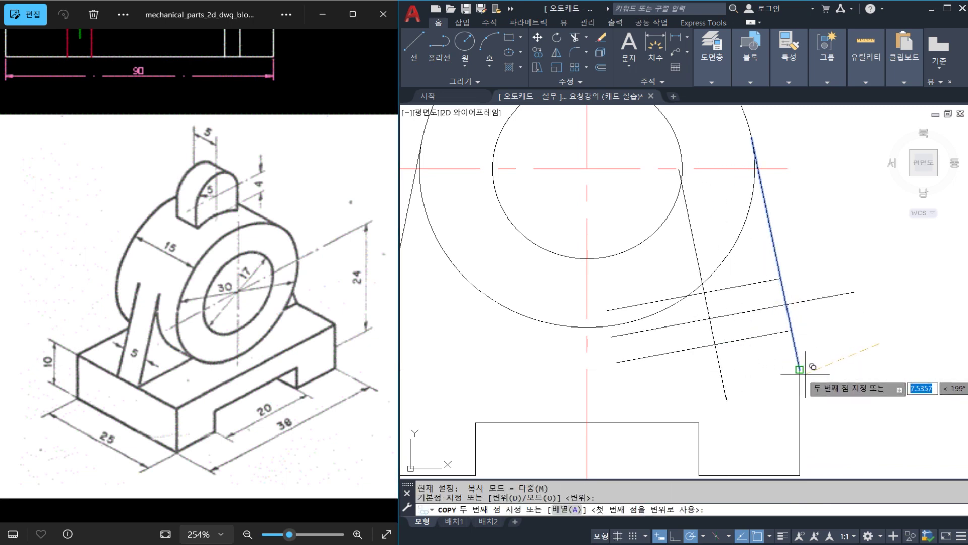
pyautogui.click(799, 369)
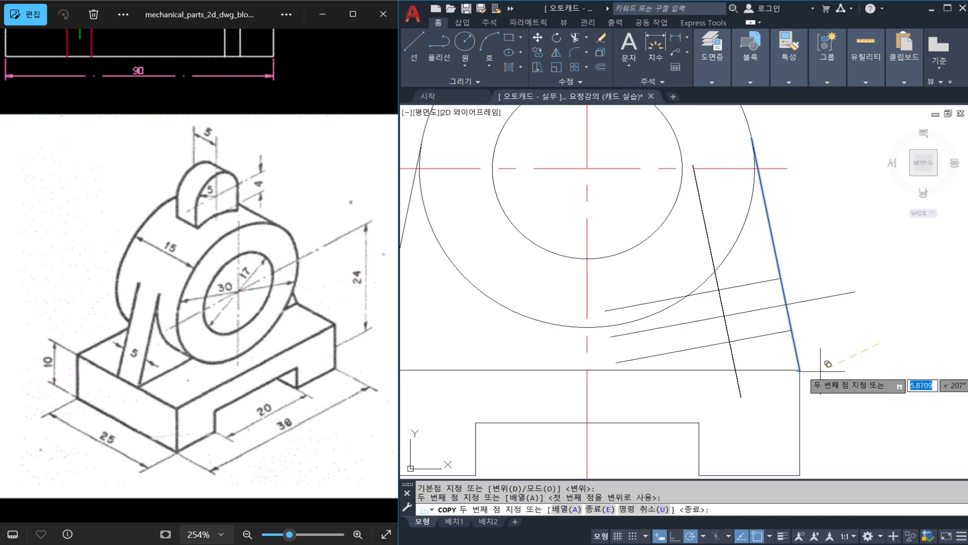
pyautogui.press('Return')
pyautogui.press('Return')
pyautogui.press('Escape')
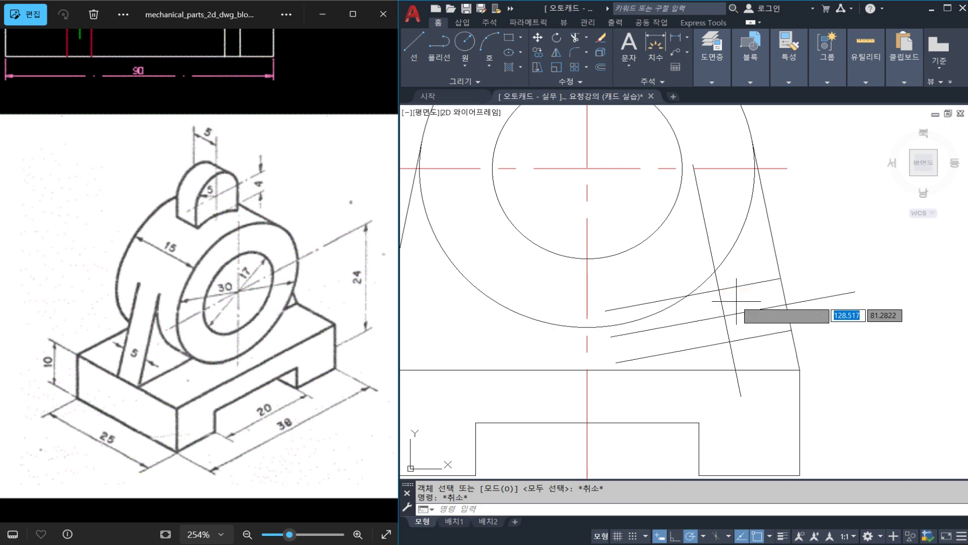
# - Hatch the two cells between the slanted lines and the offset lines with a diagonal line pattern at scale 0.25
pyautogui.press('Return')
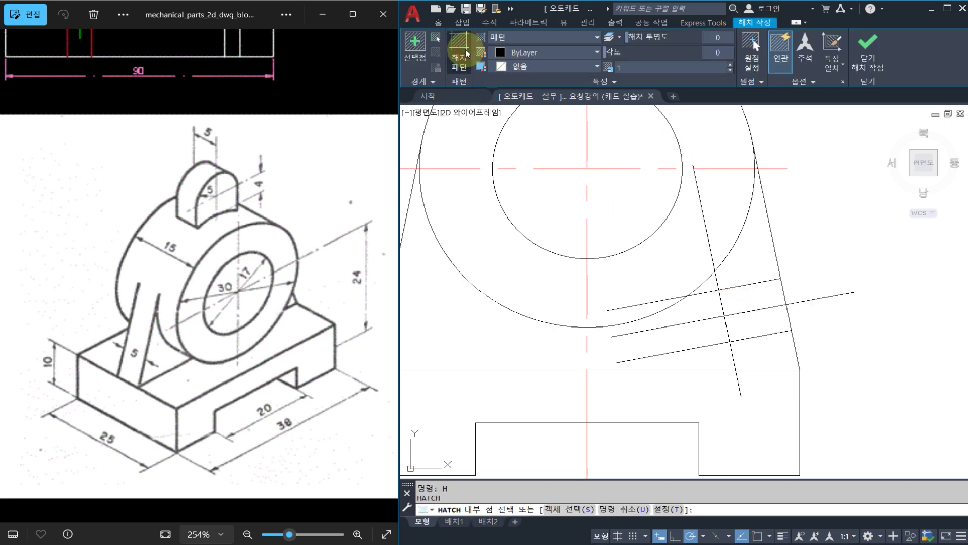
pyautogui.click(467, 56)
pyautogui.click(561, 86)
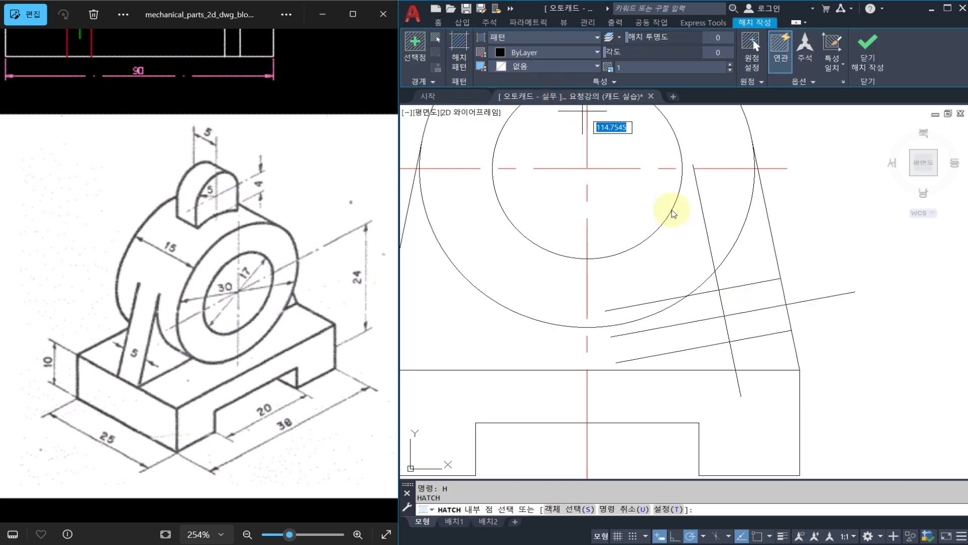
pyautogui.click(751, 298)
pyautogui.click(756, 323)
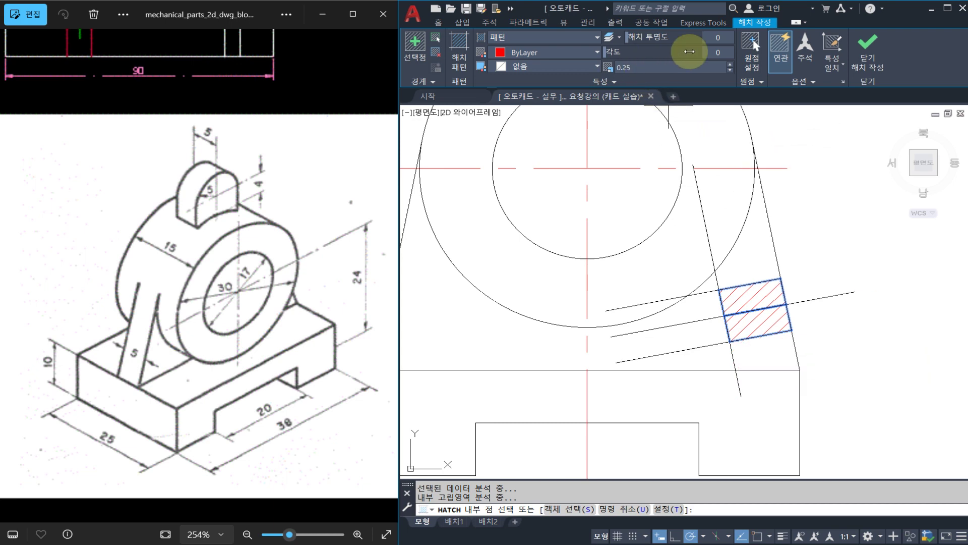
# - Set the rib section's hatch angle to 30 and finish the hatch
pyautogui.moveTo(689, 51); pyautogui.dragTo(719, 51)
pyautogui.write('45')
pyautogui.press('Return')
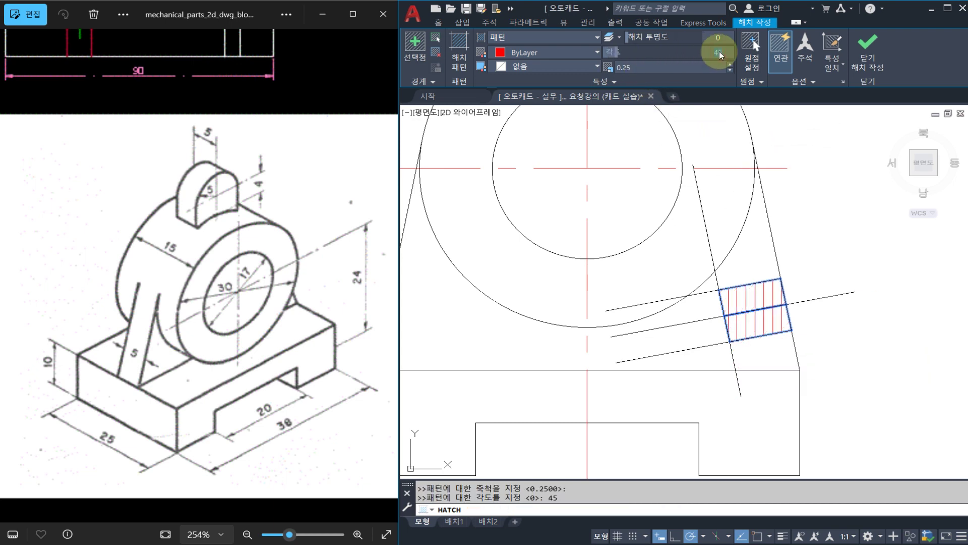
pyautogui.write('30')
pyautogui.press('Return')
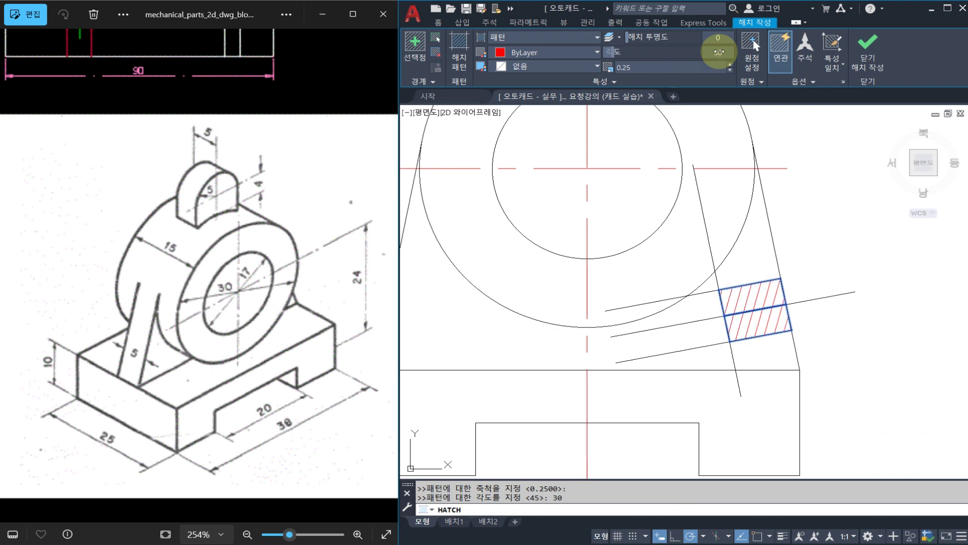
pyautogui.click(871, 56)
# - Trim the two outer parallel lines back to the copied slanted line and erase that slanted line
pyautogui.click(717, 280)
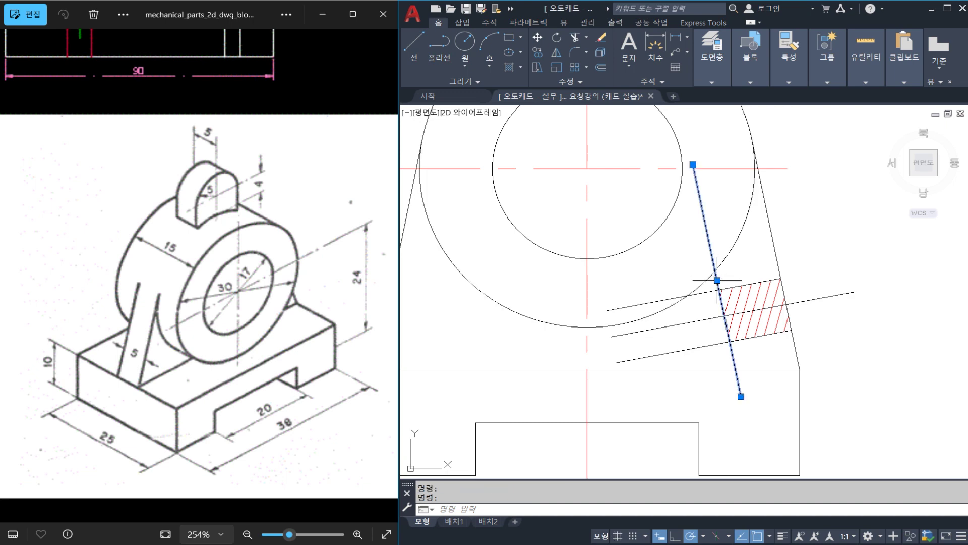
pyautogui.write('tr')
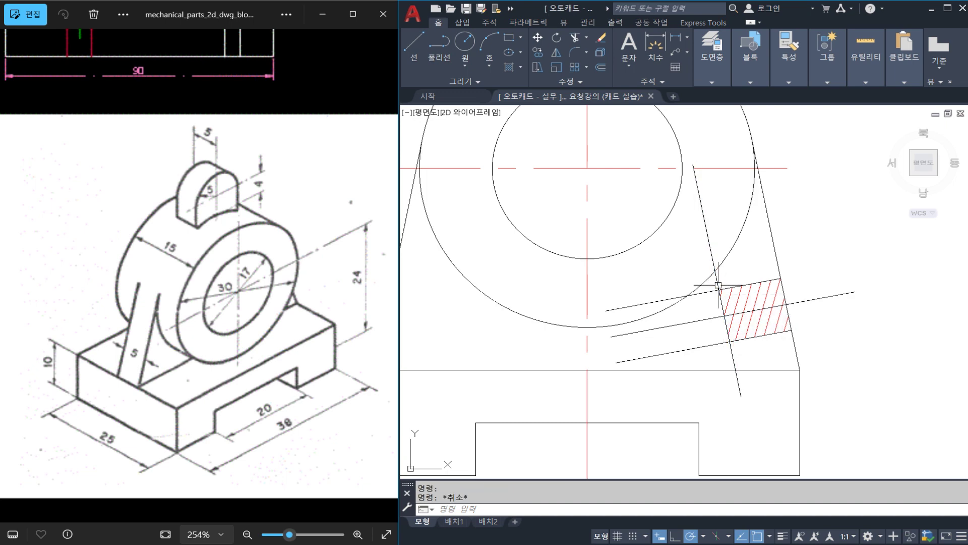
pyautogui.press('Return')
pyautogui.click(711, 292)
pyautogui.click(706, 347)
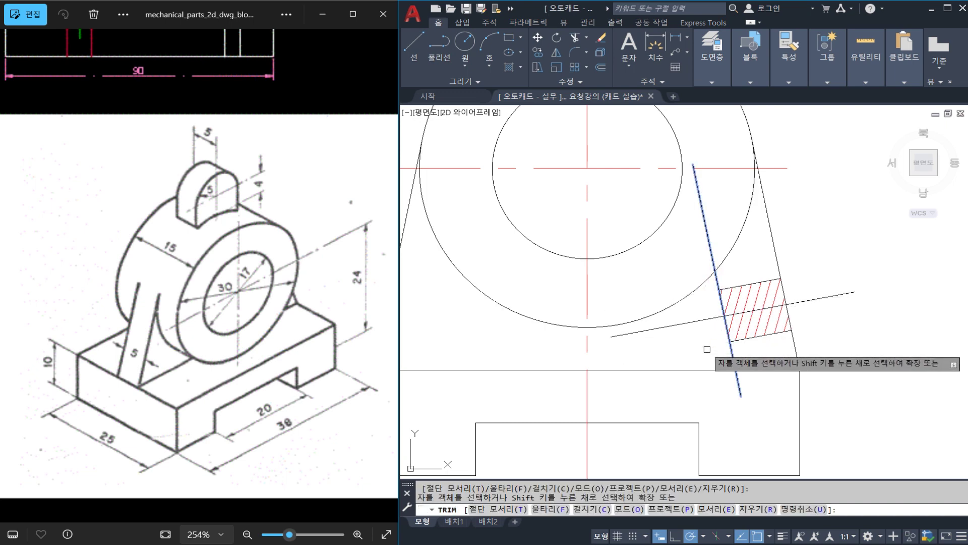
pyautogui.press('Escape')
pyautogui.click(732, 358)
pyautogui.press('Return')
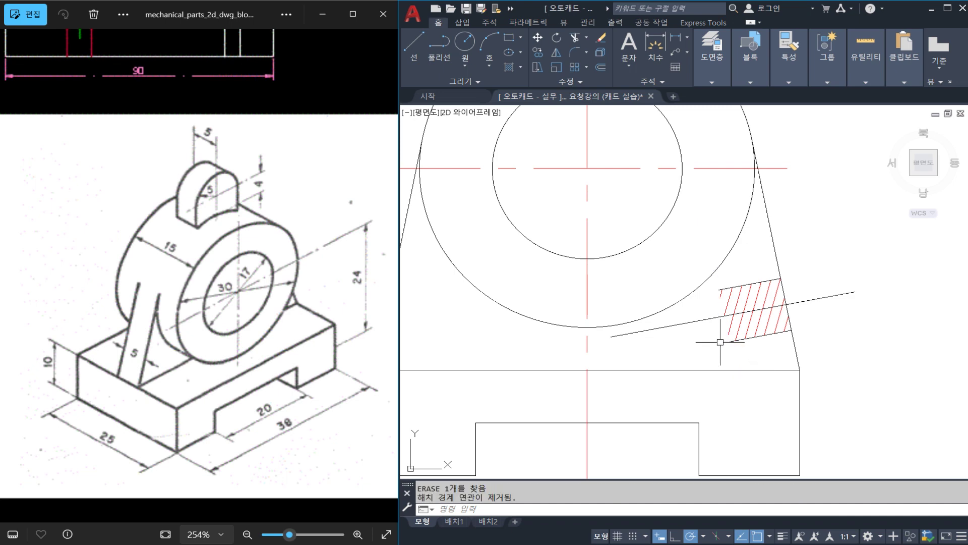
# - Break off both ends of the middle parallel line so it extends only slightly beyond the hatched rib section
pyautogui.write('br')
pyautogui.press('Return')
pyautogui.click(703, 320)
pyautogui.click(601, 347)
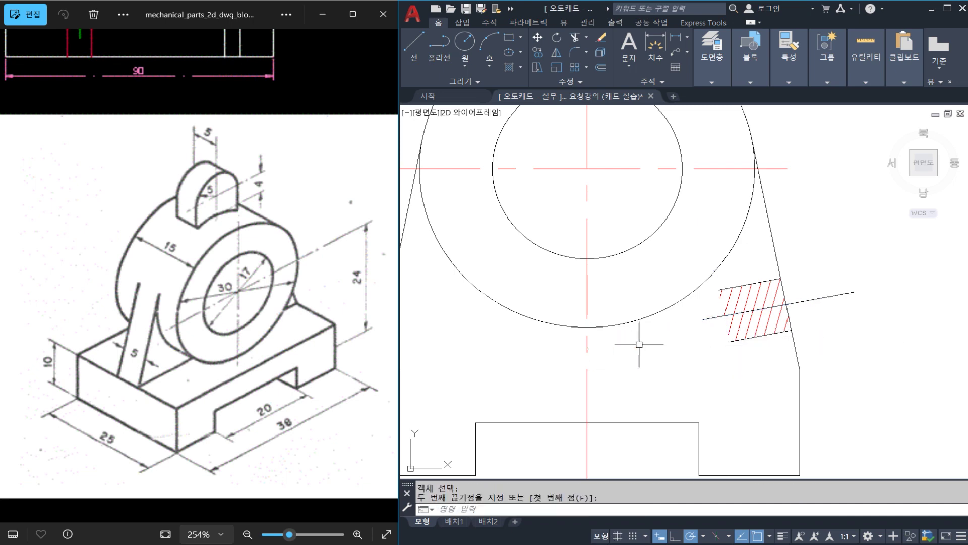
pyautogui.press('Return')
pyautogui.click(808, 300)
pyautogui.click(878, 297)
pyautogui.press('Escape')
# - Move the two outer edge lines of the hatched rib section to the 가는실선 layer
pyautogui.scroll(4, 756, 281)
pyautogui.click(757, 272)
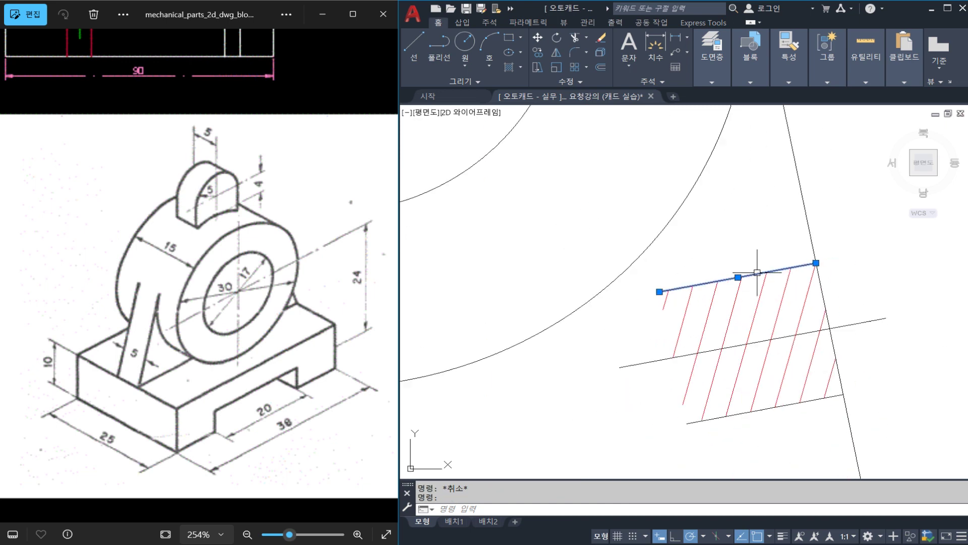
pyautogui.scroll(-2, 757, 272)
pyautogui.click(711, 51)
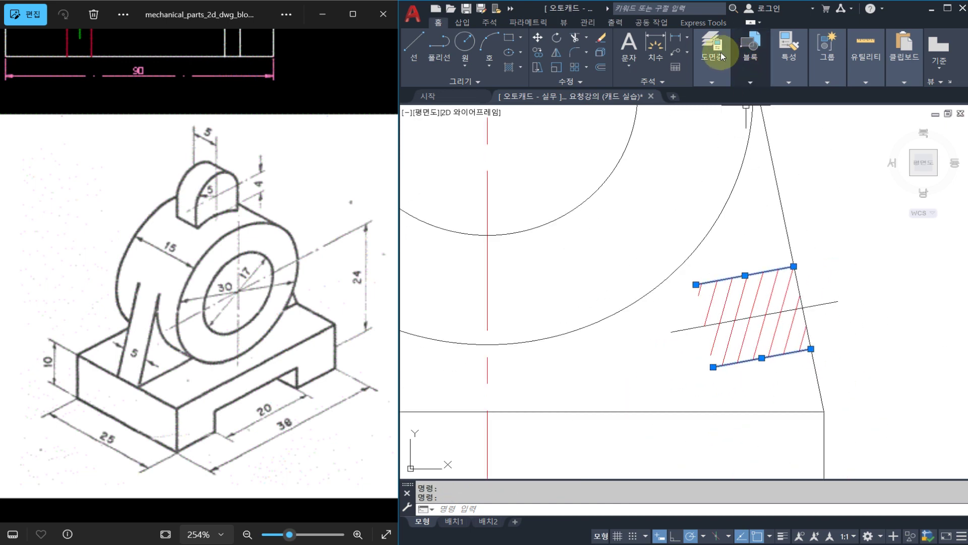
pyautogui.click(781, 97)
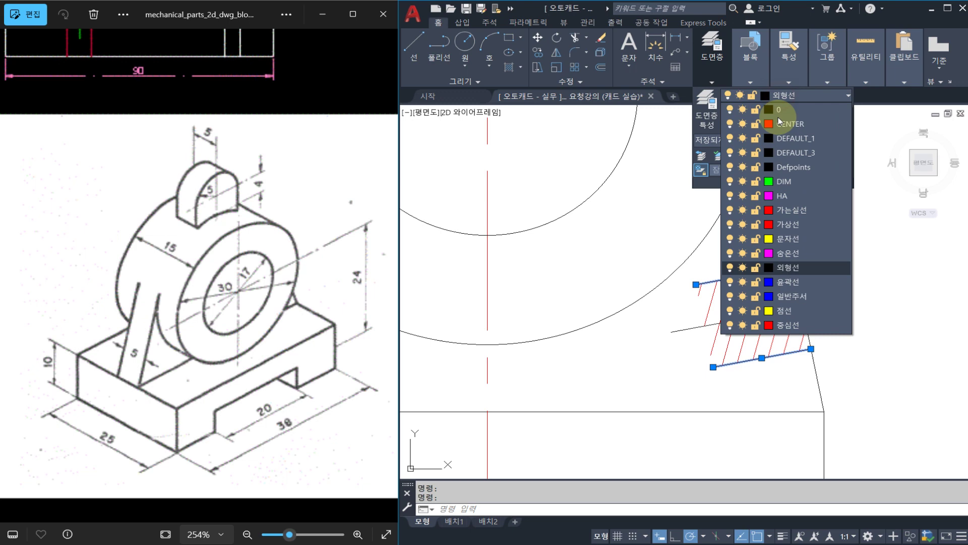
pyautogui.click(792, 211)
pyautogui.press('Escape')
pyautogui.press('Escape')
pyautogui.scroll(-6, 832, 322)
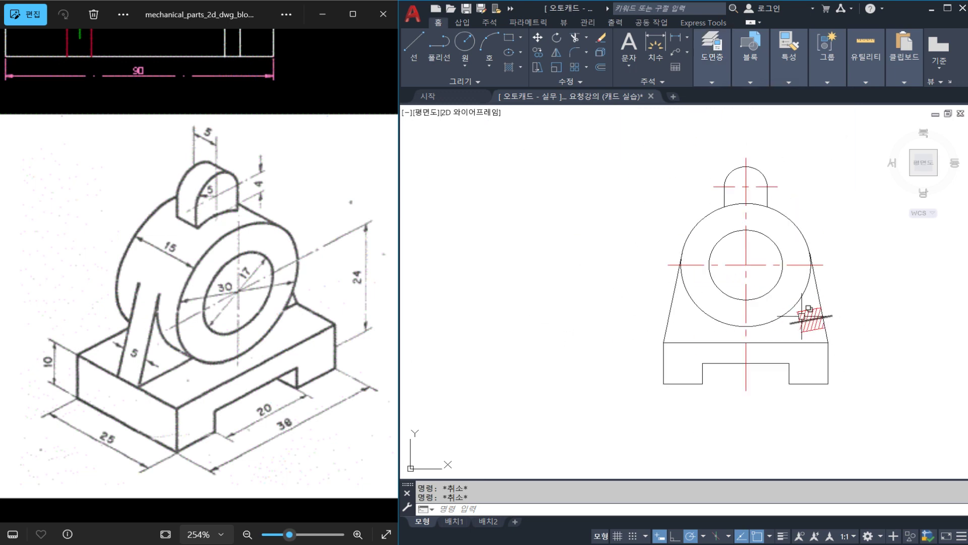
# - Match the middle line of the hatched rib section to the properties of the vertical centre line
pyautogui.write('MA')
pyautogui.press('Return')
pyautogui.click(746, 280)
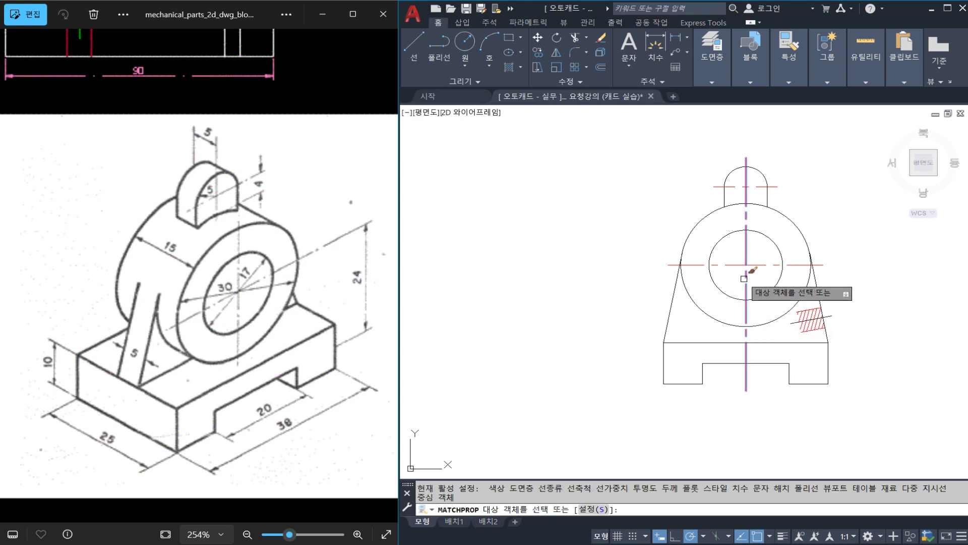
pyautogui.scroll(4, 829, 316)
pyautogui.press('Escape')
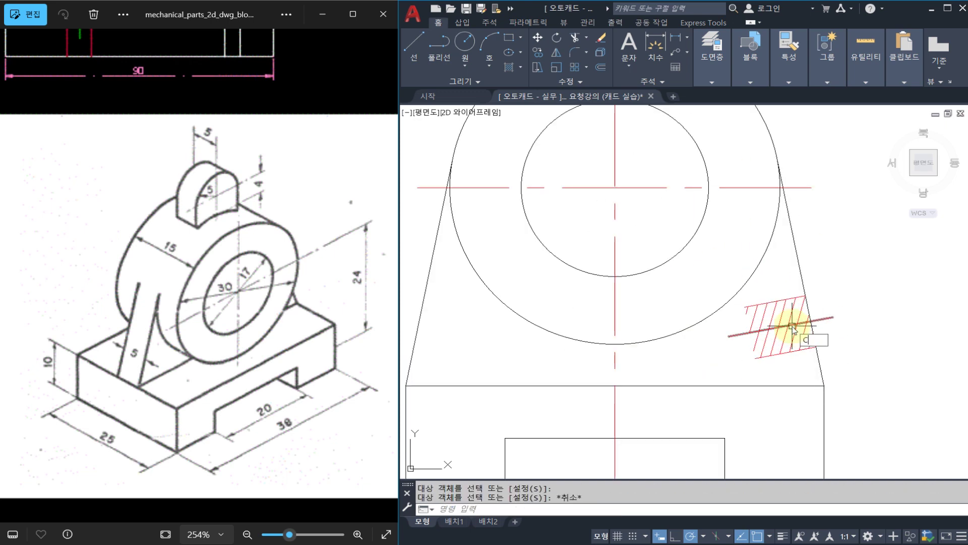
# - Set the linetype scale of the rib section's centre line to 0.5 and save the drawing
pyautogui.write('ch')
pyautogui.press('Return')
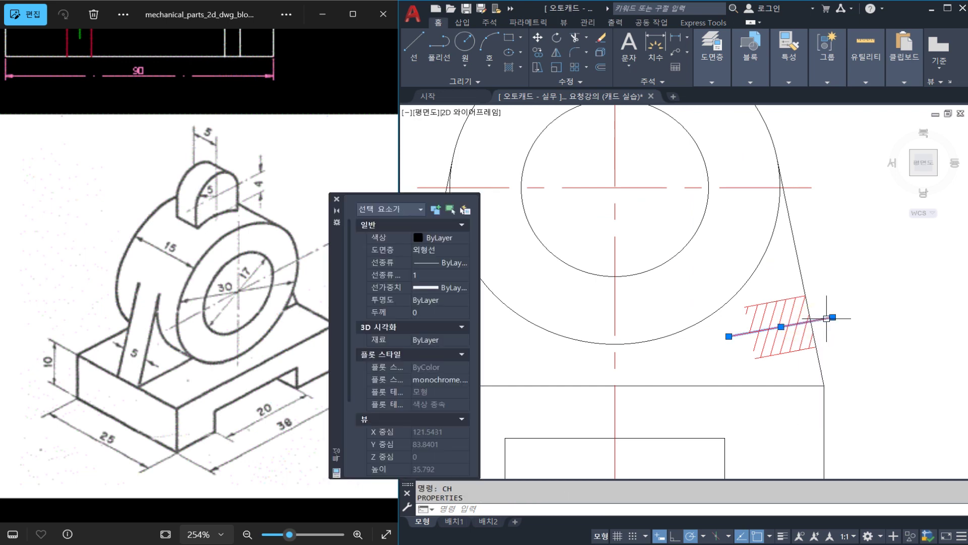
pyautogui.click(426, 275)
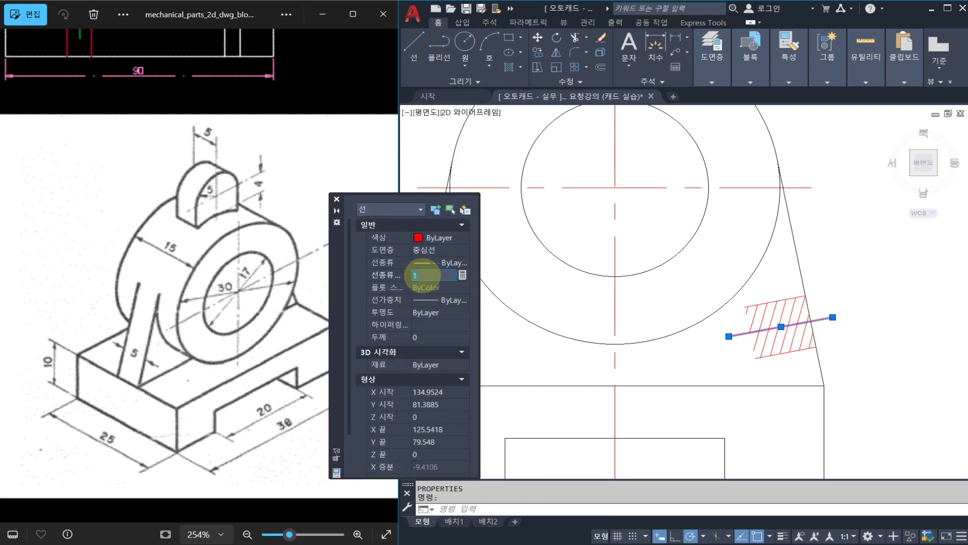
pyautogui.write('0.')
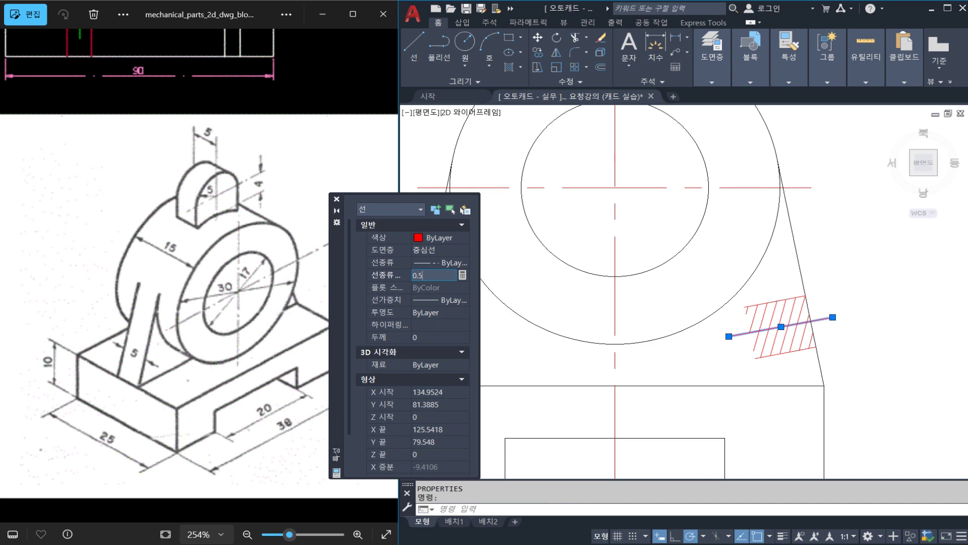
pyautogui.write('5')
pyautogui.press('Return')
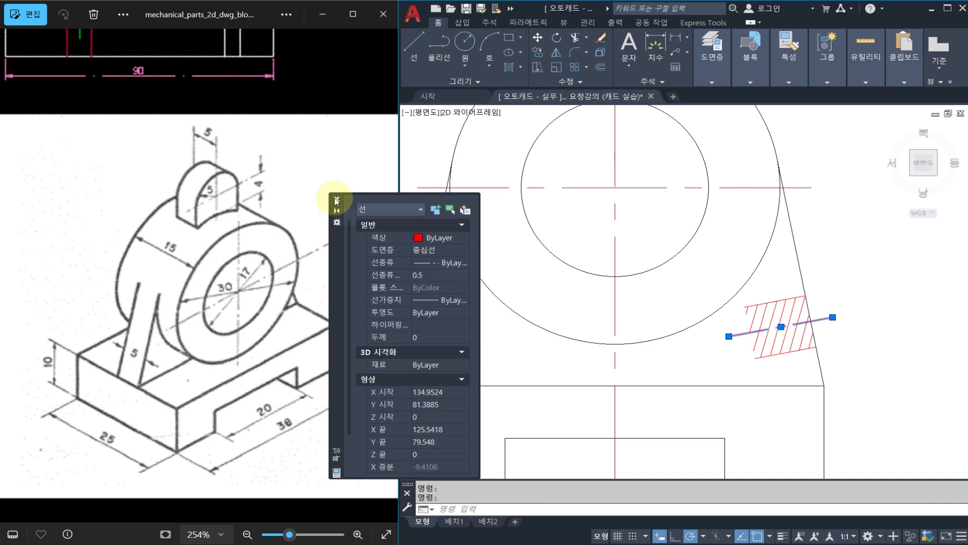
pyautogui.click(337, 201)
pyautogui.press('Escape')
pyautogui.press('Escape')
pyautogui.scroll(-5, 696, 272)
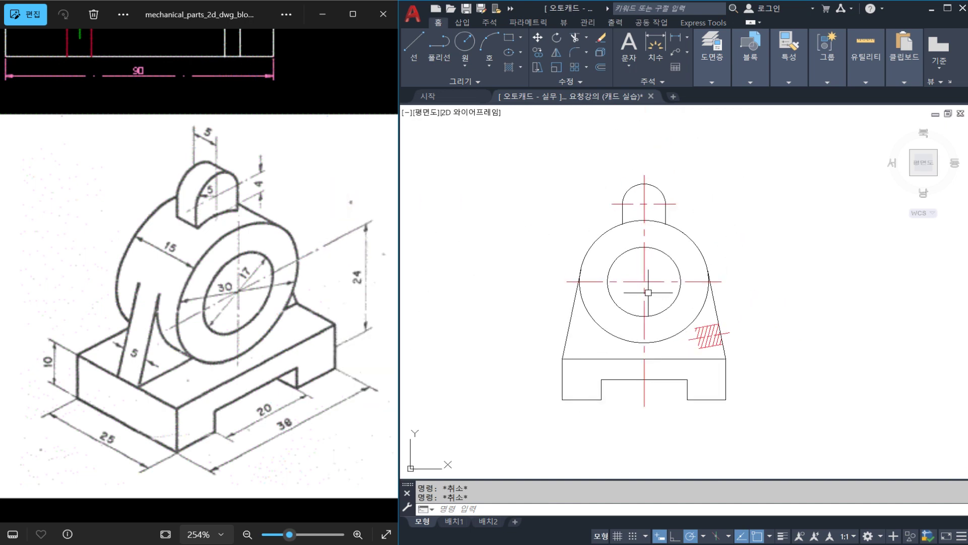
pyautogui.hotkey('ctrl', 's')
pyautogui.scroll(2, 698, 317)
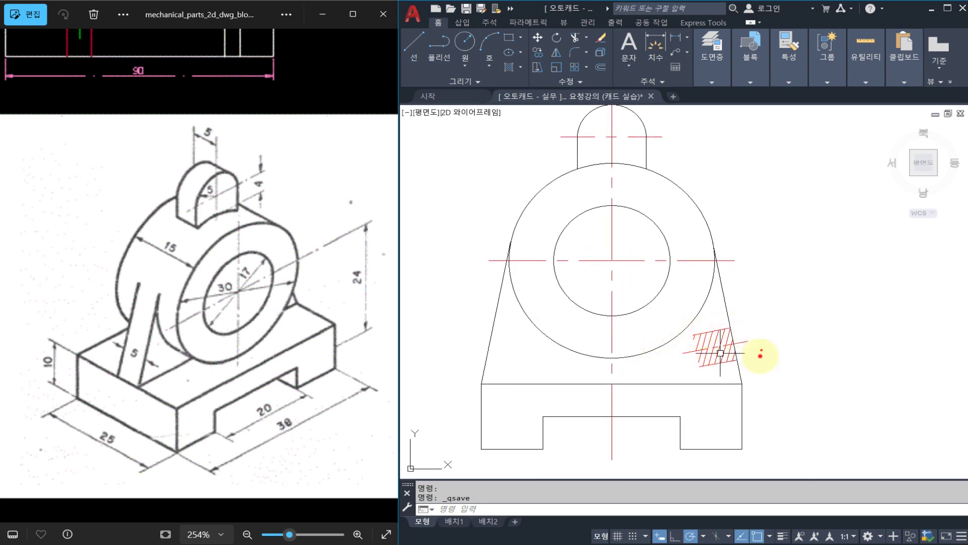
pyautogui.moveTo(761, 356)
pyautogui.mouseDown()
pyautogui.moveTo(697, 315)
pyautogui.moveTo(764, 333)
pyautogui.moveTo(794, 316)
pyautogui.moveTo(791, 355)
pyautogui.mouseUp()
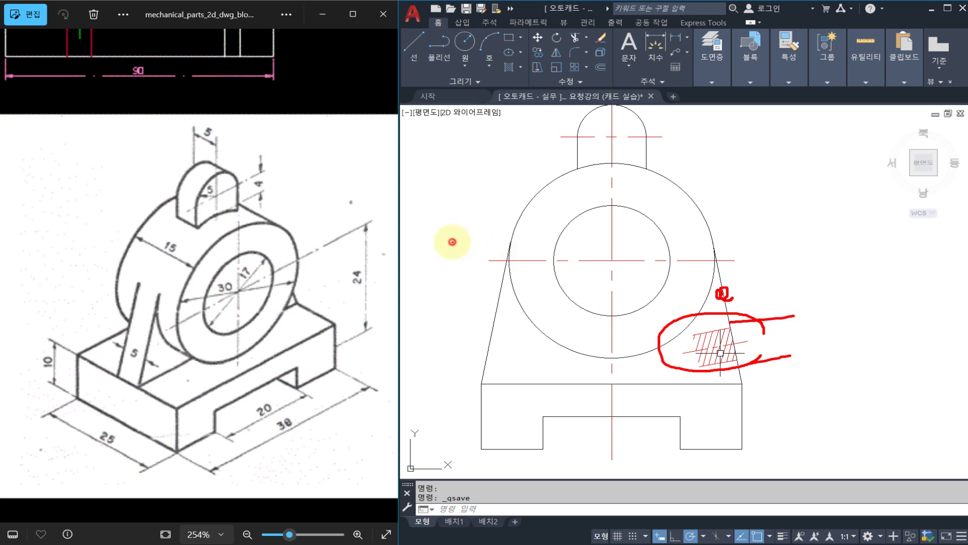
pyautogui.moveTo(452, 242); pyautogui.dragTo(484, 232)
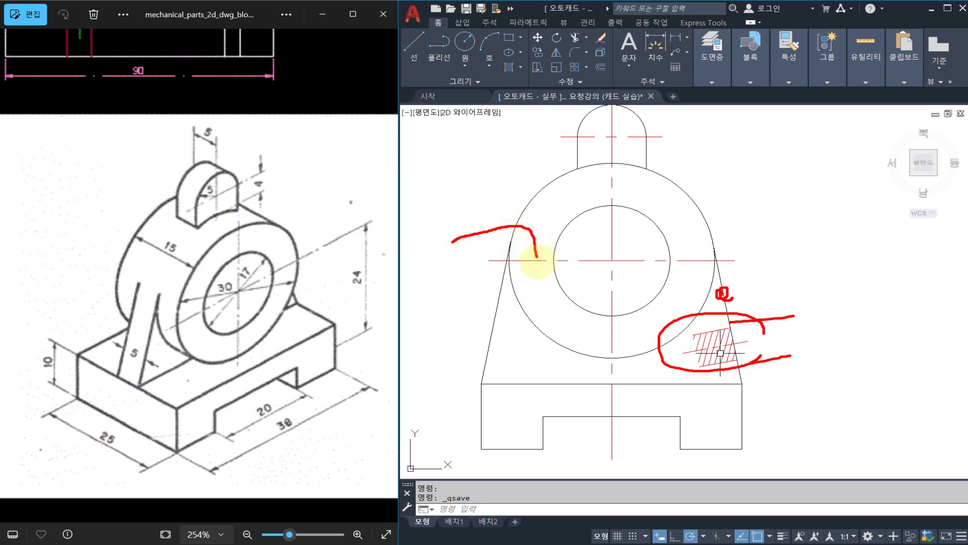
pyautogui.moveTo(535, 276); pyautogui.dragTo(475, 302)
pyautogui.moveTo(533, 244); pyautogui.dragTo(545, 221)
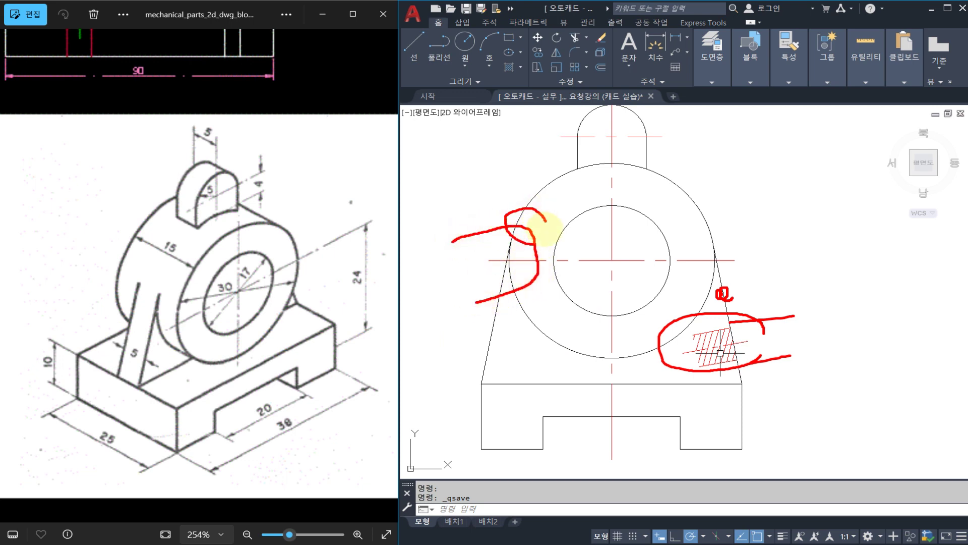
pyautogui.moveTo(551, 277); pyautogui.dragTo(551, 291)
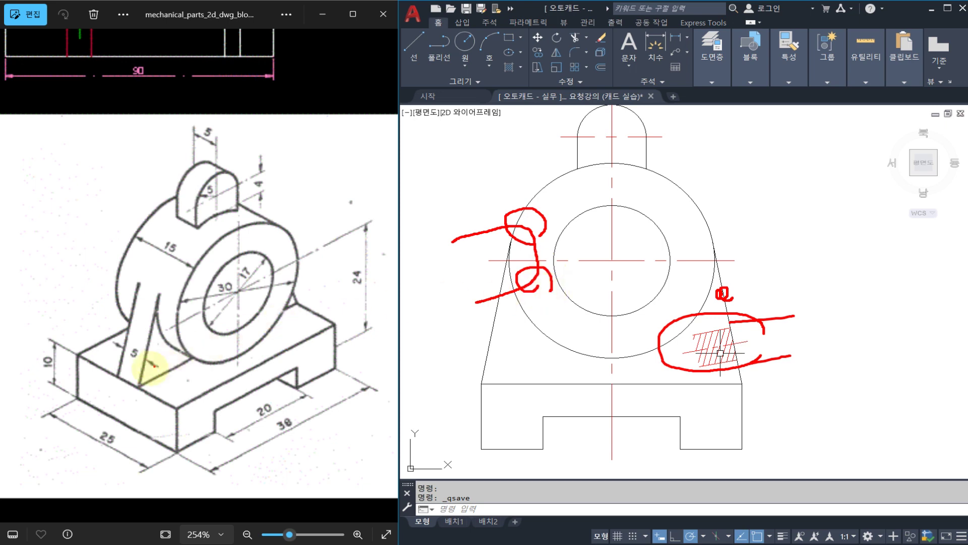
pyautogui.moveTo(139, 364); pyautogui.dragTo(156, 365)
pyautogui.moveTo(120, 326); pyautogui.dragTo(138, 332)
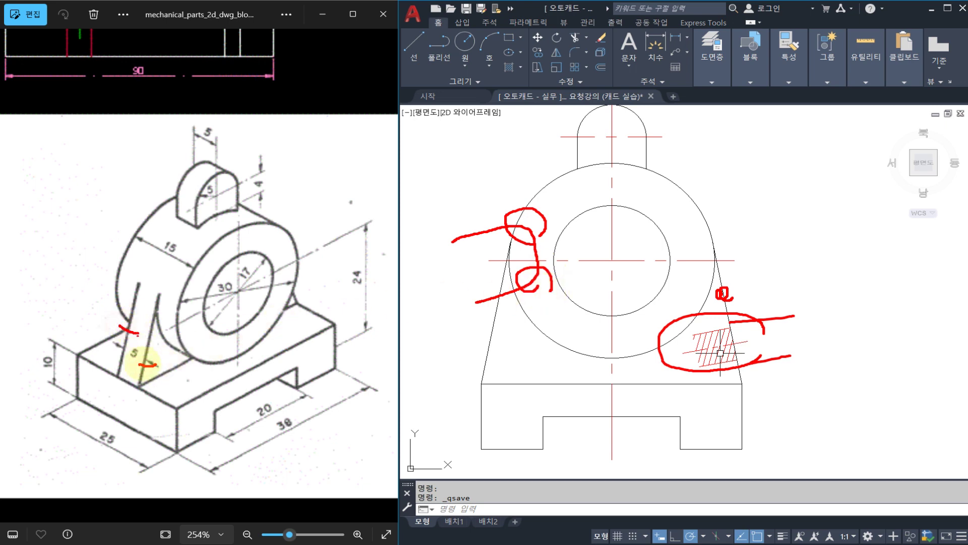
pyautogui.moveTo(149, 377)
pyautogui.mouseDown()
pyautogui.moveTo(142, 395)
pyautogui.moveTo(136, 389)
pyautogui.mouseUp()
pyautogui.moveTo(115, 353)
pyautogui.mouseDown()
pyautogui.moveTo(123, 351)
pyautogui.moveTo(116, 353)
pyautogui.mouseUp()
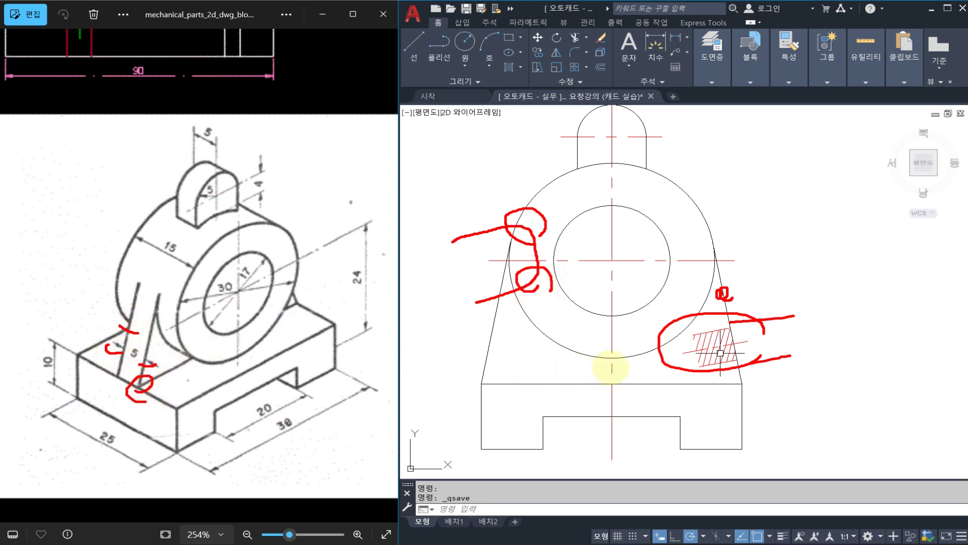
pyautogui.moveTo(710, 372); pyautogui.dragTo(739, 320)
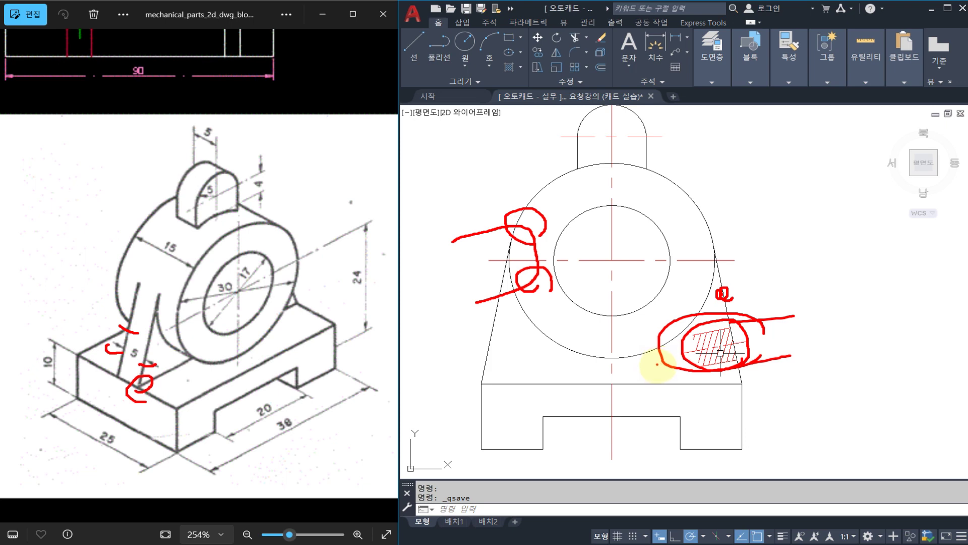
pyautogui.press('Escape')
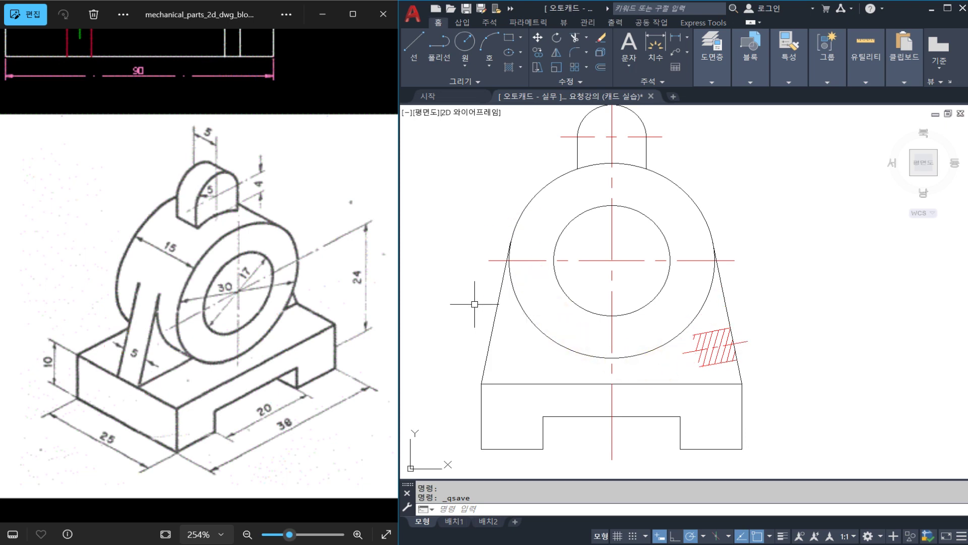
pyautogui.scroll(-2, 504, 304)
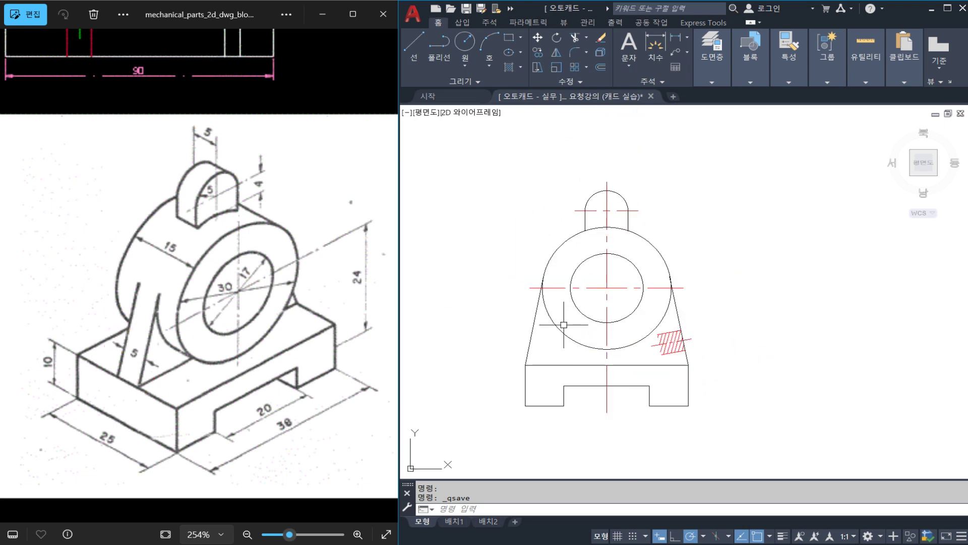
pyautogui.scroll(1, 566, 319)
pyautogui.scroll(-1, 674, 354)
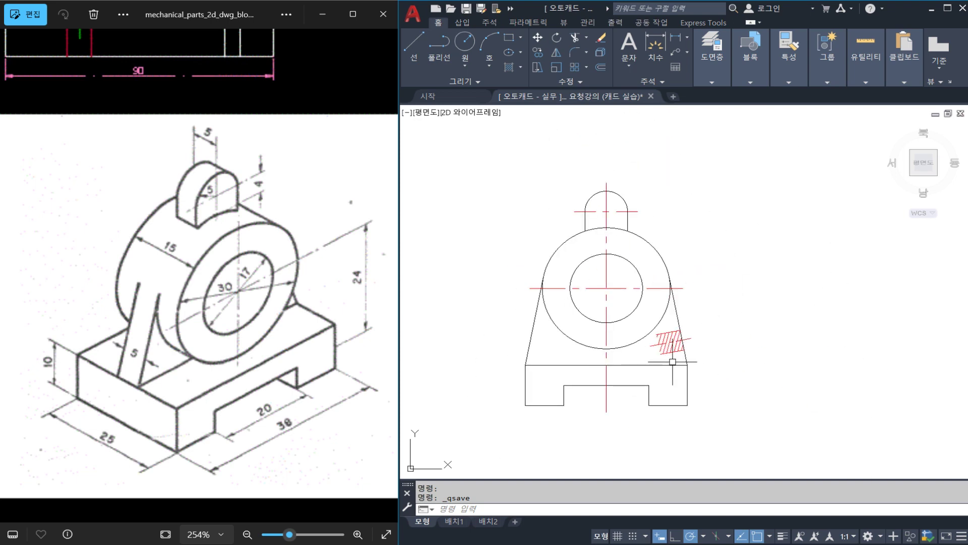
pyautogui.scroll(4, 677, 358)
pyautogui.click(687, 359)
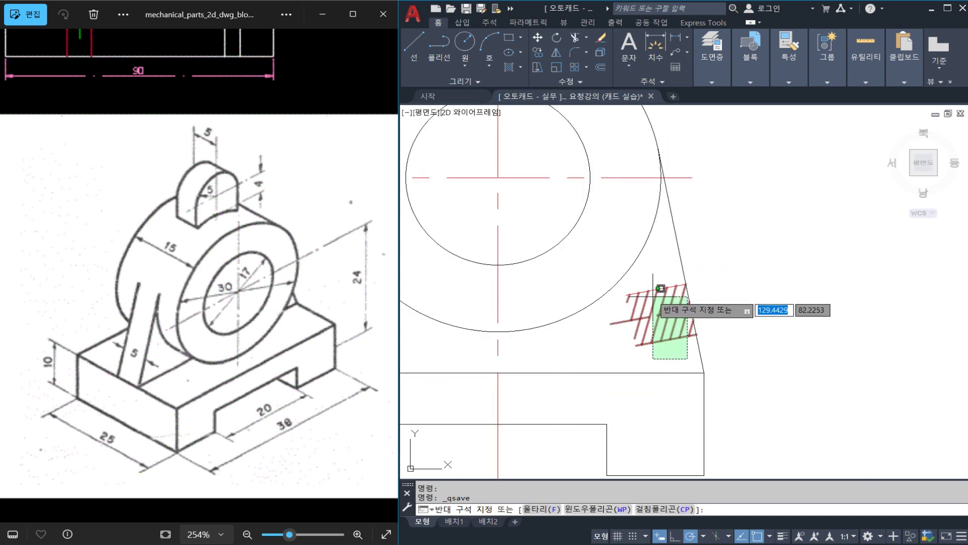
pyautogui.press('Escape')
pyautogui.scroll(-4, 653, 293)
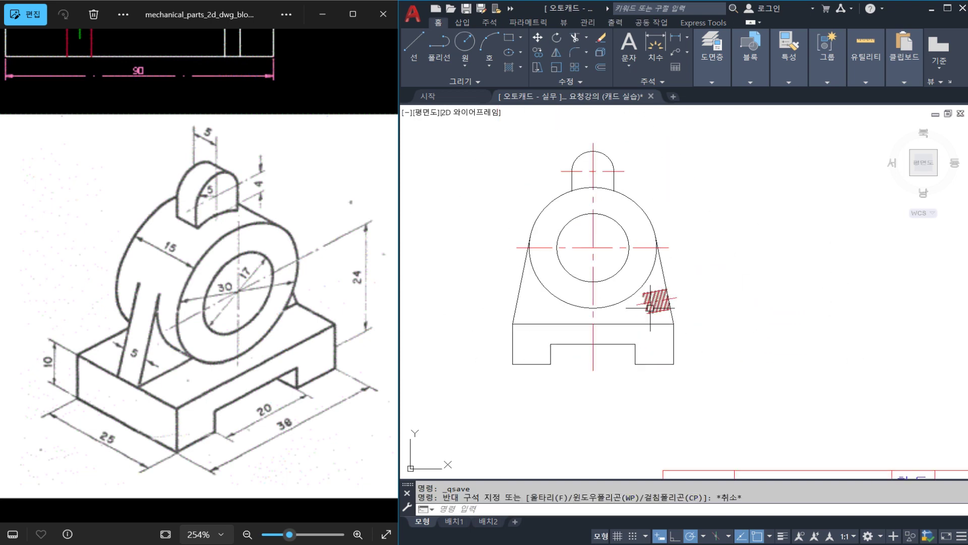
pyautogui.scroll(2, 642, 324)
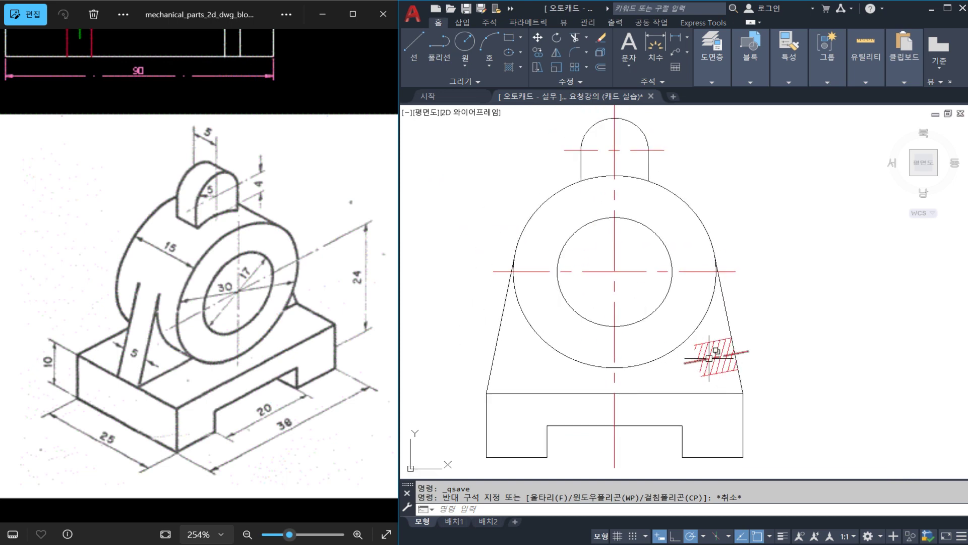
pyautogui.scroll(-3, 690, 287)
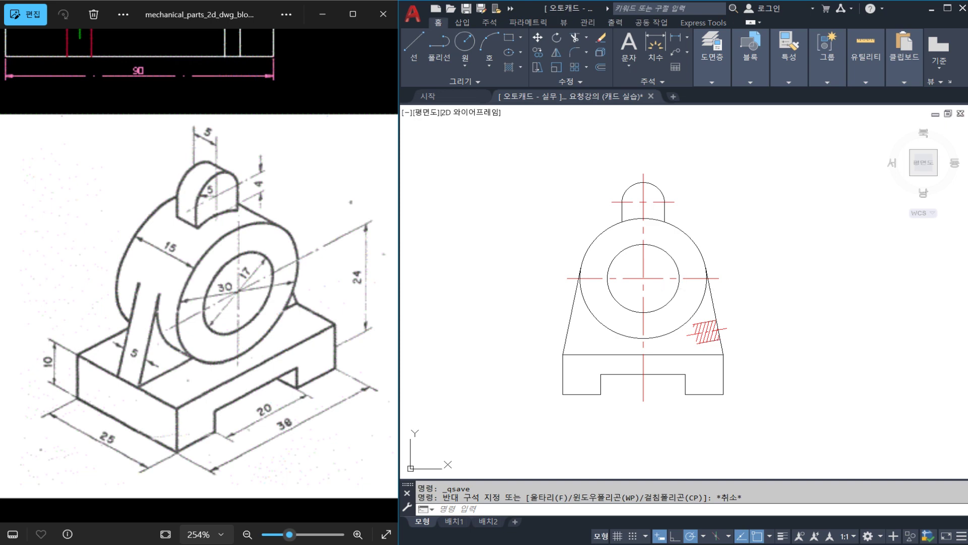
# - Save the drawing and add a linear dimension for the base slot's width, placed below the front view
pyautogui.hotkey('ctrl', 's')
pyautogui.moveTo(627, 338); pyautogui.dragTo(627, 319, button='middle')
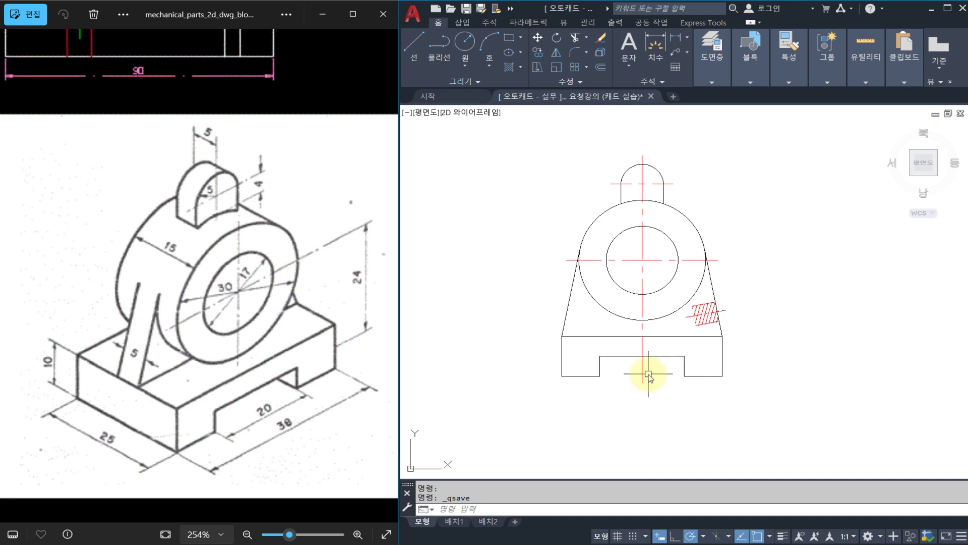
pyautogui.press('Return')
pyautogui.click(600, 376)
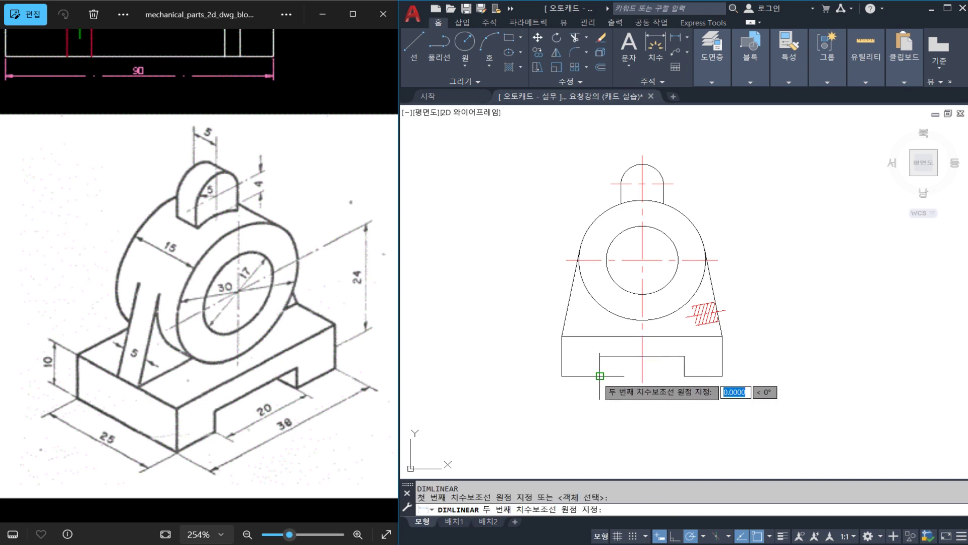
pyautogui.click(685, 376)
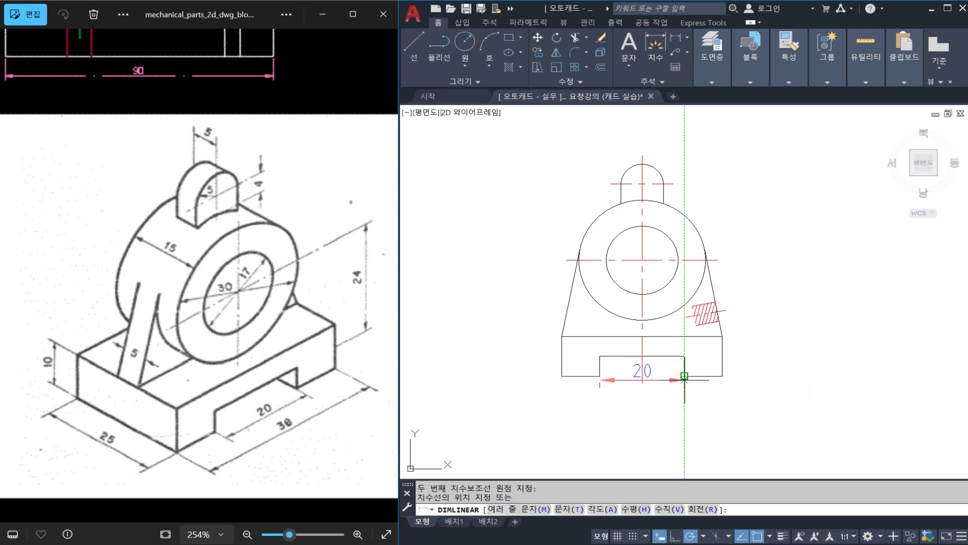
pyautogui.click(671, 410)
# - Add a linear dimension for the overall width of the base, placed below the slot width dimension
pyautogui.scroll(2, 640, 321)
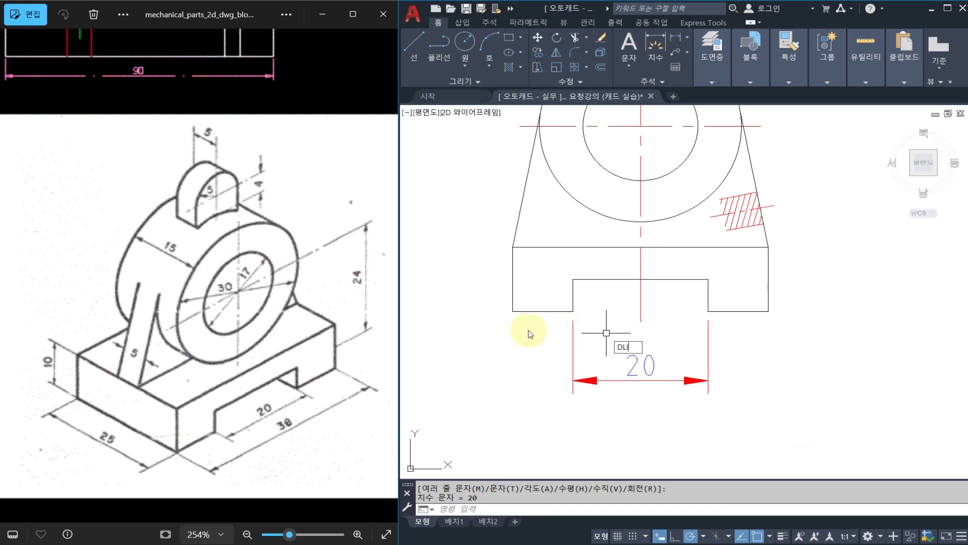
pyautogui.press('space')
pyautogui.click(512, 311)
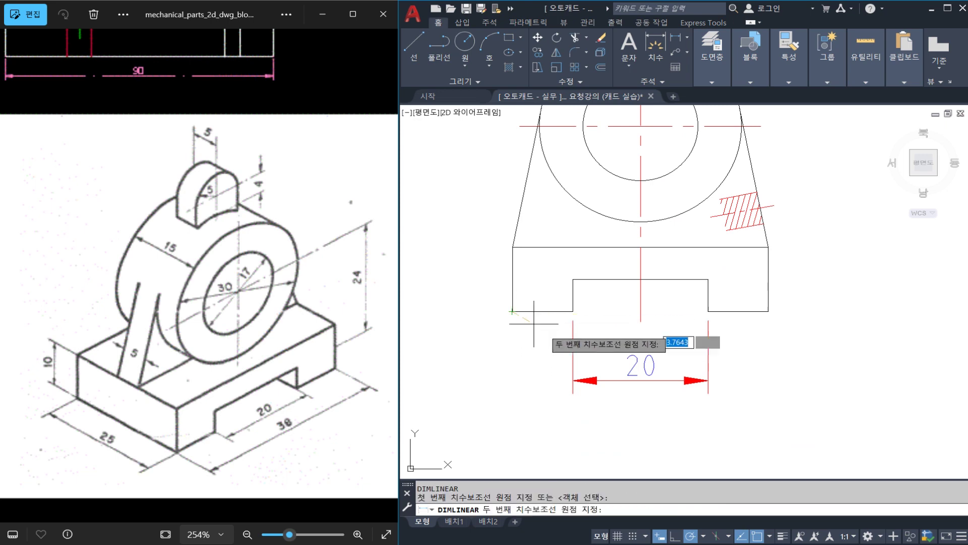
pyautogui.click(768, 311)
pyautogui.click(719, 422)
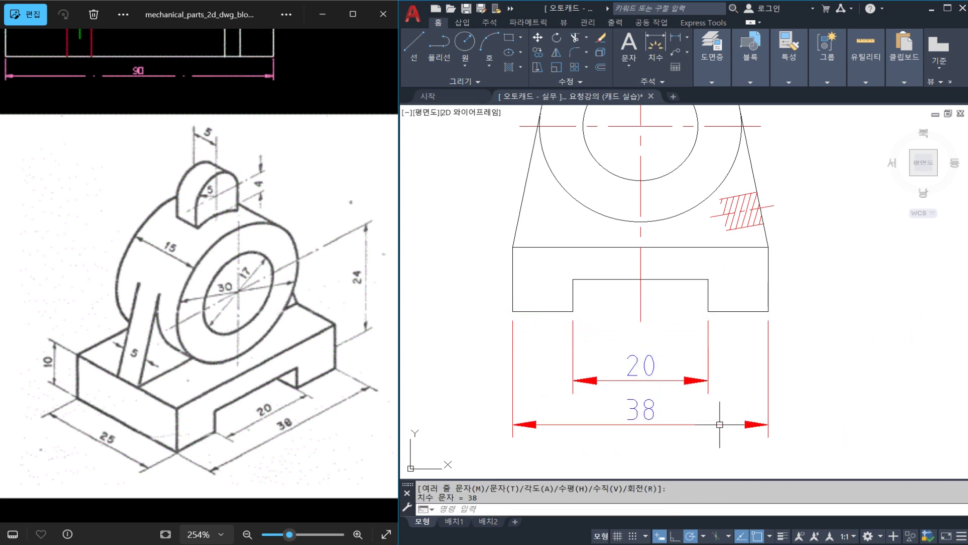
pyautogui.press('Escape')
# - Add a vertical linear dimension for the base slot's depth, placed inside the slot of the front view
pyautogui.moveTo(742, 321); pyautogui.dragTo(719, 352, button='middle')
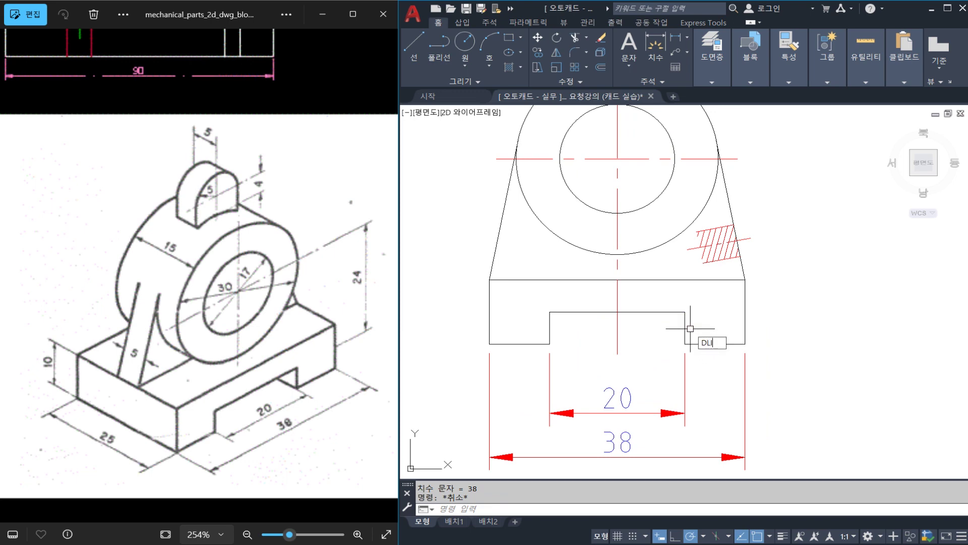
pyautogui.press('Return')
pyautogui.click(684, 311)
pyautogui.click(684, 343)
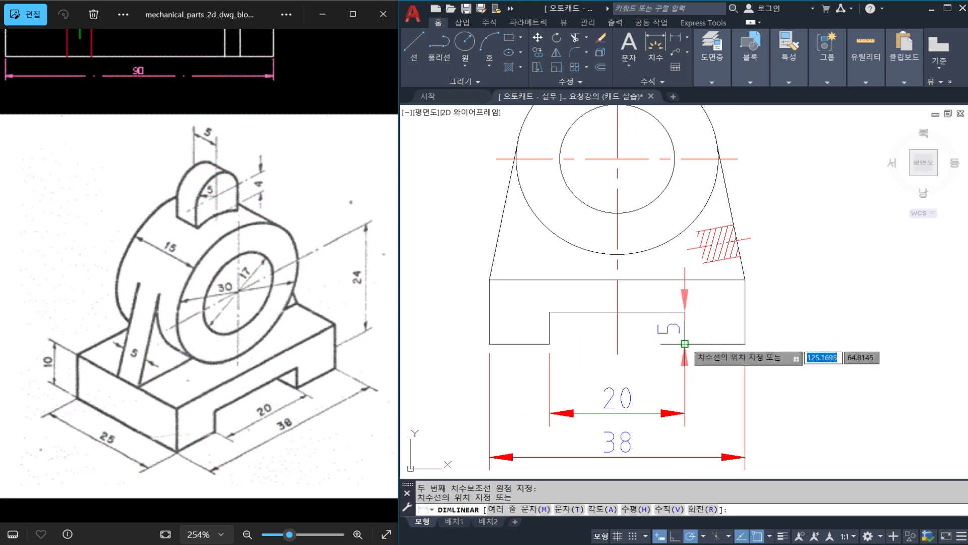
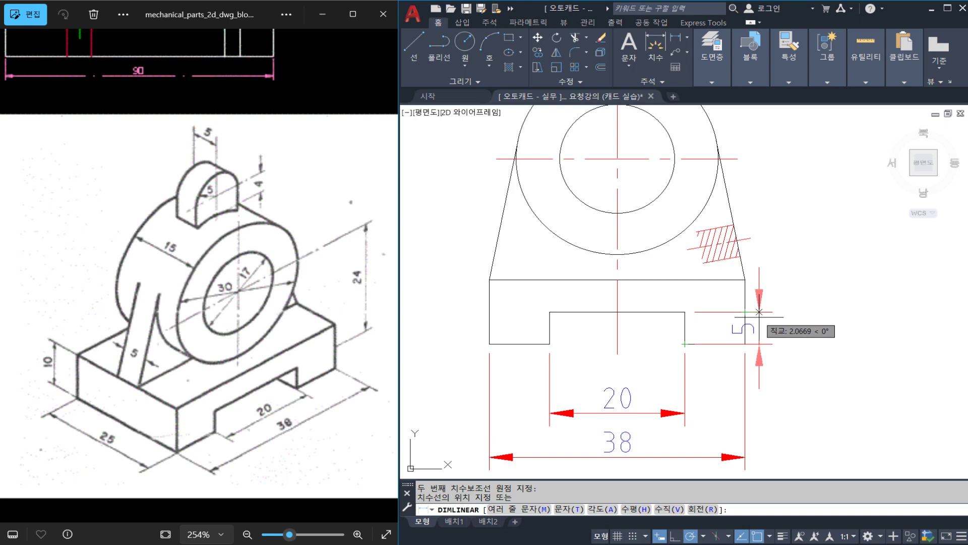
pyautogui.scroll(2, 716, 324)
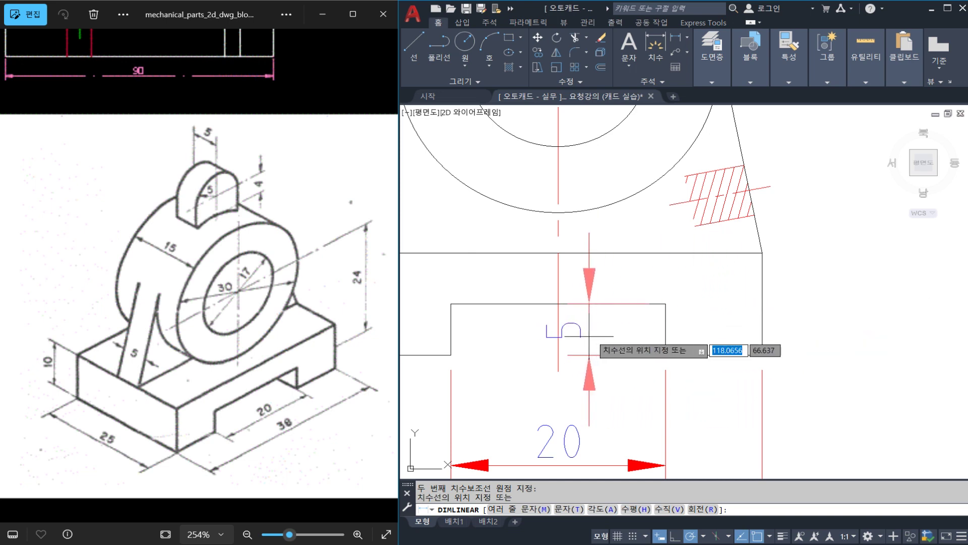
pyautogui.click(623, 338)
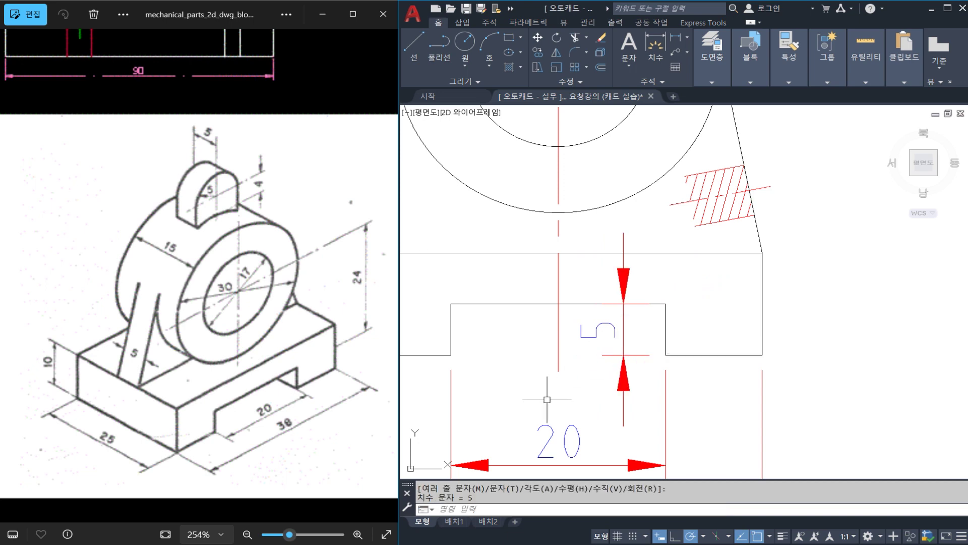
# - Add a vertical linear dimension for the base's height, placed to the right of the front view
pyautogui.scroll(-4, 615, 367)
pyautogui.moveTo(580, 364); pyautogui.dragTo(590, 330, button='middle')
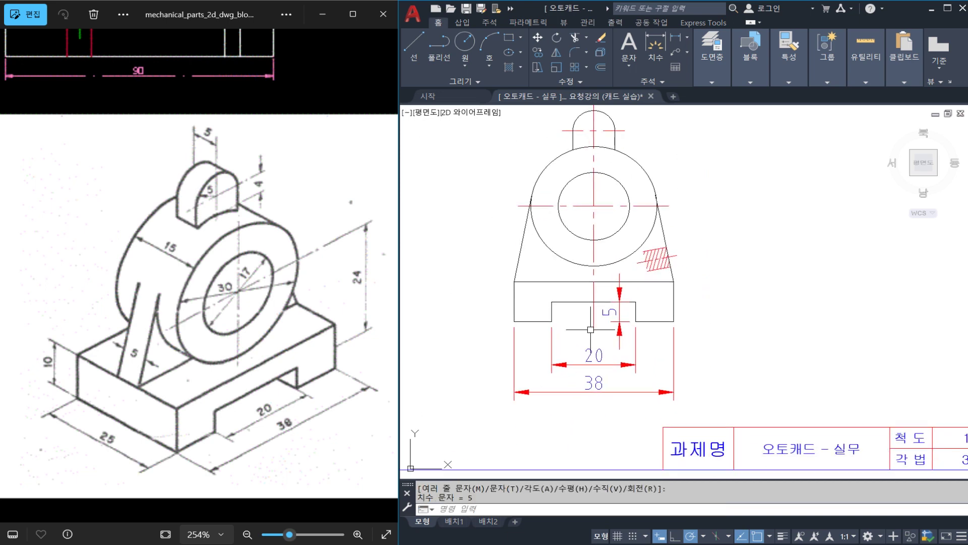
pyautogui.press('Return')
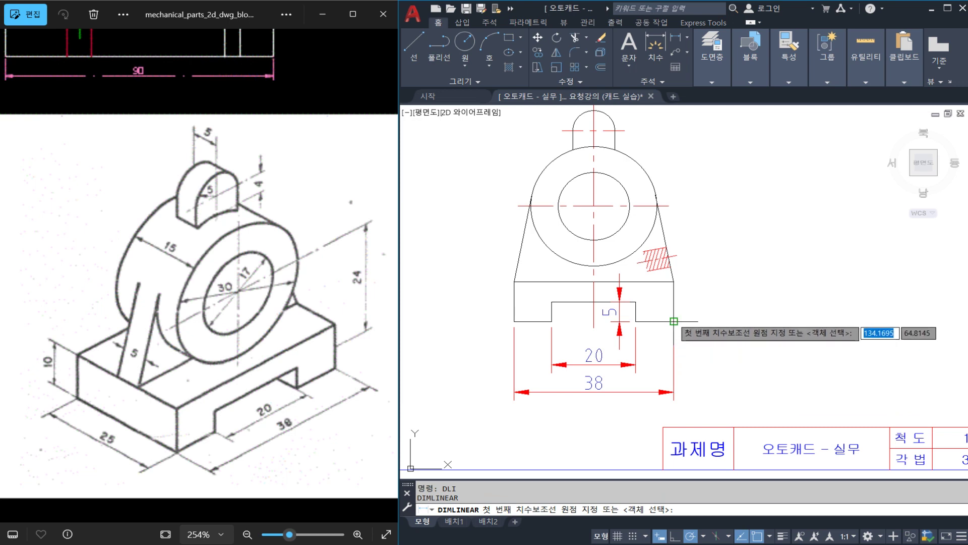
pyautogui.click(674, 321)
pyautogui.click(673, 281)
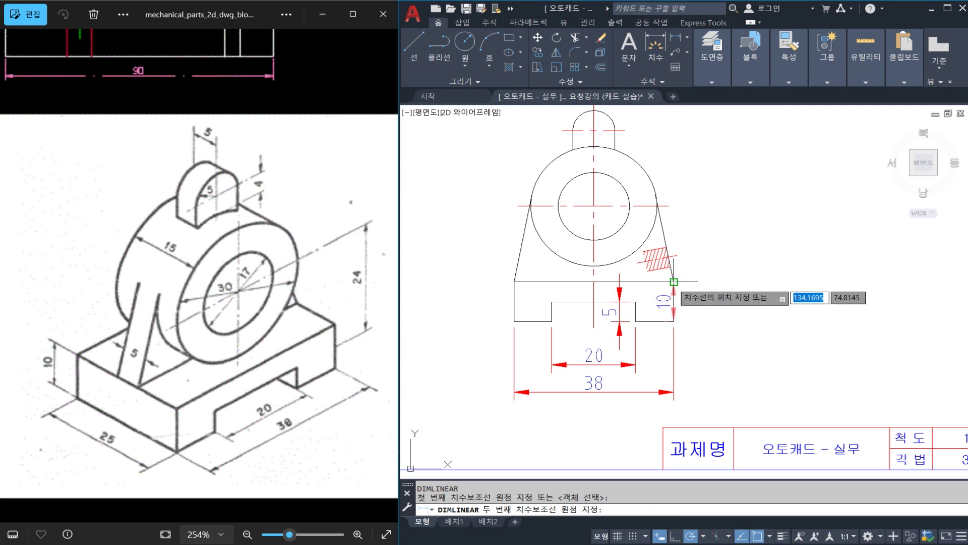
pyautogui.click(714, 293)
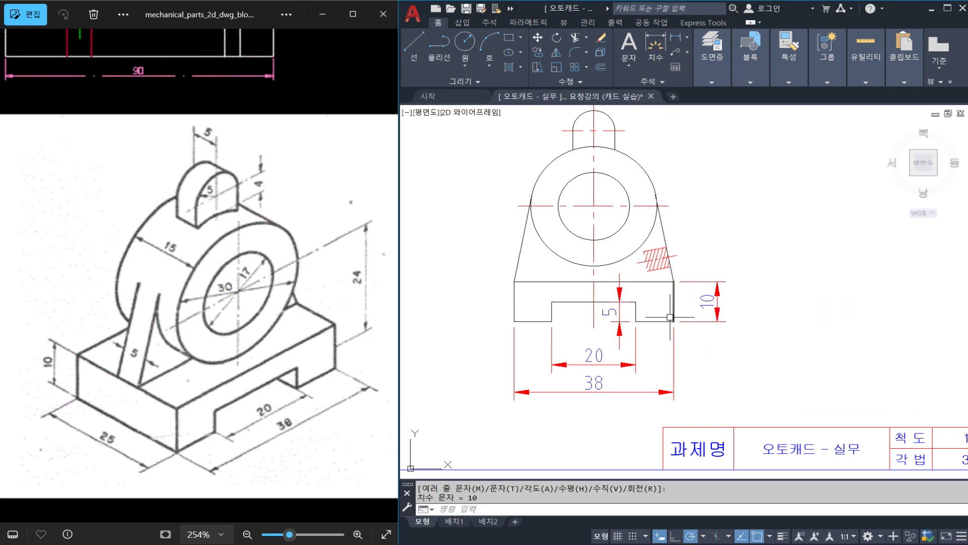
pyautogui.moveTo(667, 318)
pyautogui.mouseDown(button='middle')
pyautogui.moveTo(584, 361)
pyautogui.moveTo(628, 317)
pyautogui.mouseUp(button='middle')
pyautogui.press('Escape')
pyautogui.press('Escape')
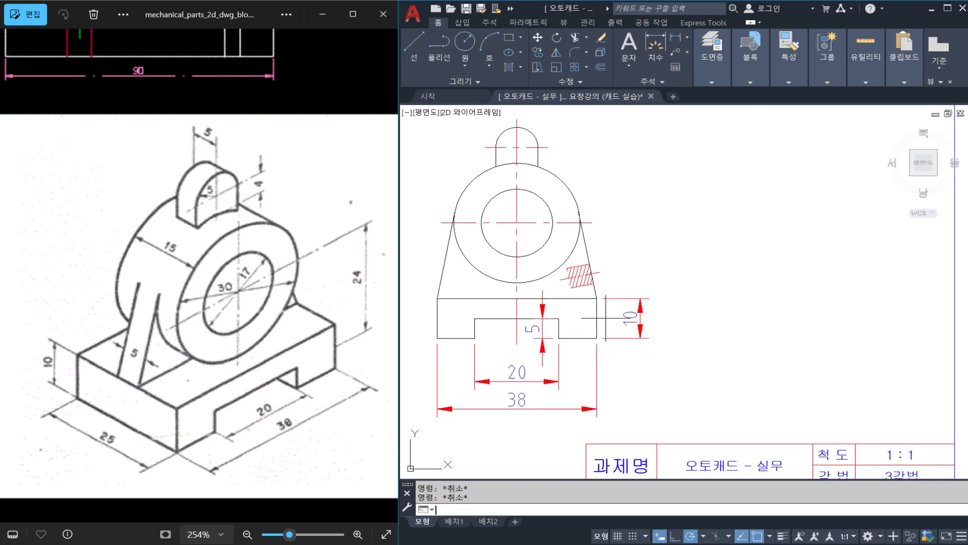
pyautogui.press('space')
pyautogui.press('Escape')
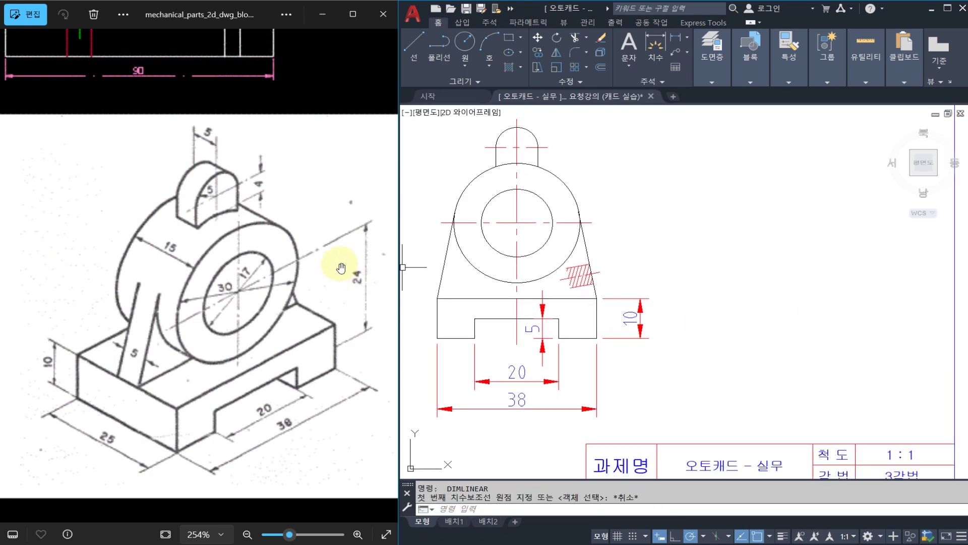
pyautogui.press('space')
pyautogui.click(559, 318)
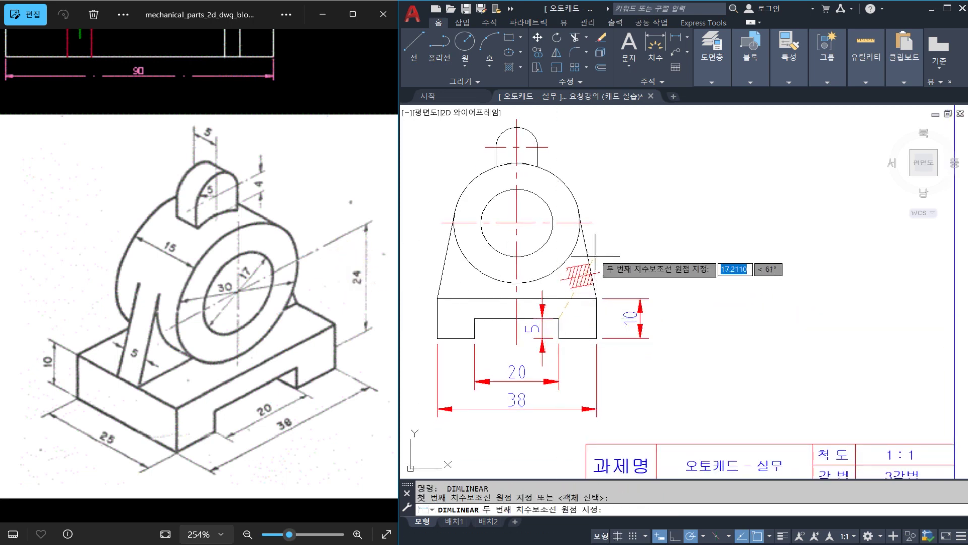
pyautogui.click(596, 219)
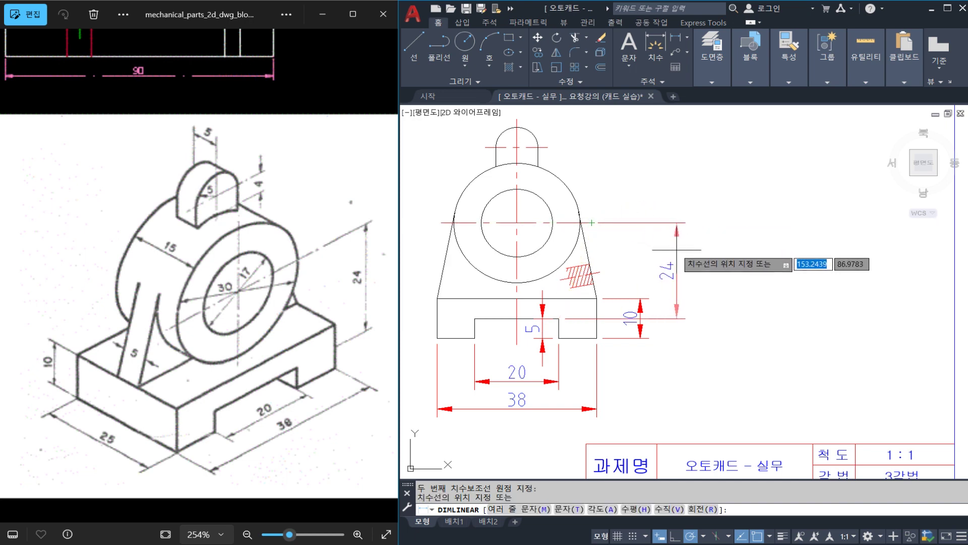
pyautogui.press('Escape')
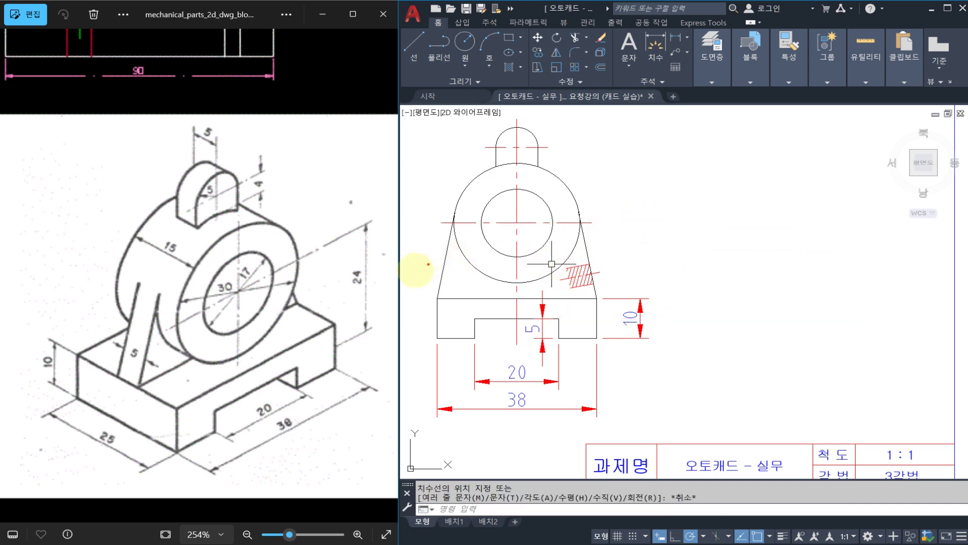
pyautogui.moveTo(330, 267); pyautogui.dragTo(364, 301)
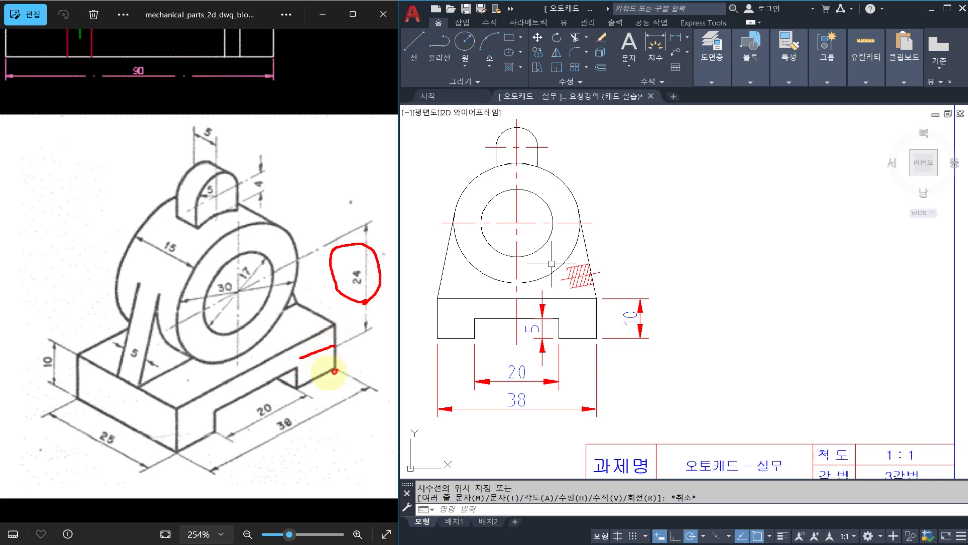
pyautogui.moveTo(324, 376); pyautogui.dragTo(357, 360)
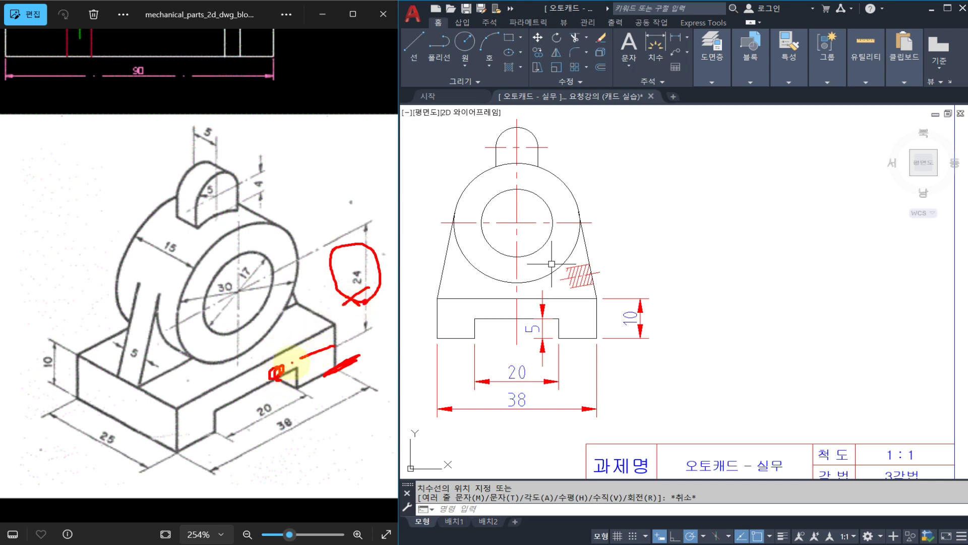
pyautogui.press('Escape')
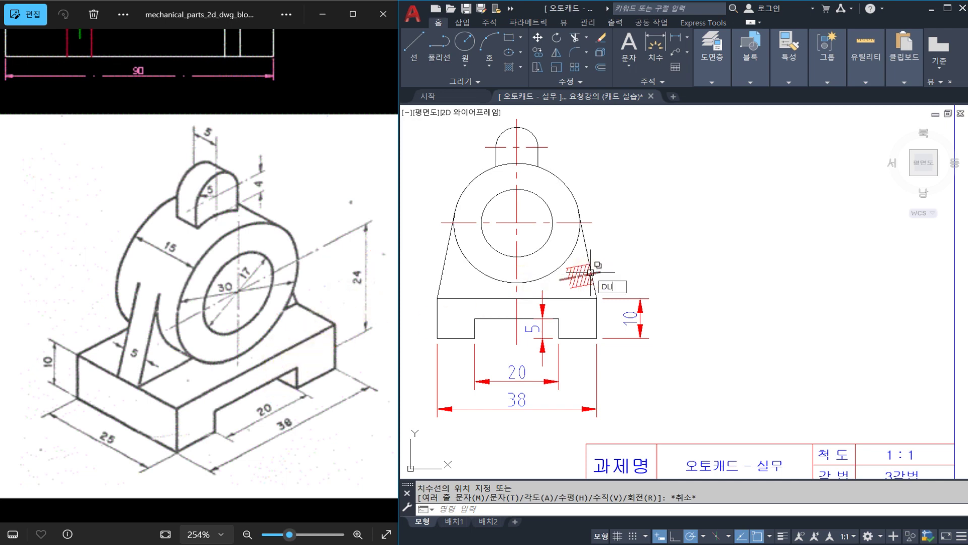
# - Add a vertical linear dimension from the base's bottom corner to the bore's horizontal centre line, placed outside the base height dimension
pyautogui.press('Return')
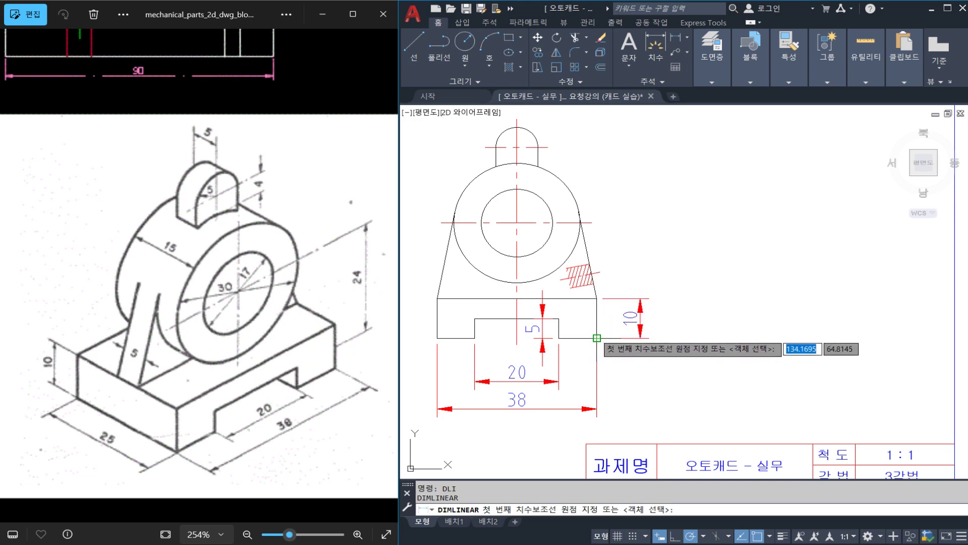
pyautogui.click(597, 338)
pyautogui.click(592, 222)
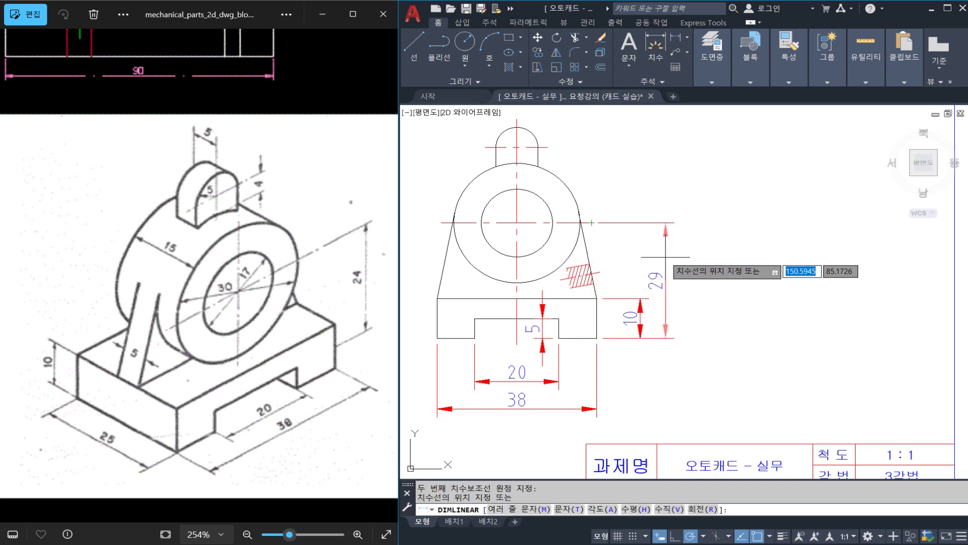
pyautogui.click(672, 260)
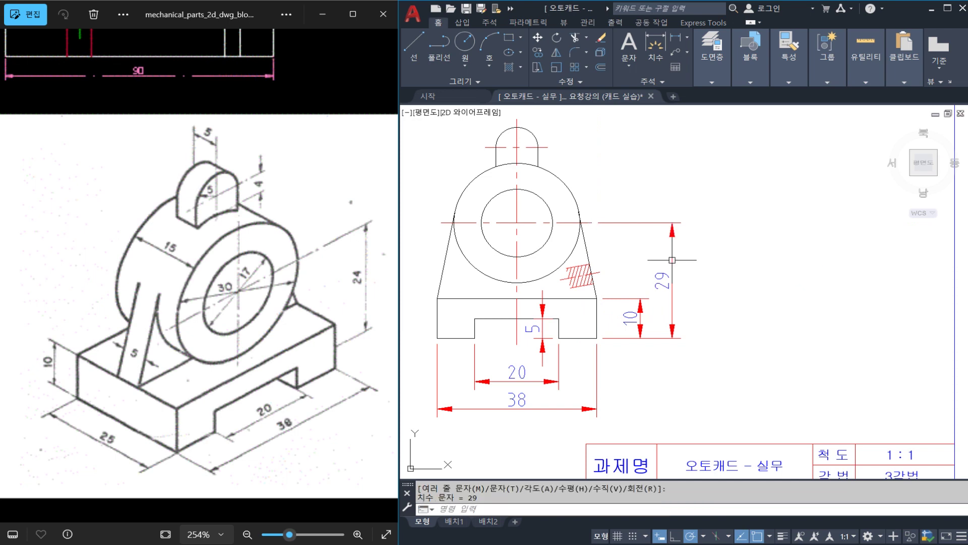
pyautogui.moveTo(565, 260)
pyautogui.mouseDown(button='middle')
pyautogui.moveTo(550, 263)
pyautogui.moveTo(546, 319)
pyautogui.mouseUp(button='middle')
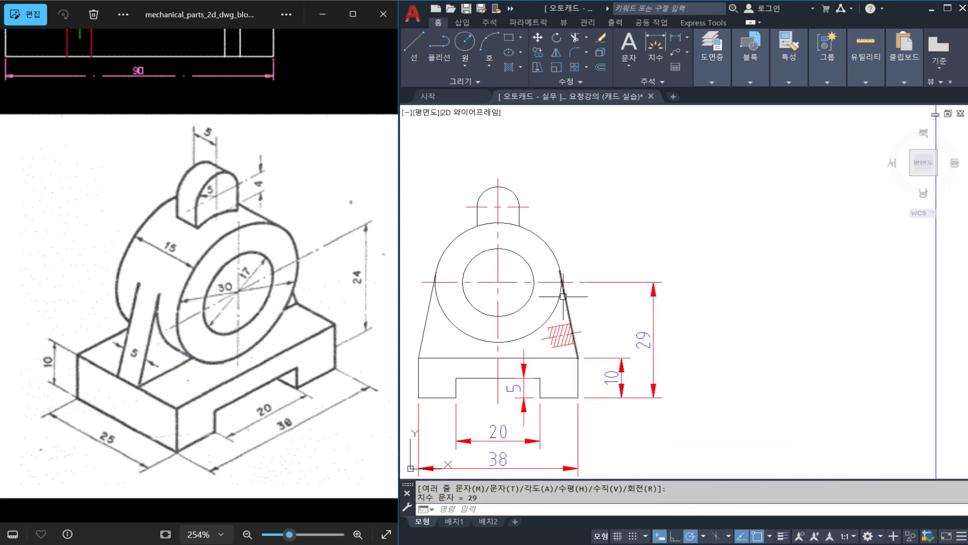
pyautogui.press('Escape')
pyautogui.press('space')
pyautogui.click(574, 282)
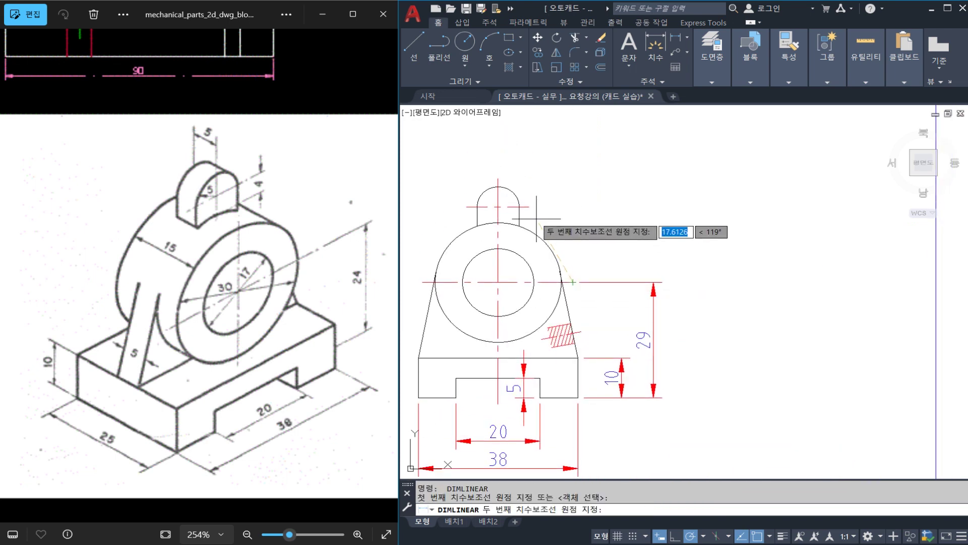
pyautogui.press('Escape')
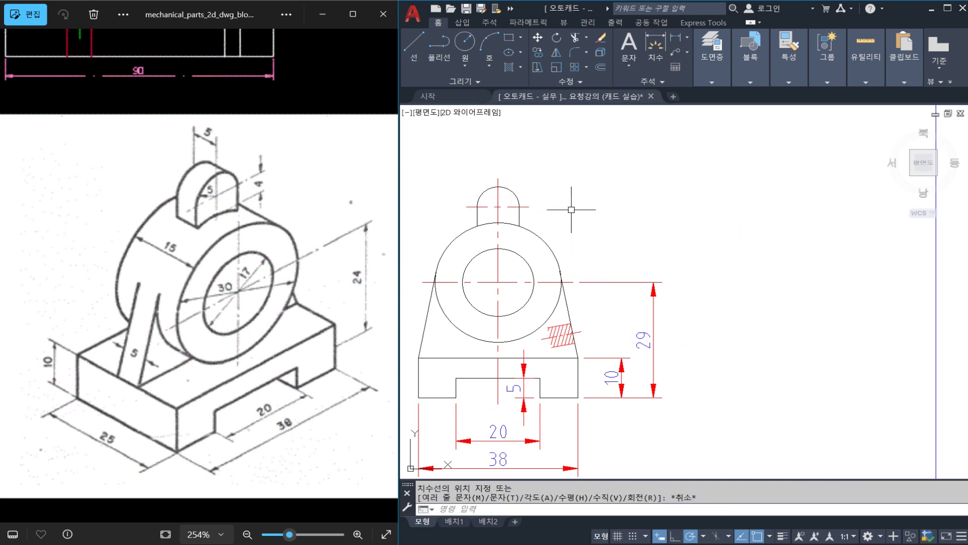
pyautogui.write('DIMLI')
pyautogui.press('space')
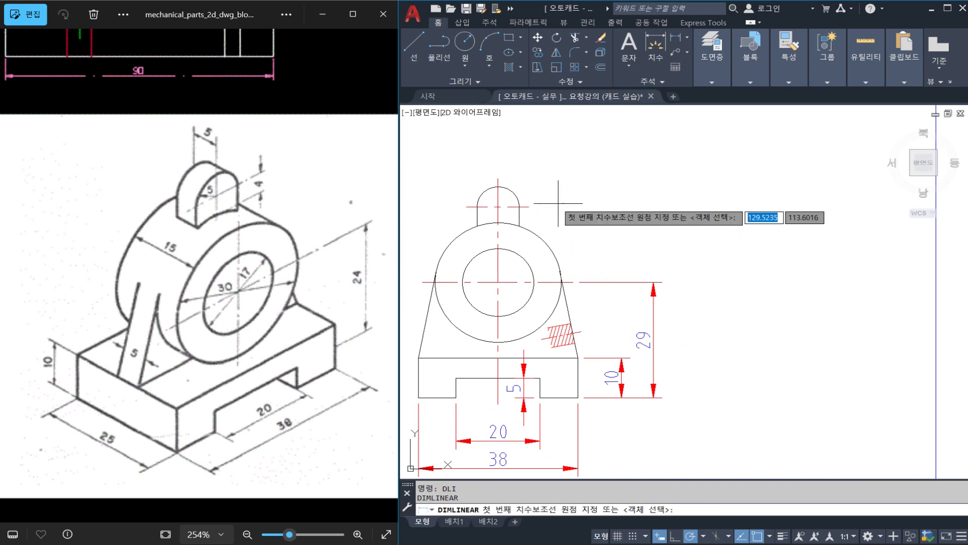
pyautogui.click(529, 206)
pyautogui.click(498, 222)
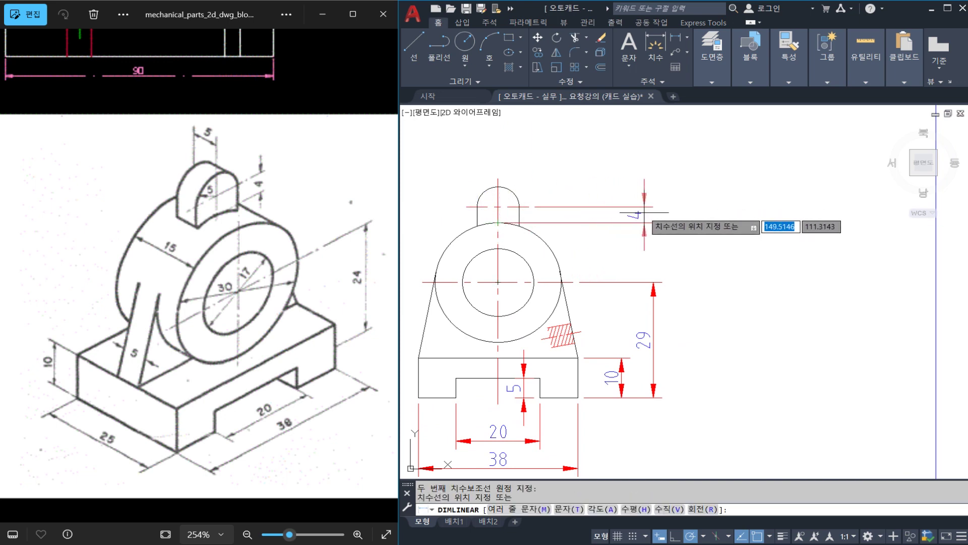
pyautogui.press('Escape')
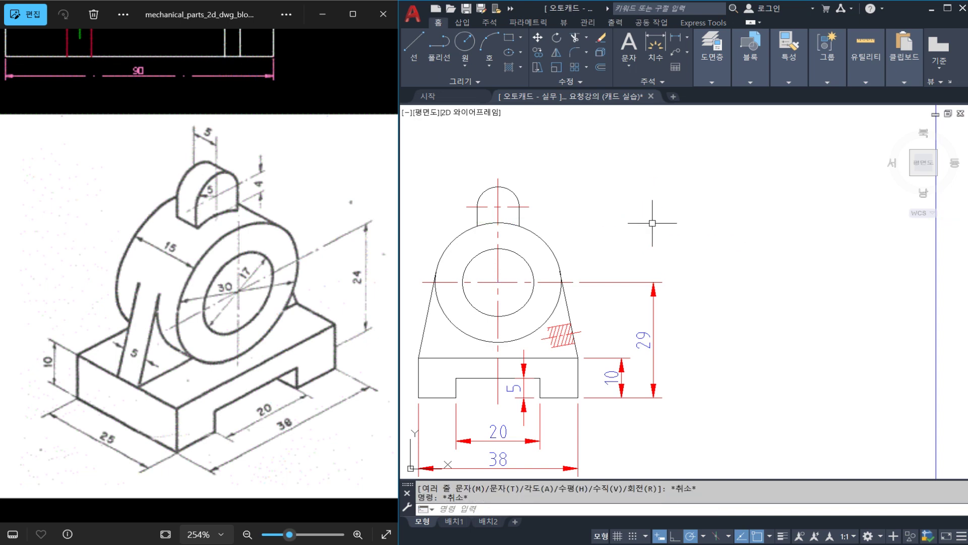
pyautogui.write('DIMLI')
pyautogui.press('space')
pyautogui.press('Escape')
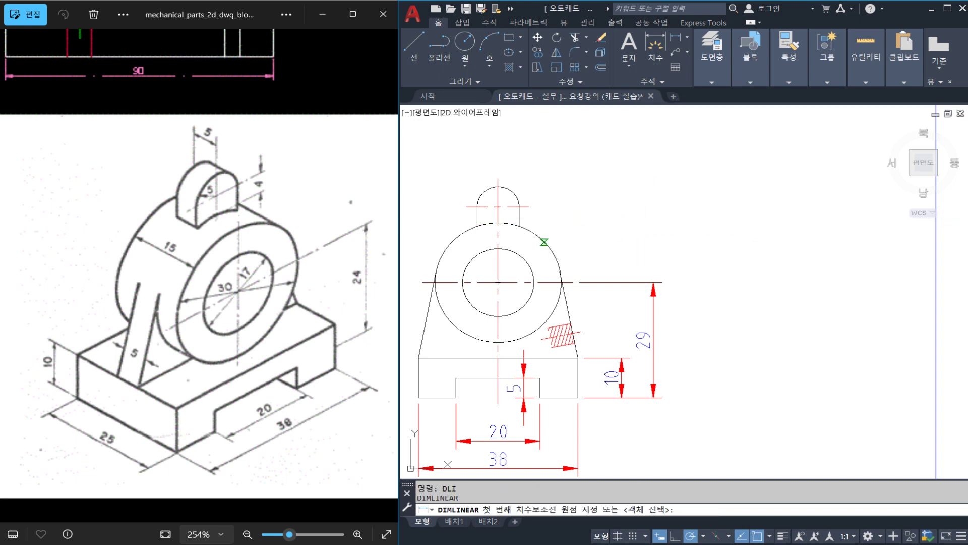
# - Add a vertical linear dimension from the top lug's centre line to the bore's centre line, in line with the centre height dimension
pyautogui.press('space')
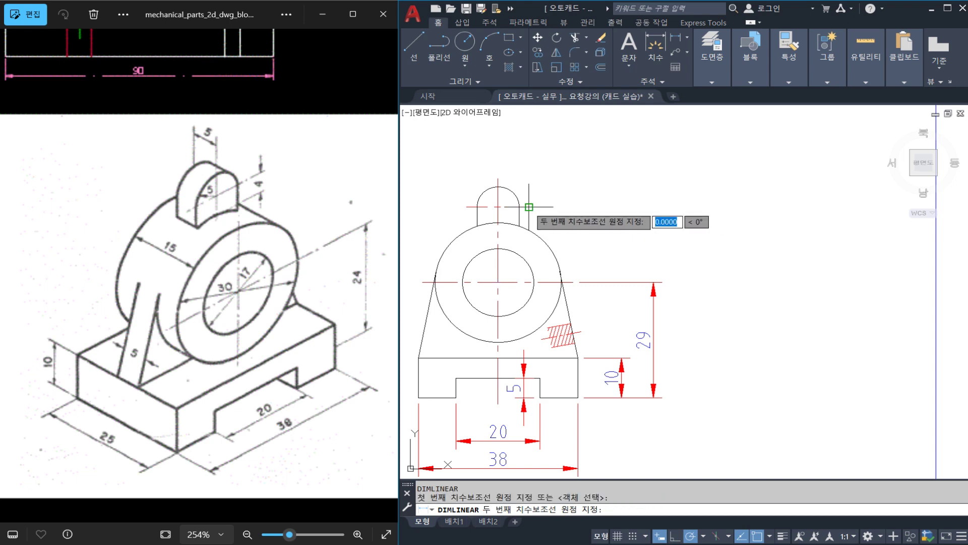
pyautogui.click(529, 207)
pyautogui.click(572, 282)
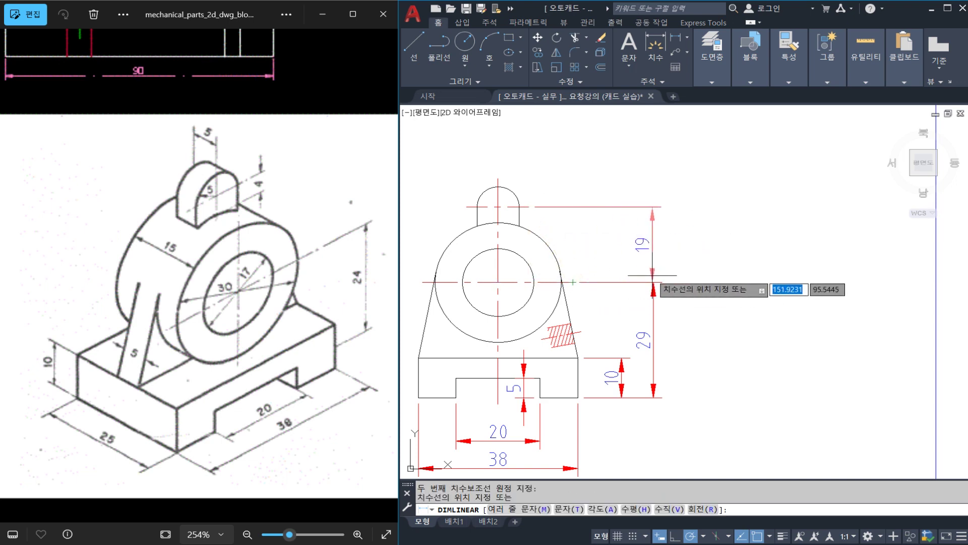
pyautogui.click(654, 273)
pyautogui.press('space')
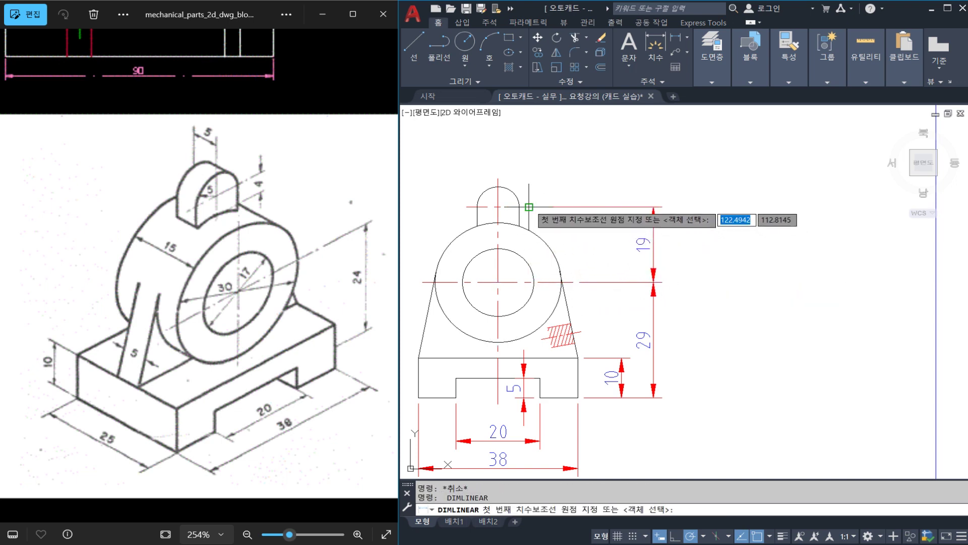
pyautogui.click(500, 186)
pyautogui.press('Escape')
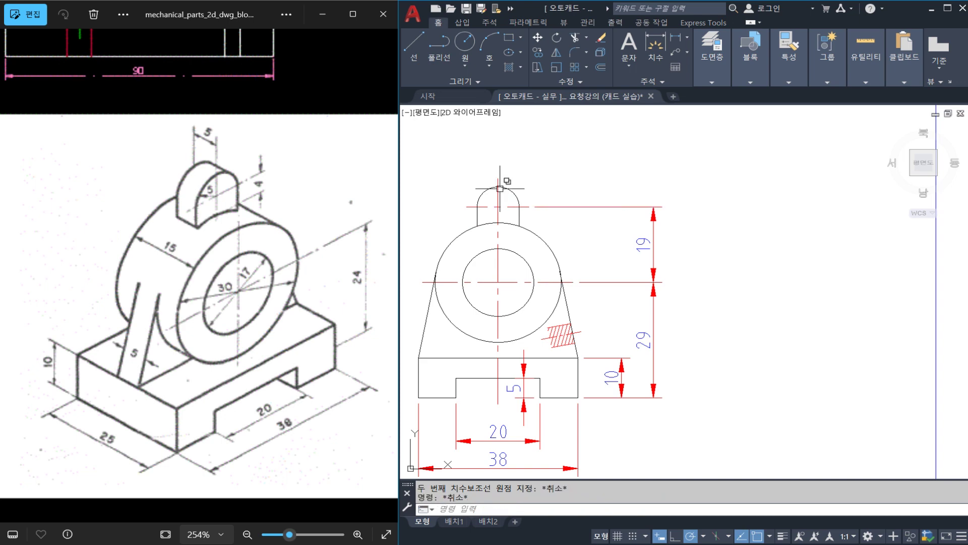
# - Add a radius dimension to the top lug's arc, placed outside the arc at its upper right
pyautogui.write('DIMRA')
pyautogui.press('Return')
pyautogui.click(500, 188)
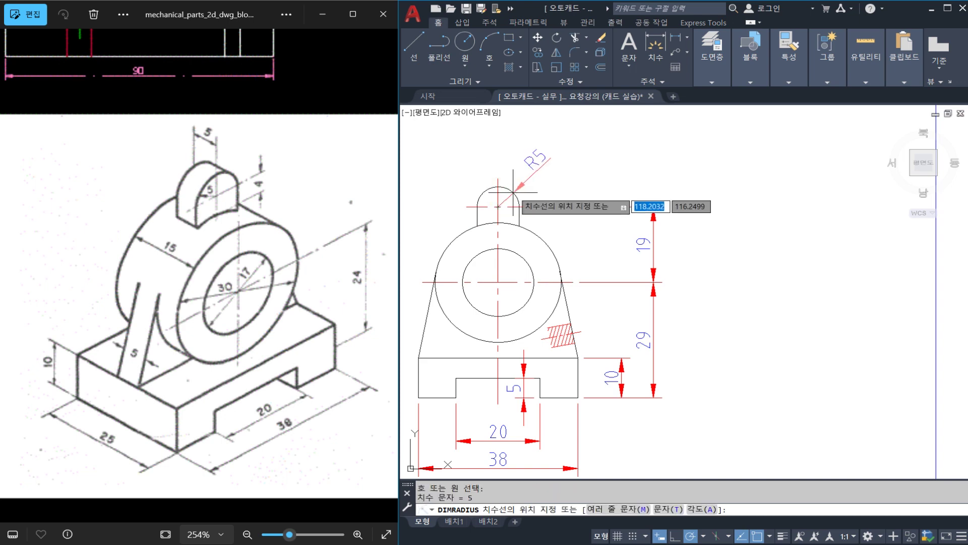
pyautogui.click(527, 185)
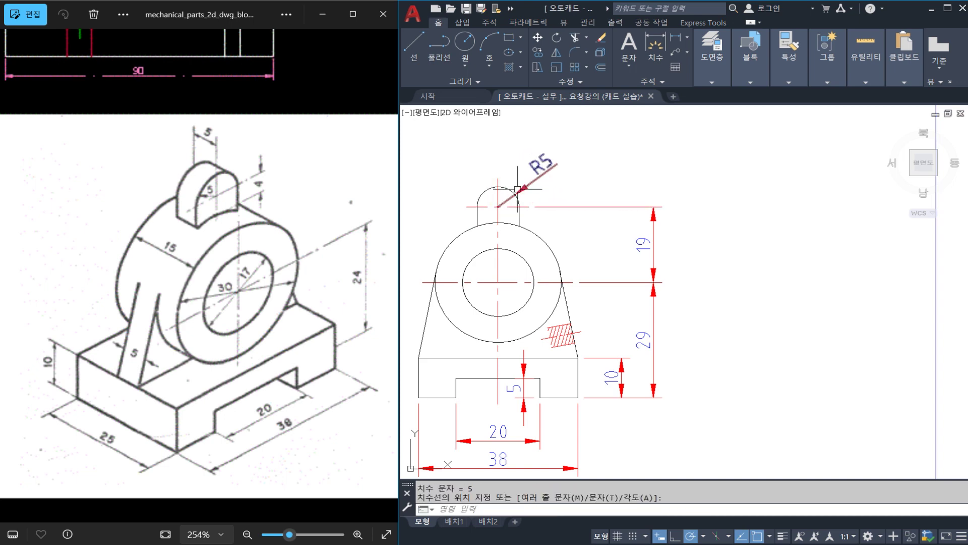
pyautogui.press('Escape')
pyautogui.press('Escape')
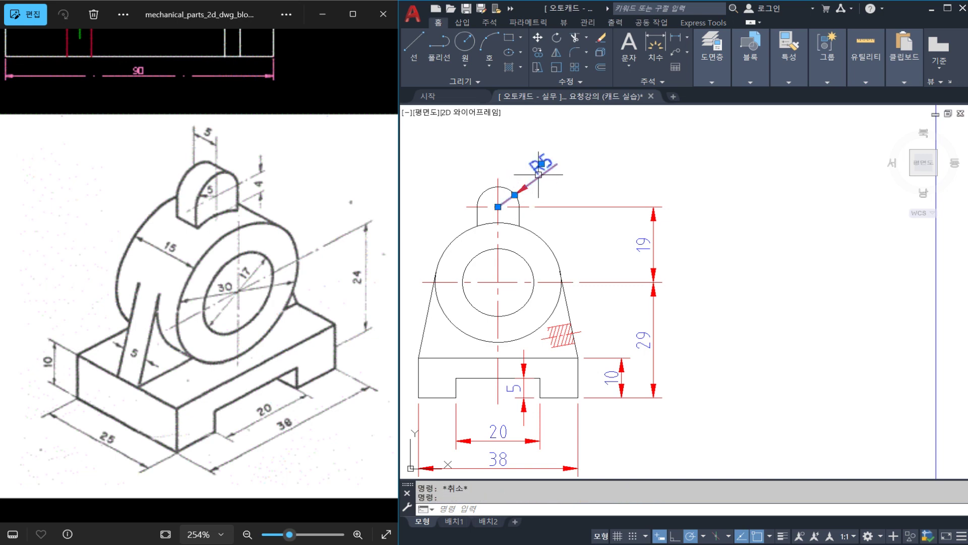
# - Replace the text of the top lug's radius dimension with (R)
pyautogui.click(539, 174)
pyautogui.doubleClick(540, 167)
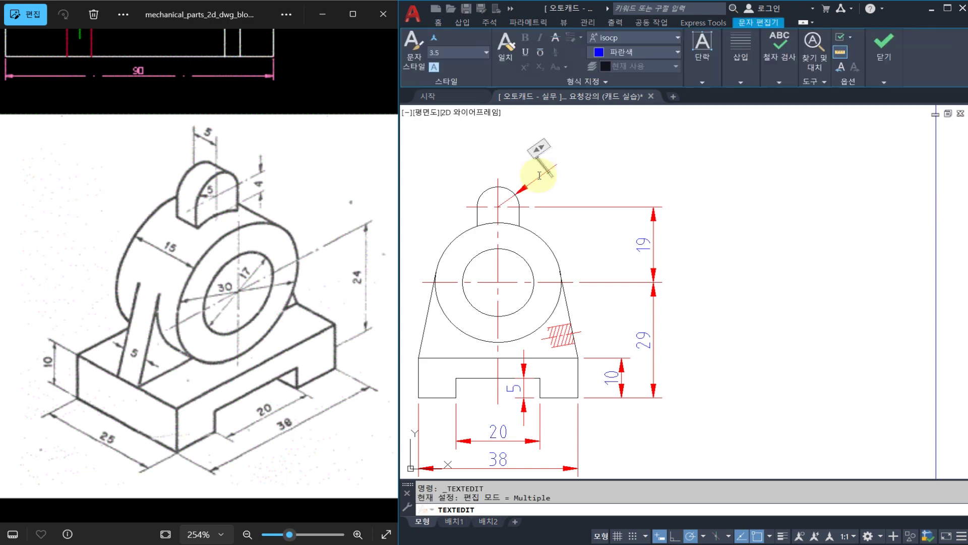
pyautogui.click(581, 169)
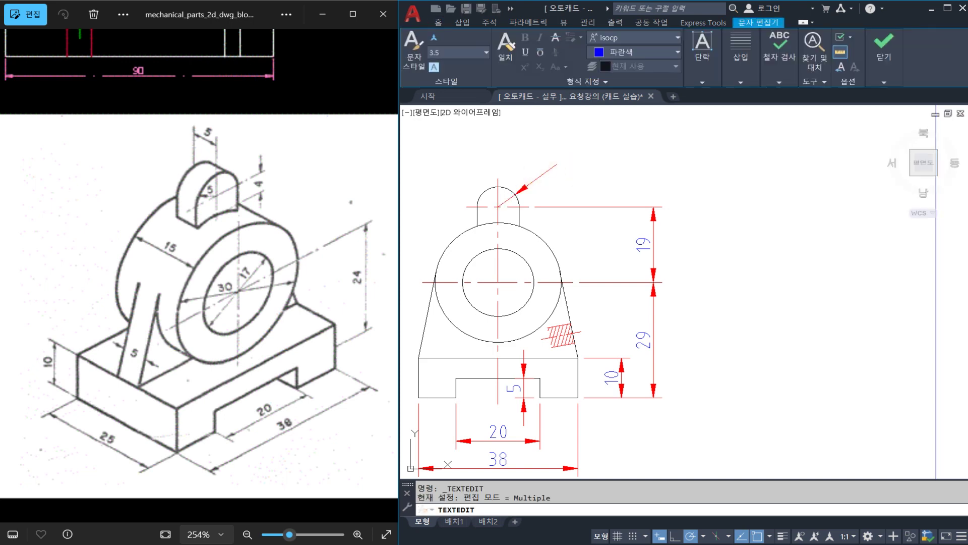
pyautogui.press('Escape')
# - Add a vertical linear dimension from the base's bottom corner to the top of the lug's arc, placed outside the other height dimensions
pyautogui.press('Return')
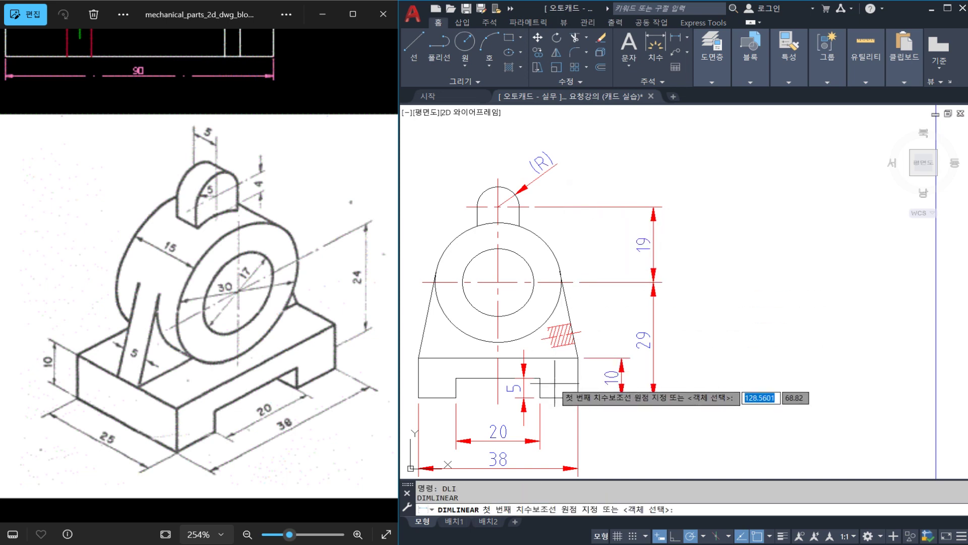
pyautogui.click(577, 397)
pyautogui.click(498, 187)
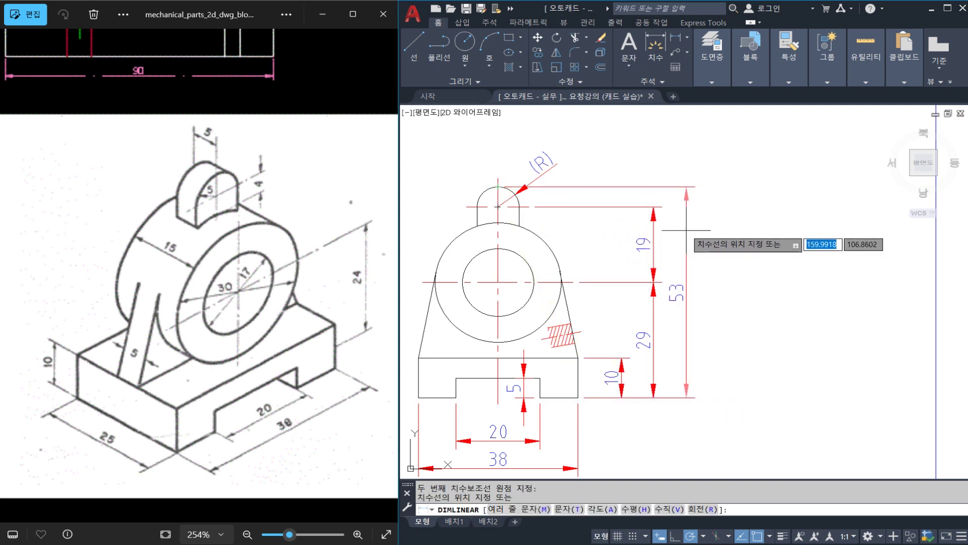
pyautogui.click(687, 230)
pyautogui.press('Escape')
# - Add a horizontal linear dimension across the top lug's width between the arc's ends, placed above the lug
pyautogui.moveTo(519, 369); pyautogui.dragTo(586, 346, button='middle')
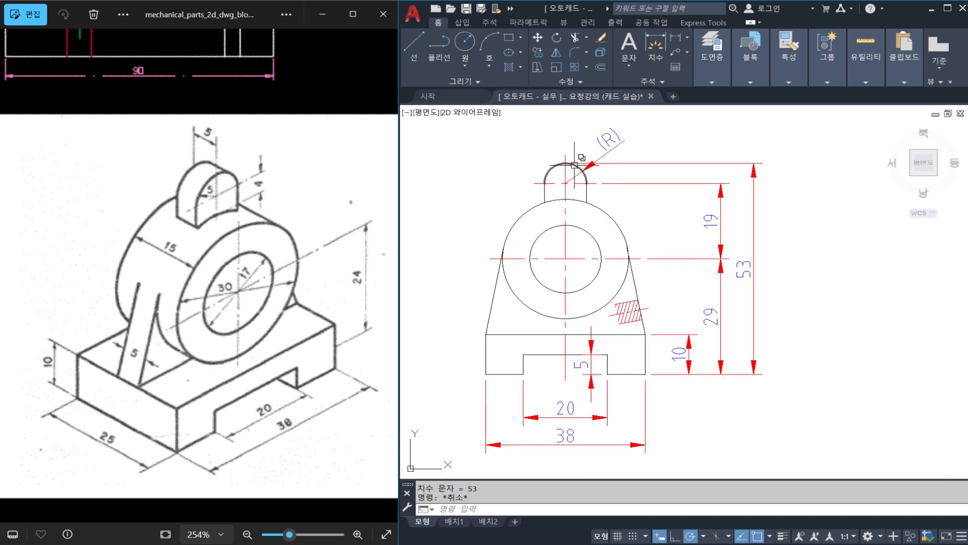
pyautogui.moveTo(575, 164); pyautogui.dragTo(572, 194, button='middle')
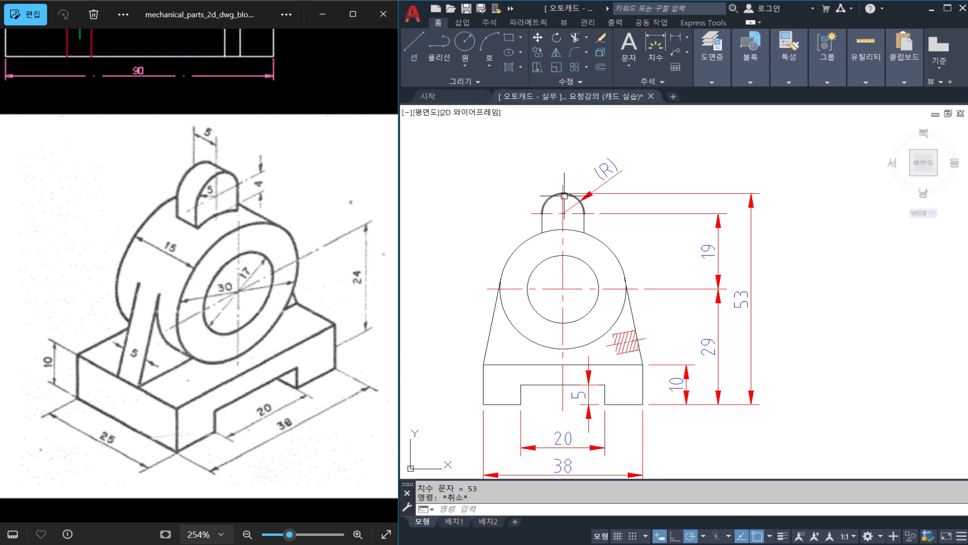
pyautogui.write('dli')
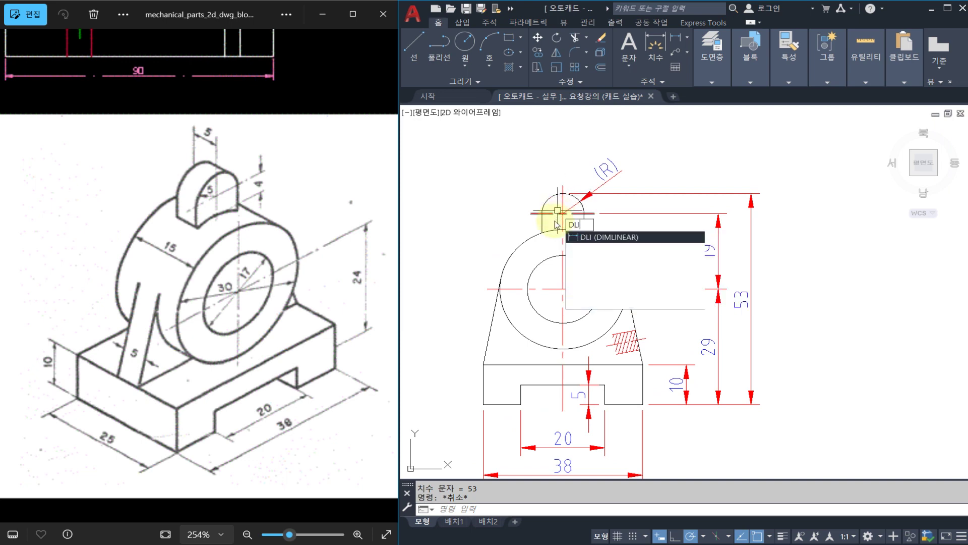
pyautogui.press('Return')
pyautogui.click(542, 213)
pyautogui.click(584, 213)
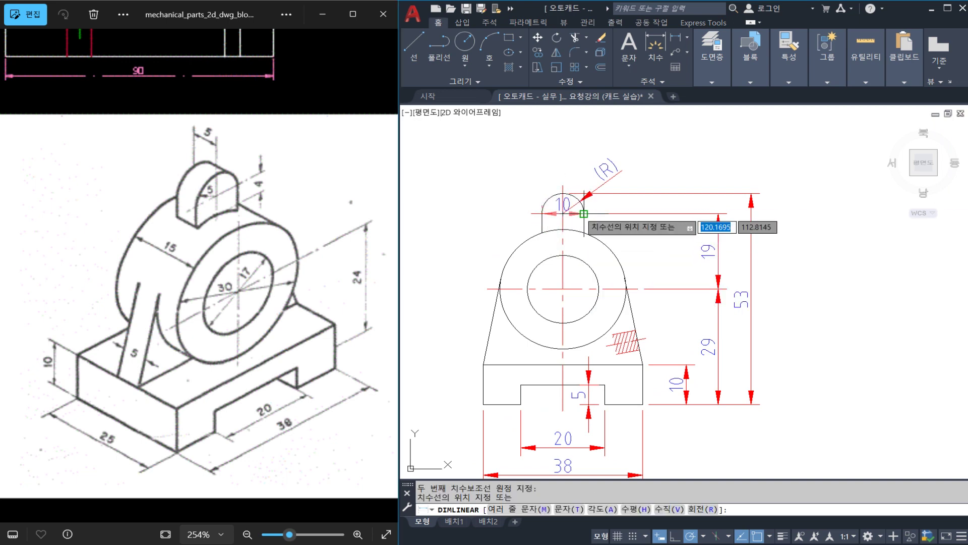
pyautogui.click(566, 159)
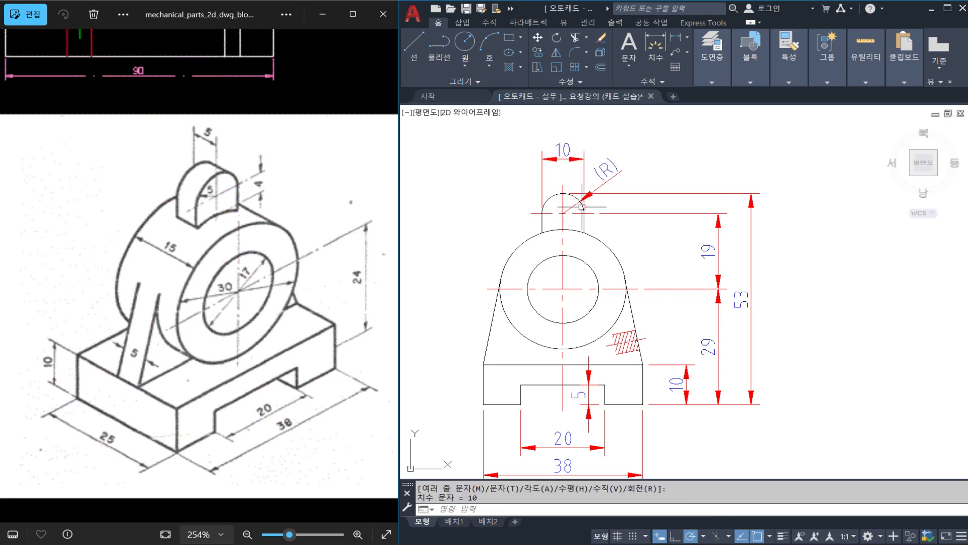
# - Add a diameter dimension to the bore circle, with its text outside the outer circle at the upper left
pyautogui.moveTo(590, 244); pyautogui.dragTo(589, 234, button='middle')
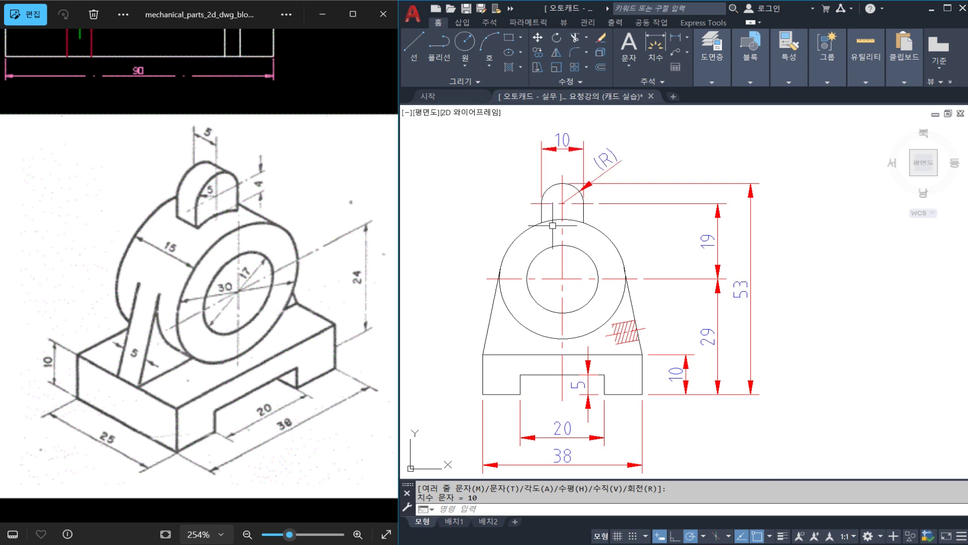
pyautogui.moveTo(536, 273); pyautogui.dragTo(571, 249, button='middle')
pyautogui.write('ddi')
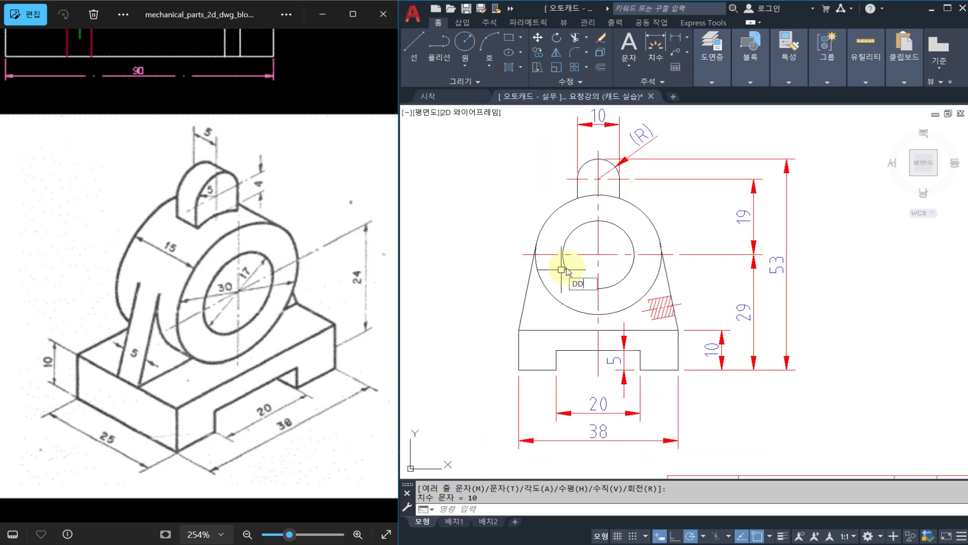
pyautogui.press('Return')
pyautogui.click(626, 233)
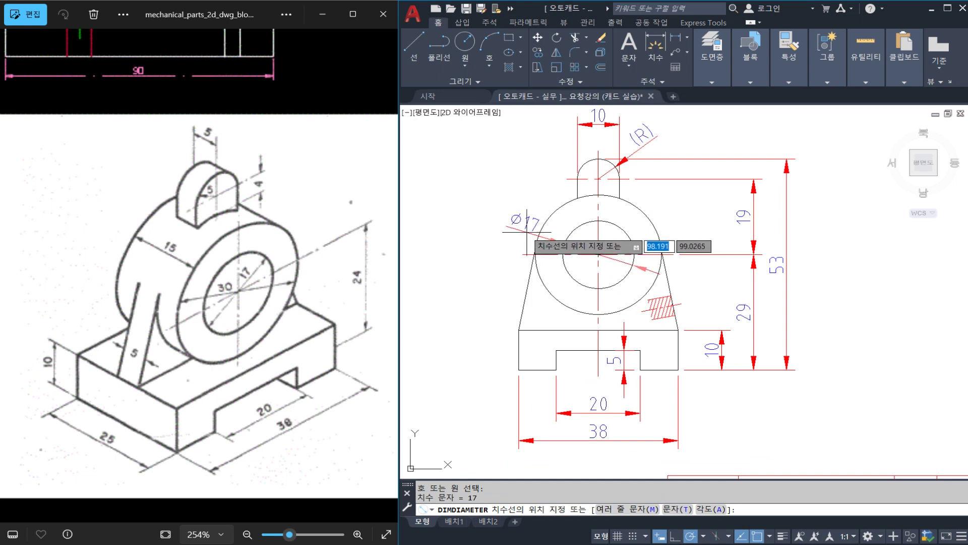
pyautogui.press('Escape')
# - Add a diameter dimension to the outer circle, with its text outside at the upper right, and save the drawing
pyautogui.press('Return')
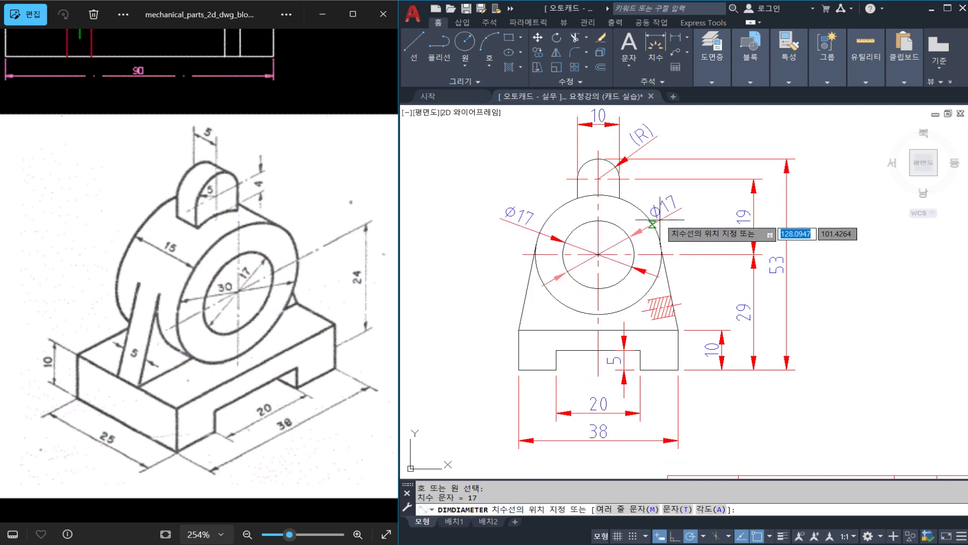
pyautogui.click(651, 221)
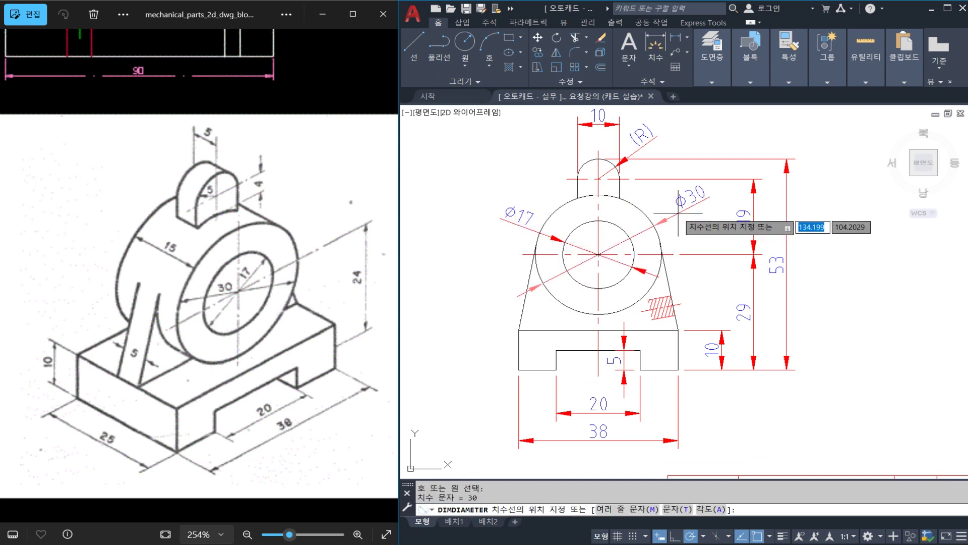
pyautogui.click(678, 218)
pyautogui.press('Escape')
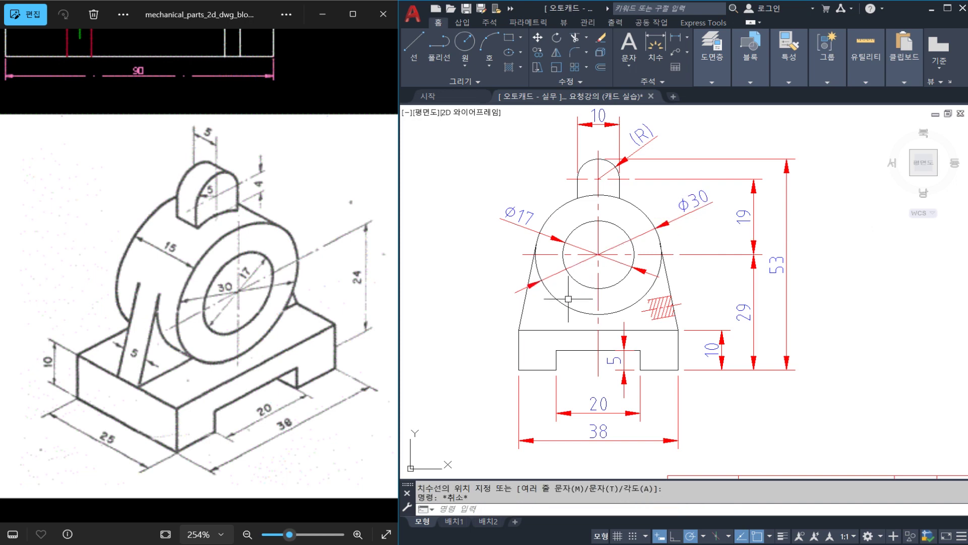
pyautogui.moveTo(575, 293)
pyautogui.mouseDown(button='middle')
pyautogui.moveTo(608, 225)
pyautogui.moveTo(581, 294)
pyautogui.mouseUp(button='middle')
pyautogui.hotkey('ctrl', 's')
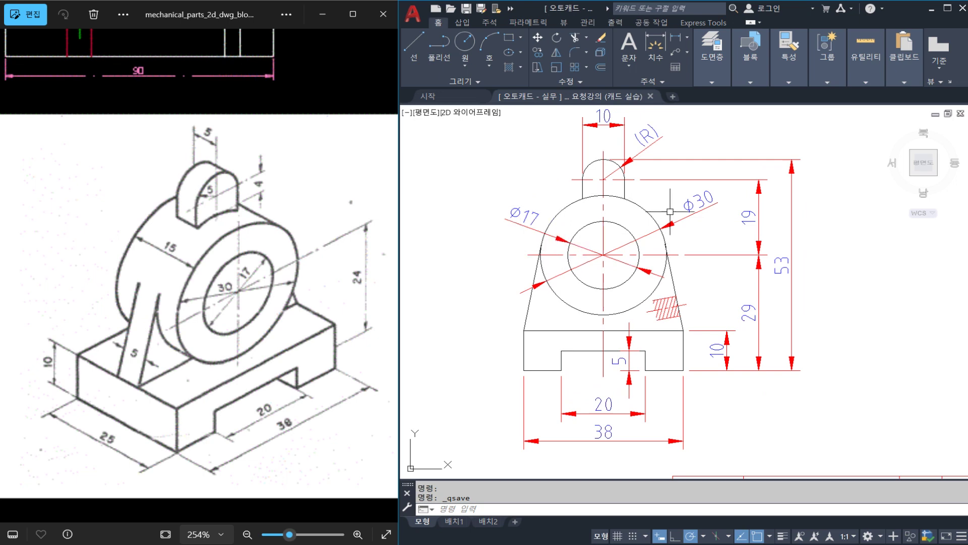
# - Add an aligned dimension across the hatched rib section's thickness, placed outside the sloped right edge of the front view
pyautogui.scroll(2, 668, 299)
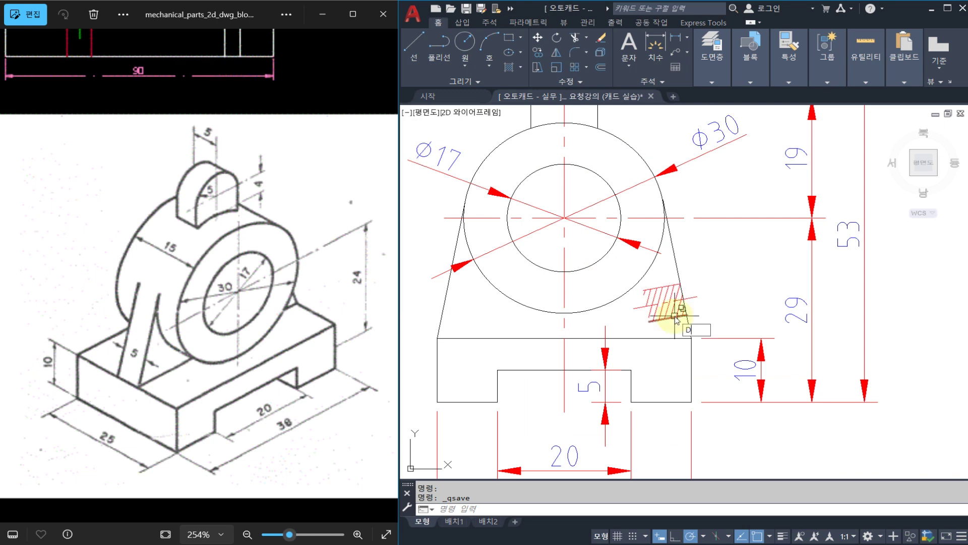
pyautogui.press('Return')
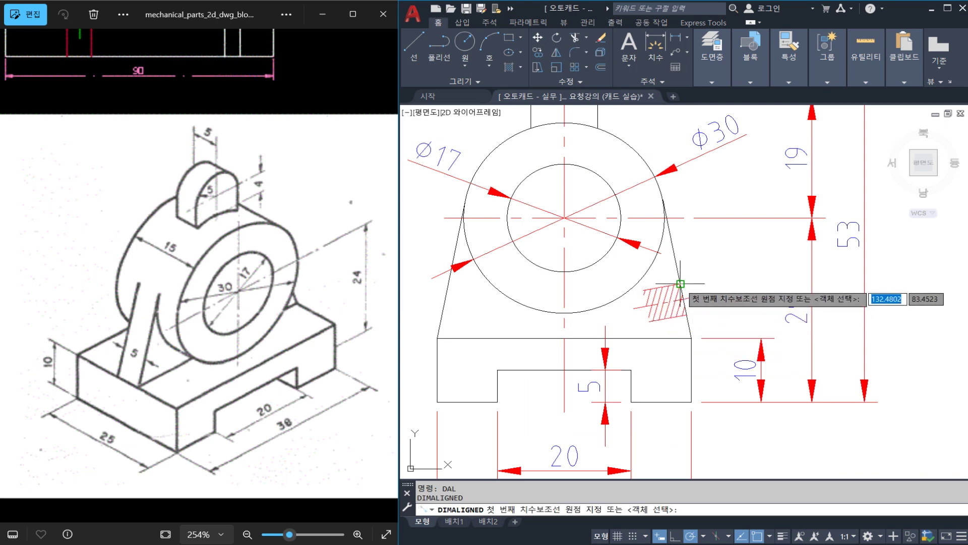
pyautogui.click(679, 284)
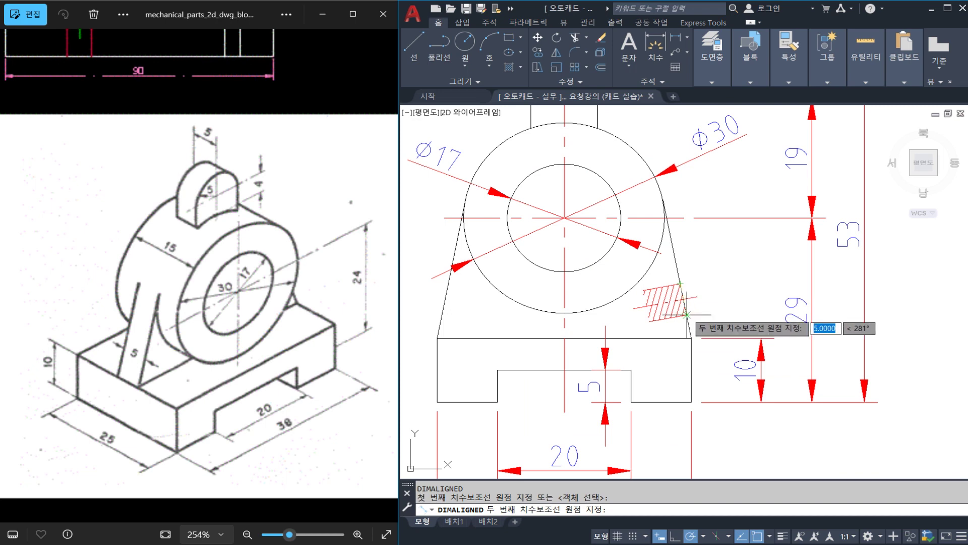
pyautogui.click(686, 314)
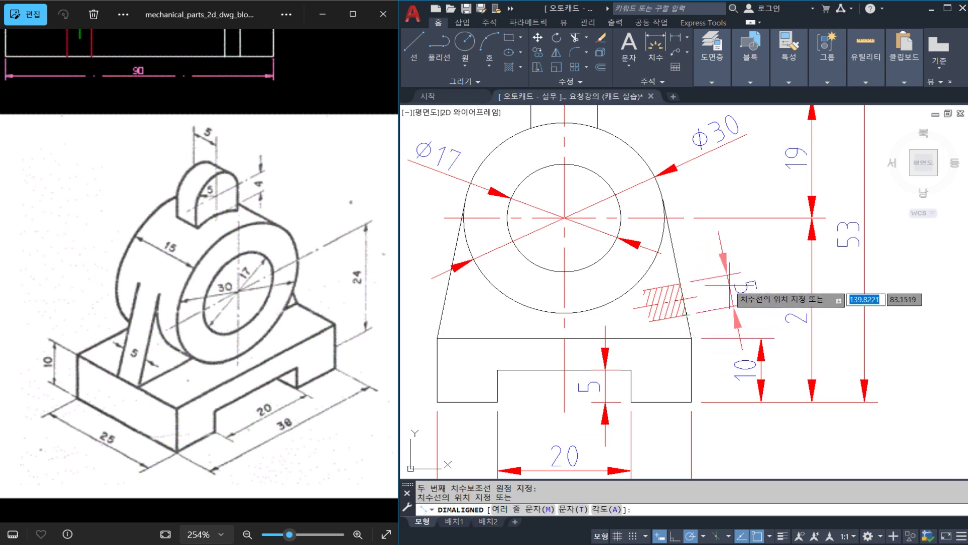
pyautogui.click(736, 303)
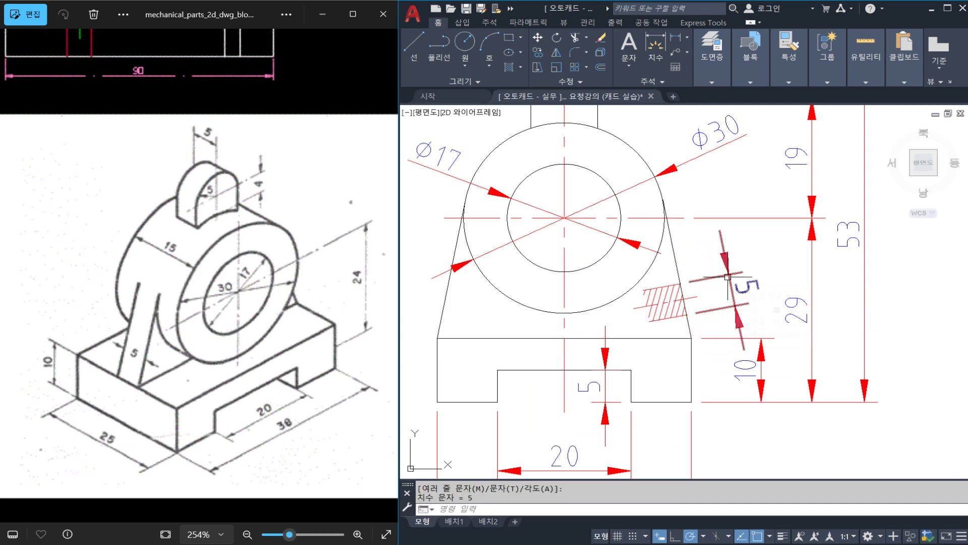
pyautogui.press('space')
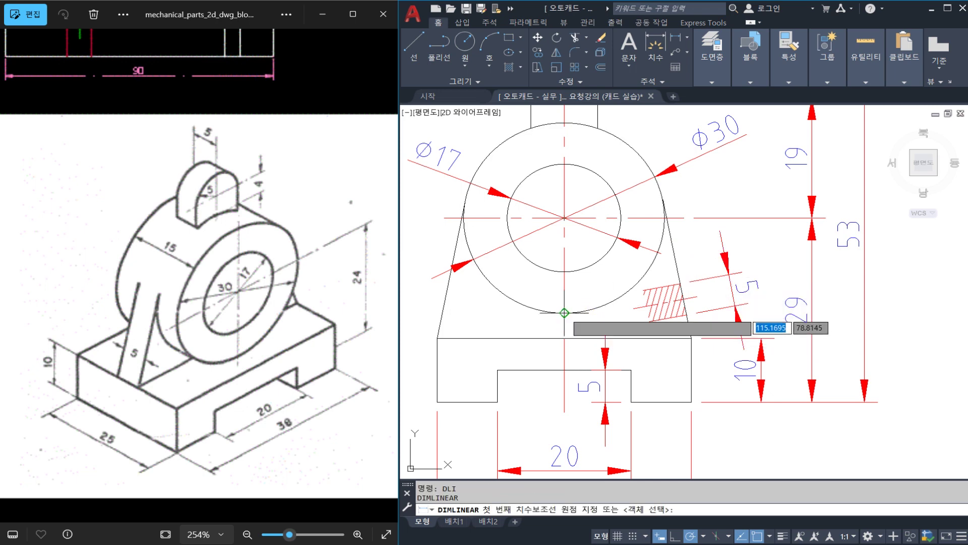
pyautogui.click(564, 313)
pyautogui.click(564, 338)
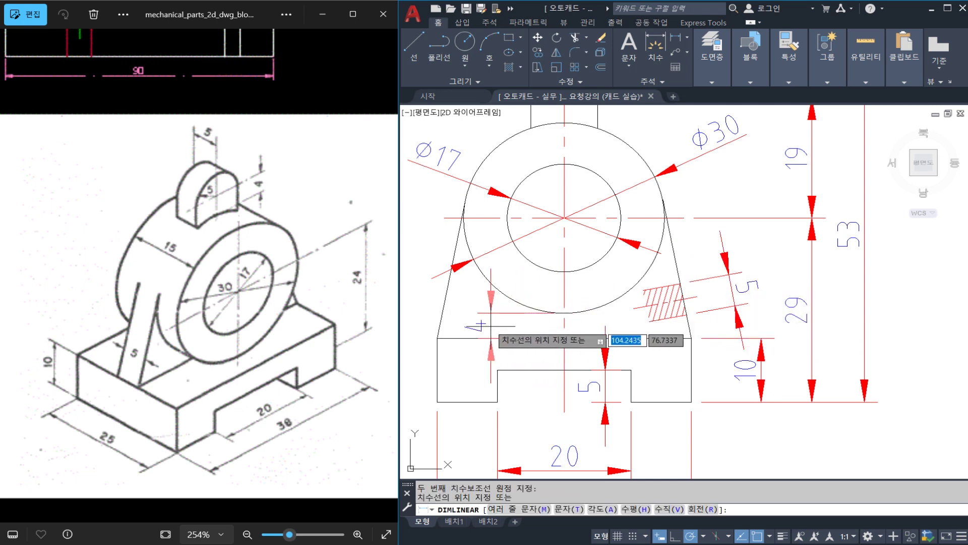
pyautogui.press('Escape')
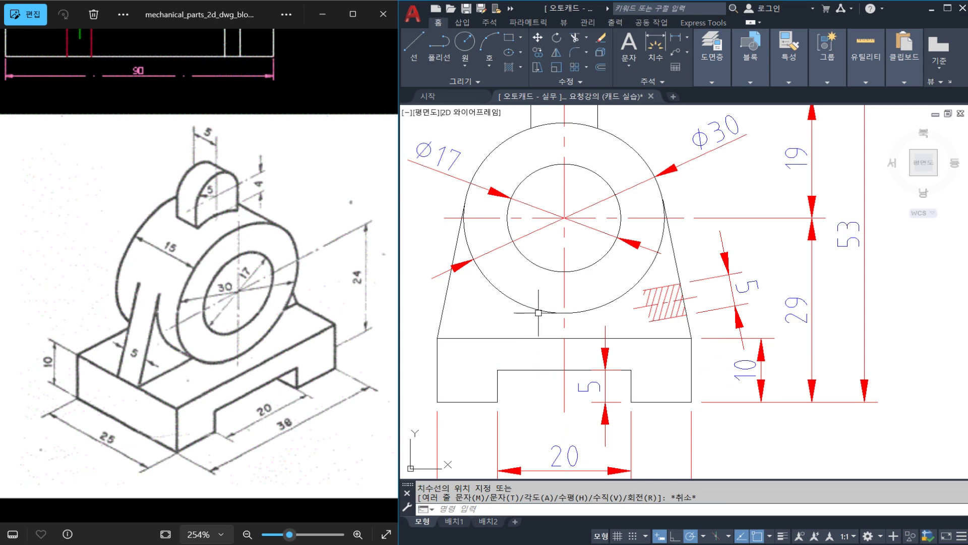
# - Save the drawing with the completed front view dimensions
pyautogui.scroll(-2, 539, 313)
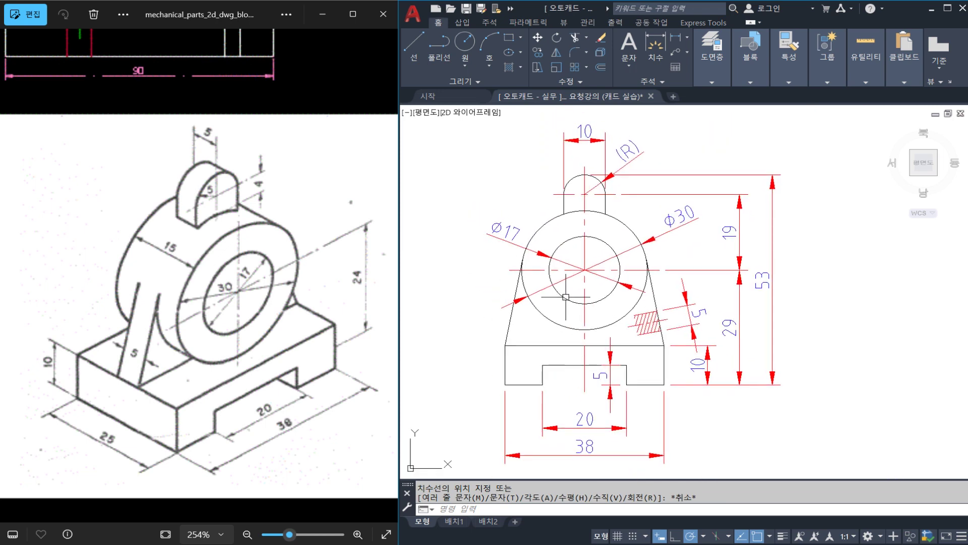
pyautogui.hotkey('ctrl', 's')
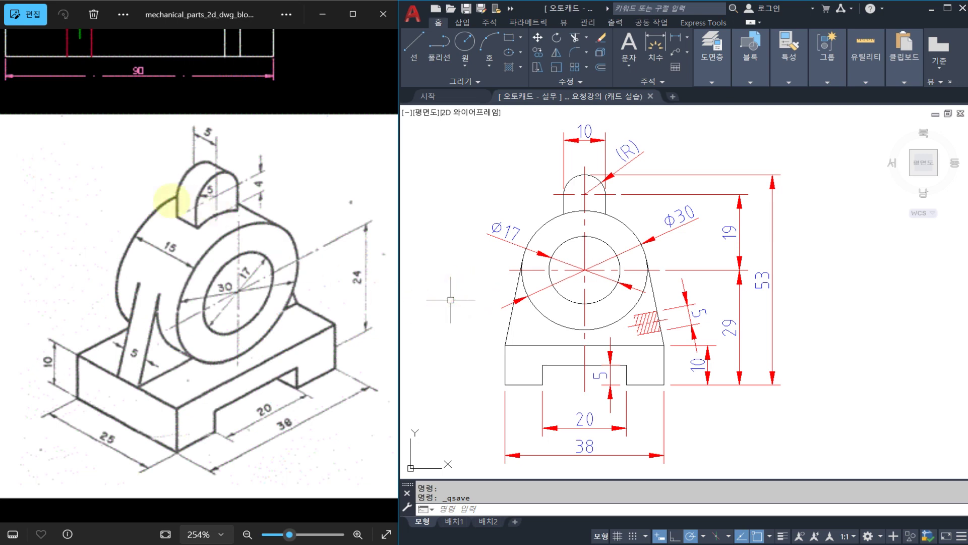
pyautogui.moveTo(103, 176)
pyautogui.mouseDown()
pyautogui.moveTo(107, 195)
pyautogui.moveTo(92, 159)
pyautogui.mouseUp()
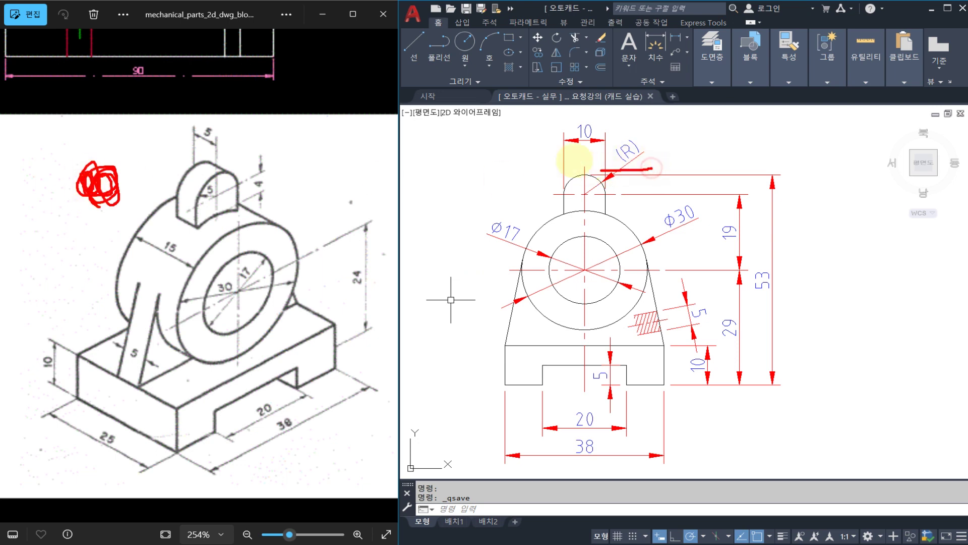
pyautogui.moveTo(574, 160)
pyautogui.mouseDown()
pyautogui.moveTo(630, 116)
pyautogui.moveTo(651, 167)
pyautogui.mouseUp()
pyautogui.moveTo(297, 204); pyautogui.dragTo(202, 135)
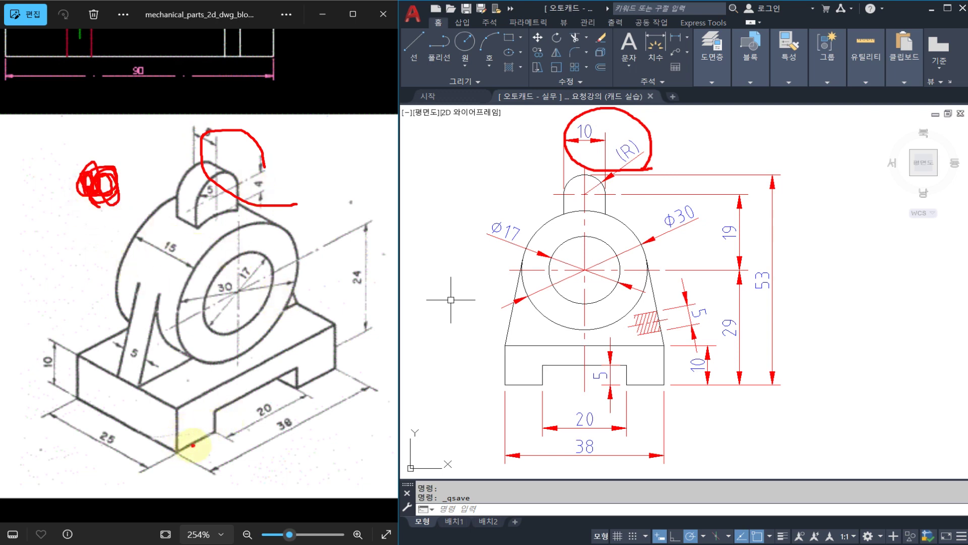
pyautogui.moveTo(193, 445); pyautogui.dragTo(130, 474)
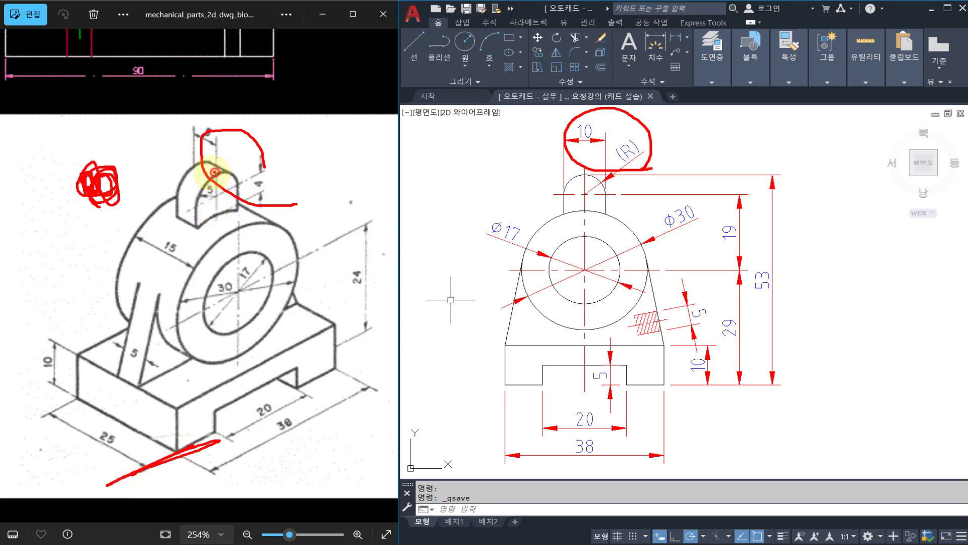
pyautogui.moveTo(215, 172)
pyautogui.mouseDown()
pyautogui.moveTo(82, 210)
pyautogui.moveTo(94, 472)
pyautogui.moveTo(109, 467)
pyautogui.mouseUp()
pyautogui.moveTo(100, 207); pyautogui.dragTo(117, 250)
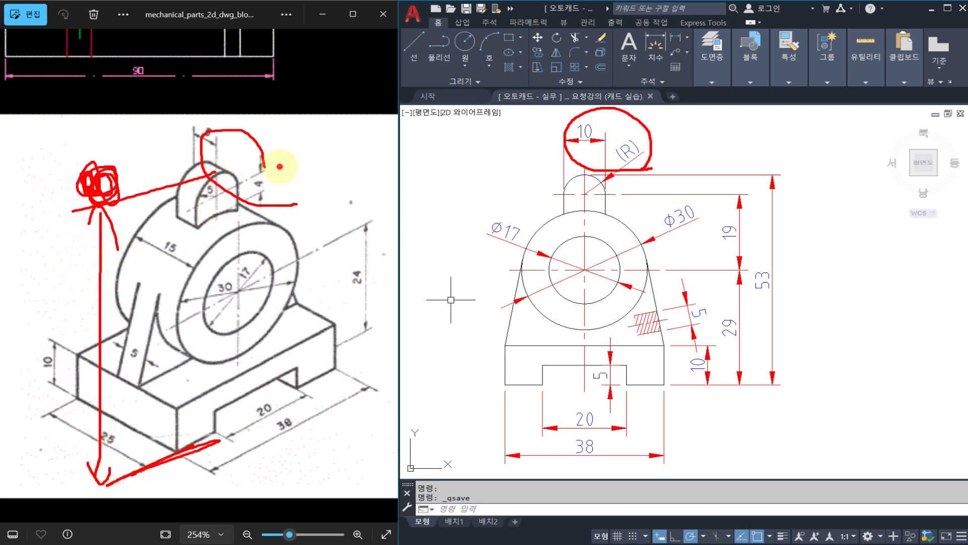
pyautogui.moveTo(280, 166); pyautogui.dragTo(303, 382)
pyautogui.moveTo(335, 283)
pyautogui.mouseDown()
pyautogui.moveTo(478, 263)
pyautogui.moveTo(475, 289)
pyautogui.mouseUp()
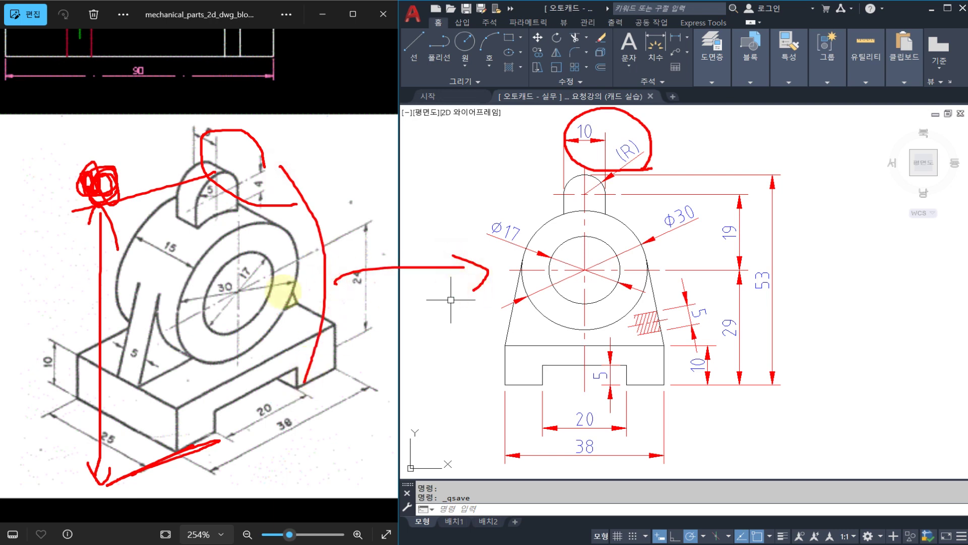
pyautogui.moveTo(73, 335)
pyautogui.mouseDown()
pyautogui.moveTo(65, 259)
pyautogui.moveTo(71, 331)
pyautogui.moveTo(83, 264)
pyautogui.mouseUp()
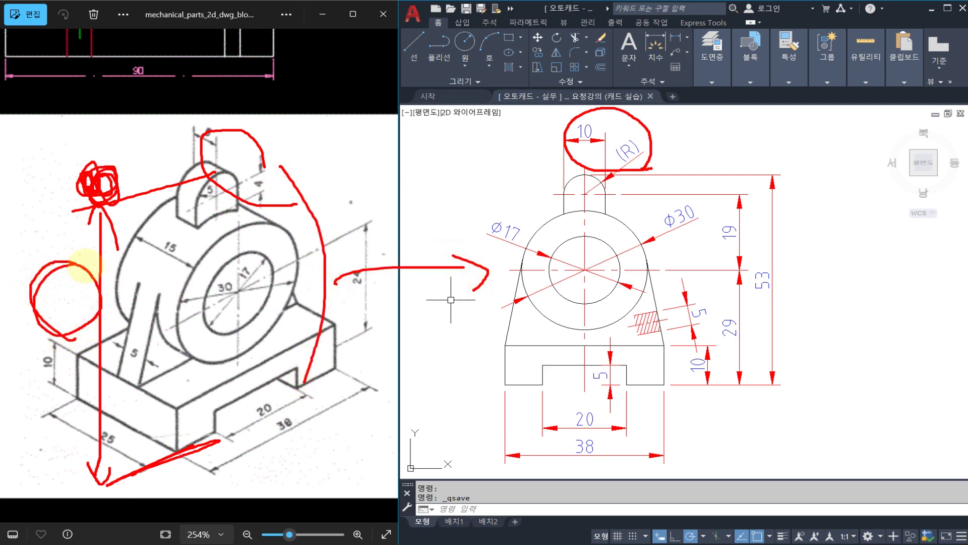
pyautogui.moveTo(40, 215)
pyautogui.mouseDown()
pyautogui.moveTo(64, 247)
pyautogui.moveTo(77, 217)
pyautogui.mouseUp()
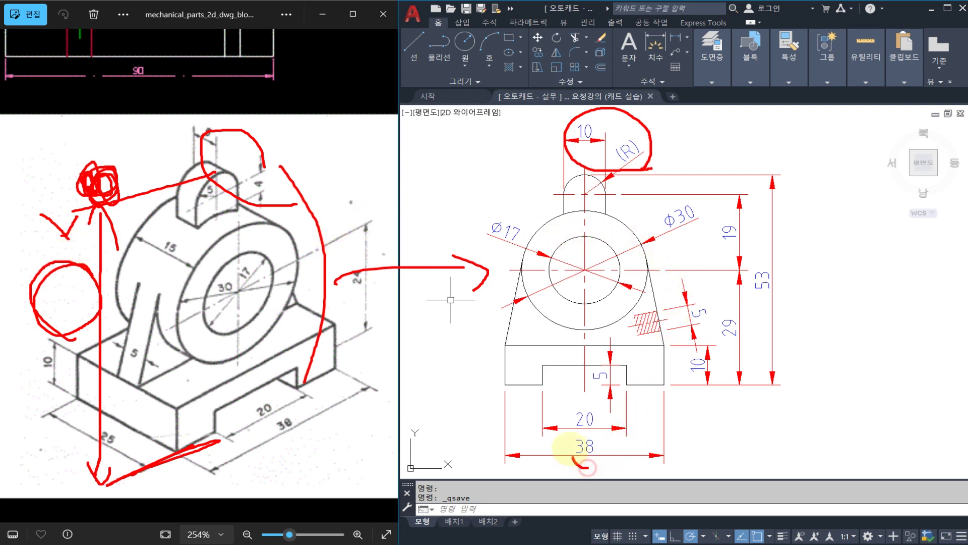
pyautogui.moveTo(333, 433)
pyautogui.mouseDown()
pyautogui.moveTo(259, 410)
pyautogui.moveTo(300, 435)
pyautogui.mouseUp()
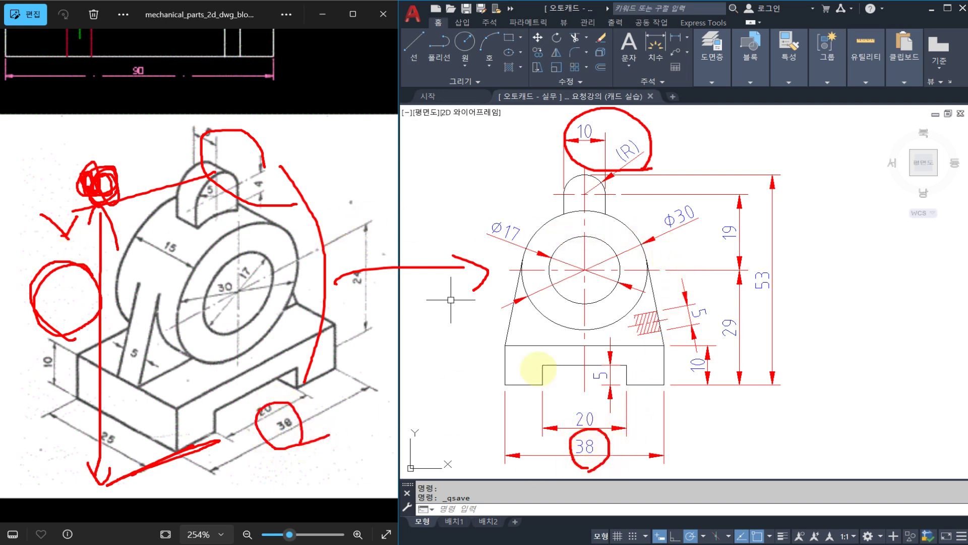
pyautogui.moveTo(743, 278)
pyautogui.mouseDown()
pyautogui.moveTo(773, 296)
pyautogui.moveTo(761, 245)
pyautogui.moveTo(772, 302)
pyautogui.mouseUp()
pyautogui.moveTo(813, 249); pyautogui.dragTo(804, 240)
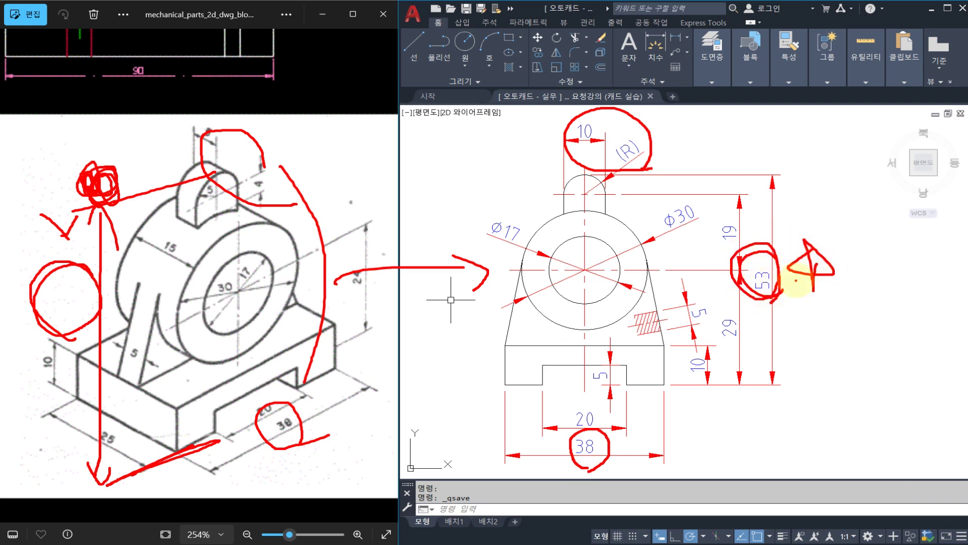
pyautogui.moveTo(613, 438)
pyautogui.mouseDown()
pyautogui.moveTo(566, 471)
pyautogui.moveTo(612, 443)
pyautogui.moveTo(580, 474)
pyautogui.mouseUp()
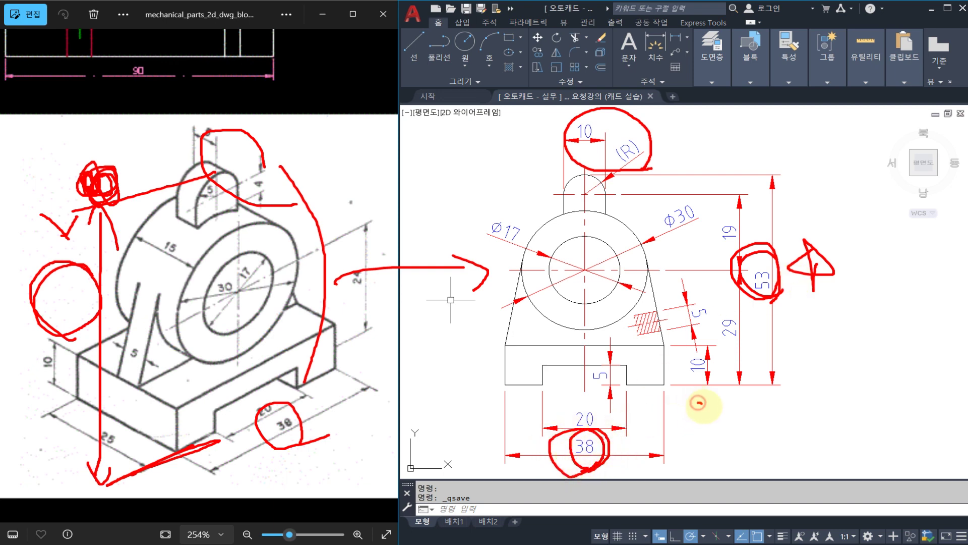
pyautogui.moveTo(699, 402); pyautogui.dragTo(700, 413)
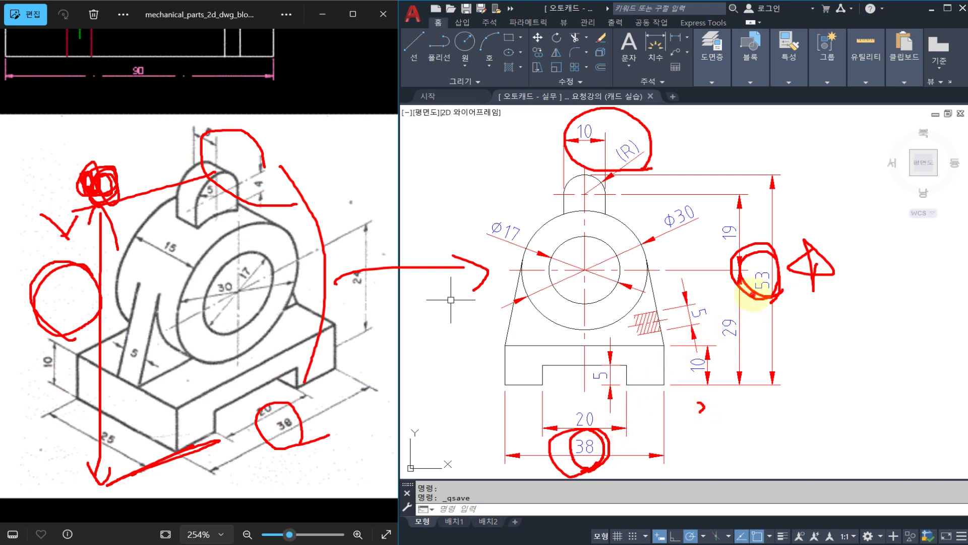
pyautogui.moveTo(631, 363)
pyautogui.mouseDown()
pyautogui.moveTo(663, 272)
pyautogui.moveTo(636, 374)
pyautogui.mouseUp()
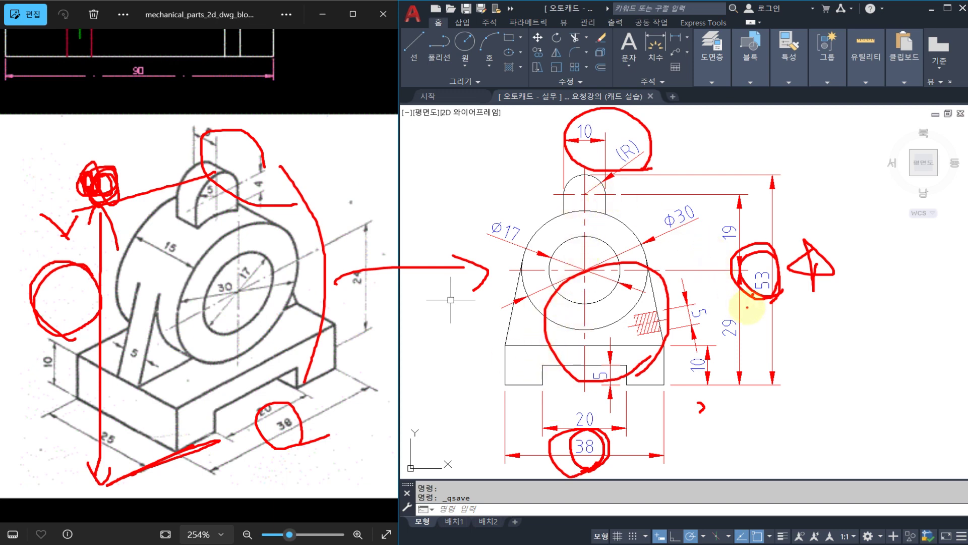
pyautogui.moveTo(655, 378); pyautogui.dragTo(633, 376)
pyautogui.moveTo(784, 327)
pyautogui.mouseDown()
pyautogui.moveTo(802, 310)
pyautogui.moveTo(790, 323)
pyautogui.mouseUp()
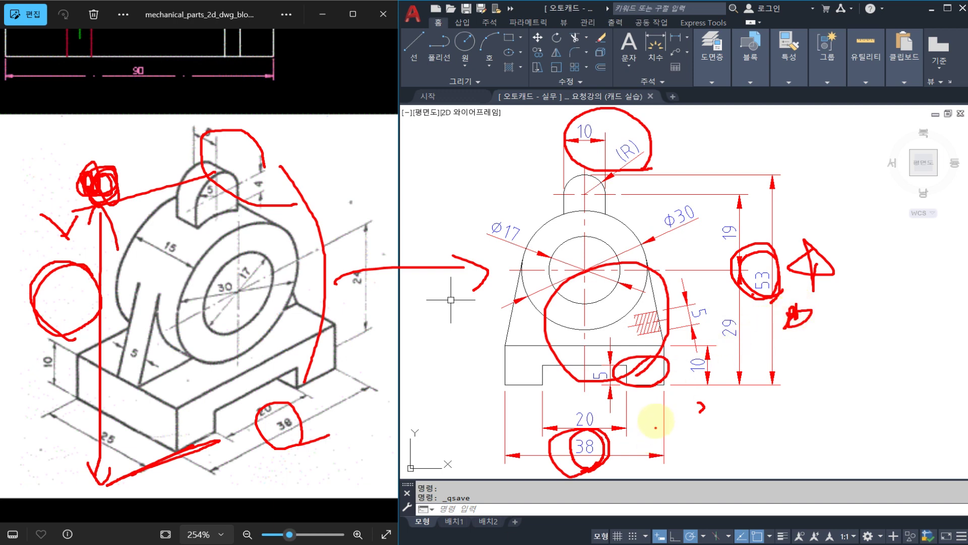
pyautogui.moveTo(647, 445)
pyautogui.mouseDown()
pyautogui.moveTo(742, 325)
pyautogui.moveTo(669, 423)
pyautogui.mouseUp()
pyautogui.moveTo(756, 283)
pyautogui.mouseDown()
pyautogui.moveTo(799, 301)
pyautogui.moveTo(794, 324)
pyautogui.moveTo(760, 264)
pyautogui.mouseUp()
pyautogui.moveTo(638, 446)
pyautogui.mouseDown()
pyautogui.moveTo(610, 385)
pyautogui.moveTo(616, 436)
pyautogui.mouseUp()
pyautogui.press('Escape')
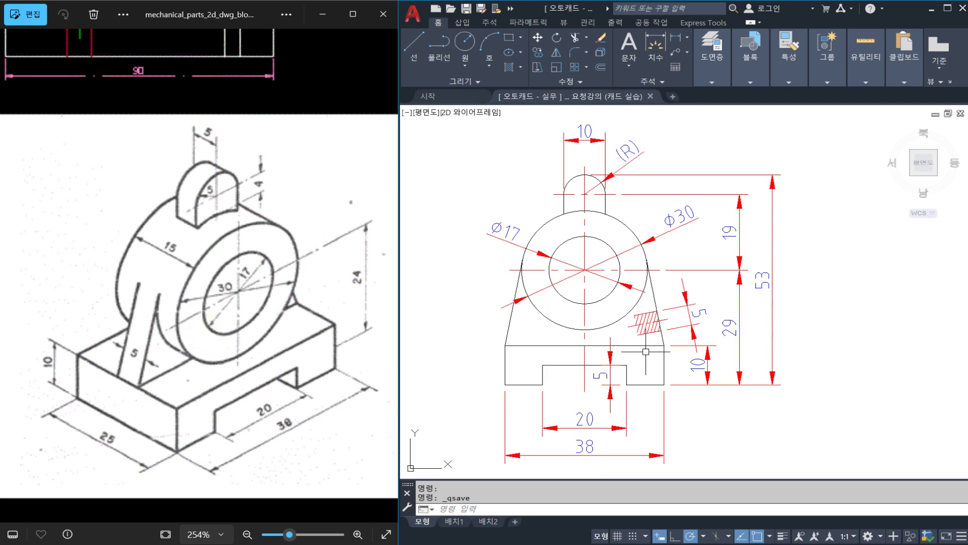
# - Move the complete dimensioned front view slightly to the right within the title-block frame, then fit the sheet in view and save the drawing
pyautogui.moveTo(586, 338)
pyautogui.mouseDown(button='middle')
pyautogui.moveTo(647, 342)
pyautogui.moveTo(637, 336)
pyautogui.mouseUp(button='middle')
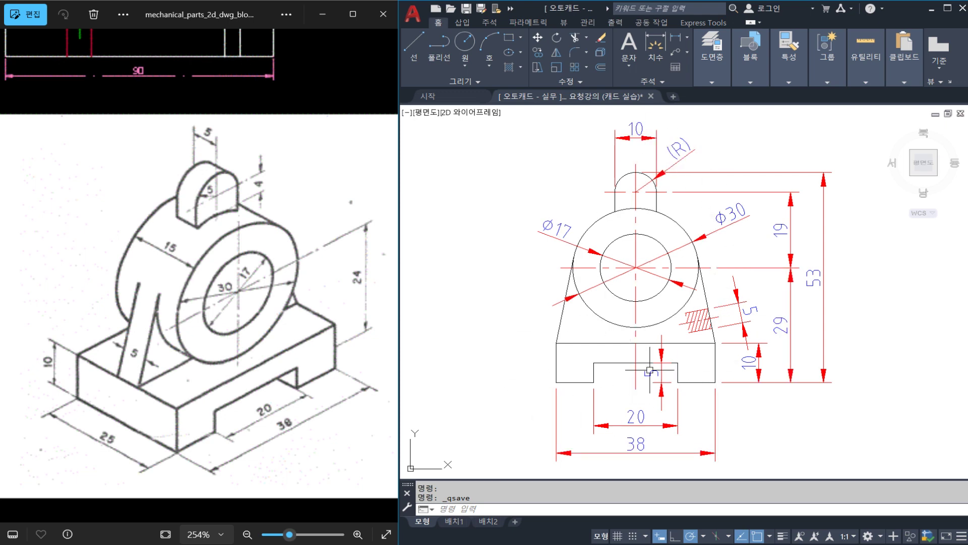
pyautogui.scroll(-6, 583, 357)
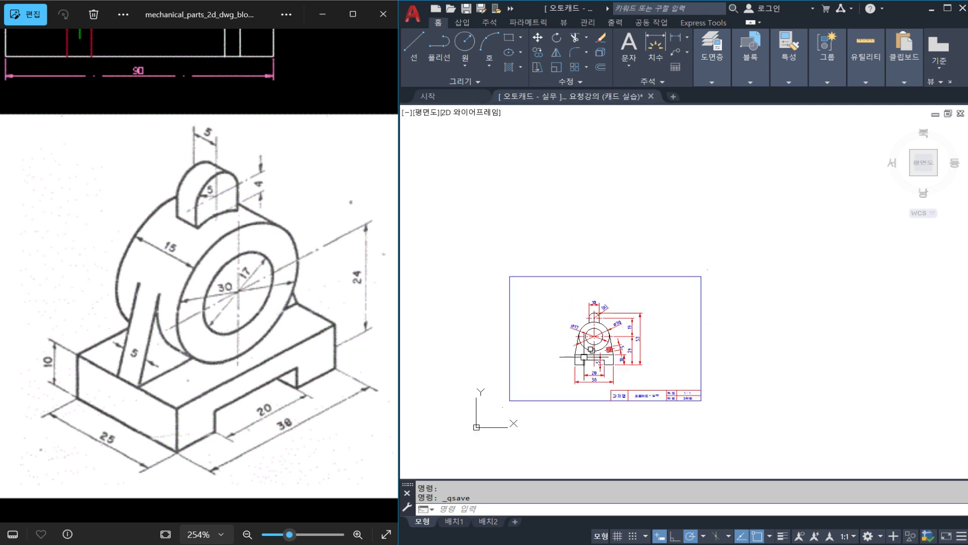
pyautogui.scroll(2, 584, 357)
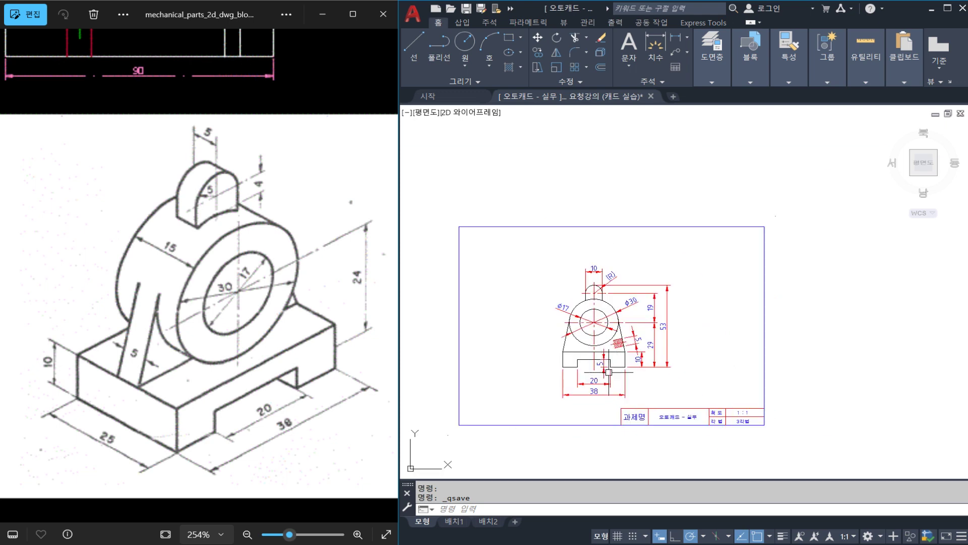
pyautogui.scroll(2, 543, 359)
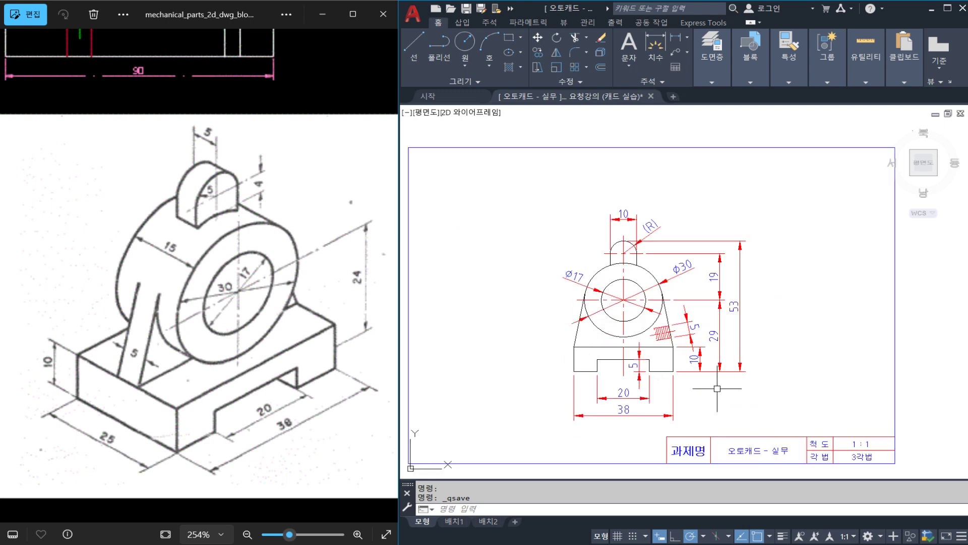
pyautogui.write('m')
pyautogui.press('Return')
pyautogui.click(771, 423)
pyautogui.click(520, 187)
pyautogui.press('Return')
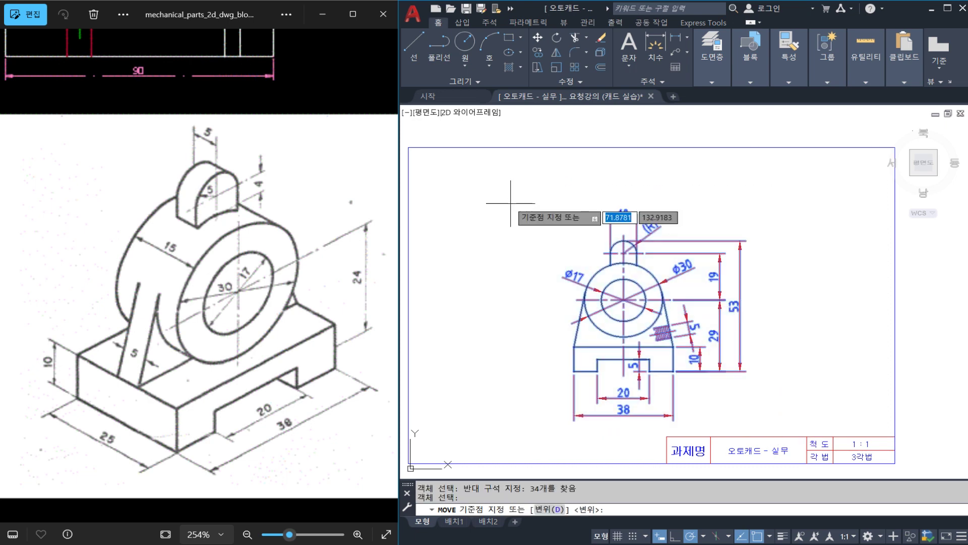
pyautogui.click(514, 199)
pyautogui.press('Escape')
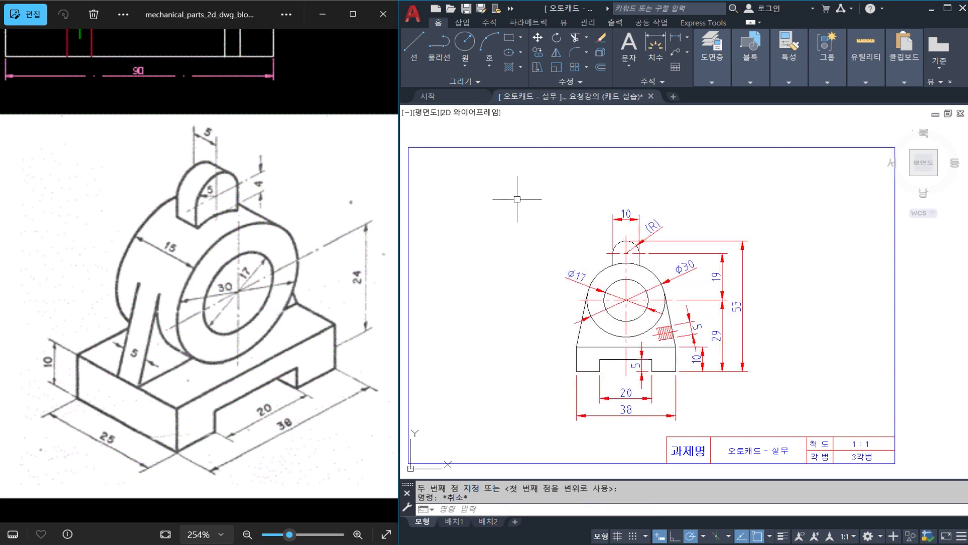
pyautogui.middleClick(524, 257)
pyautogui.middleClick(525, 257)
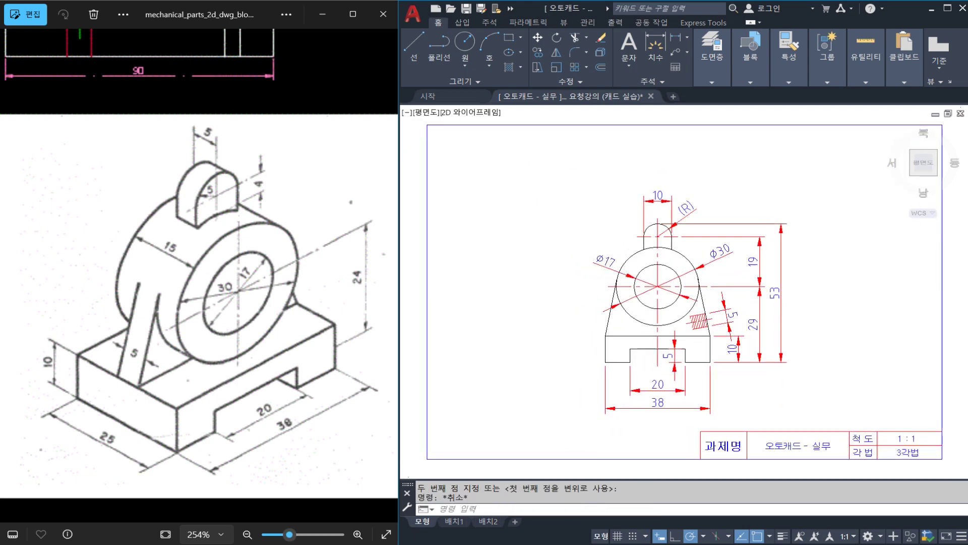
pyautogui.hotkey('ctrl', 's')
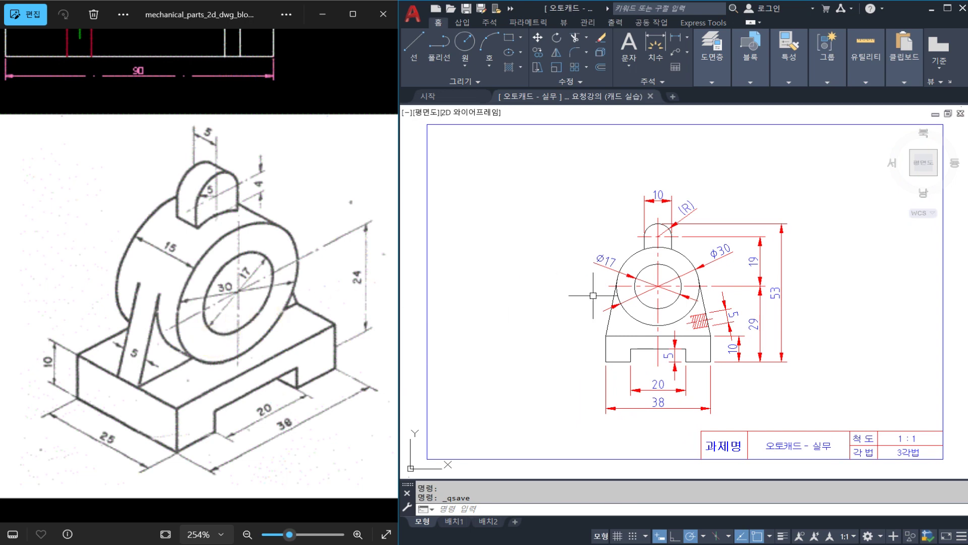
pyautogui.scroll(2, 786, 360)
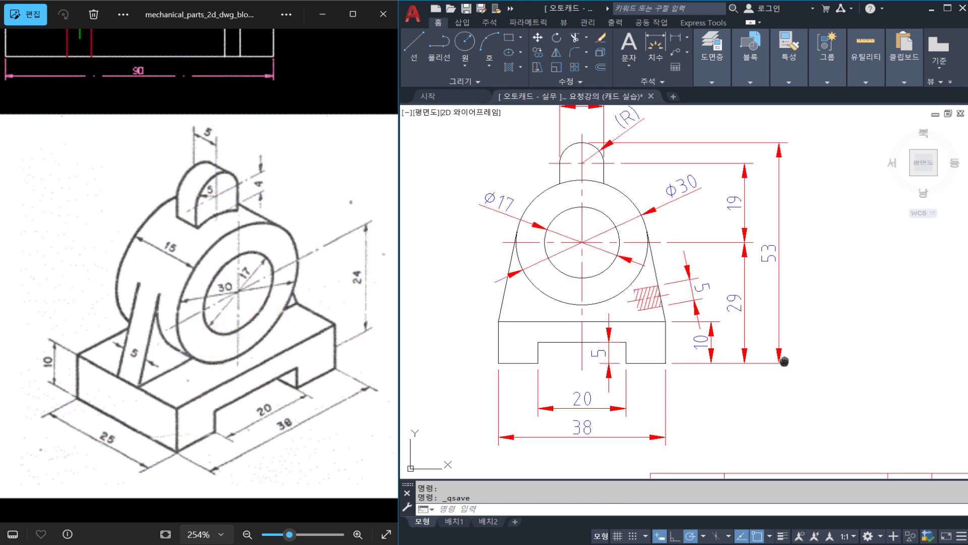
pyautogui.moveTo(782, 362); pyautogui.dragTo(776, 381, button='middle')
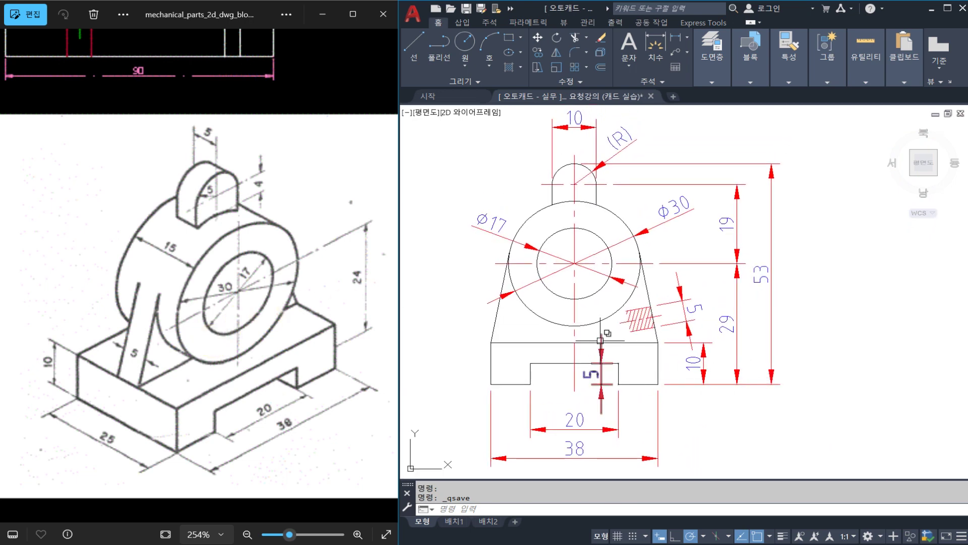
pyautogui.click(635, 327)
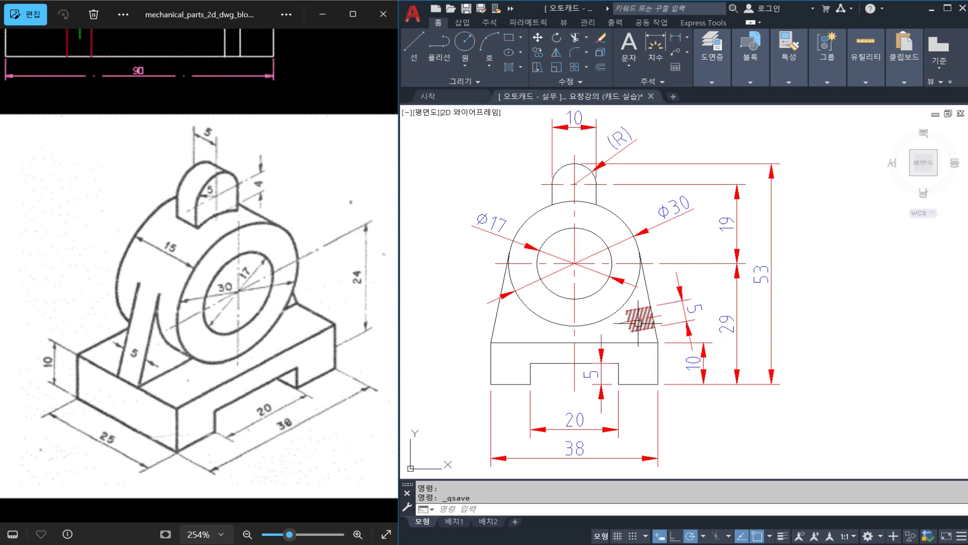
pyautogui.click(637, 325)
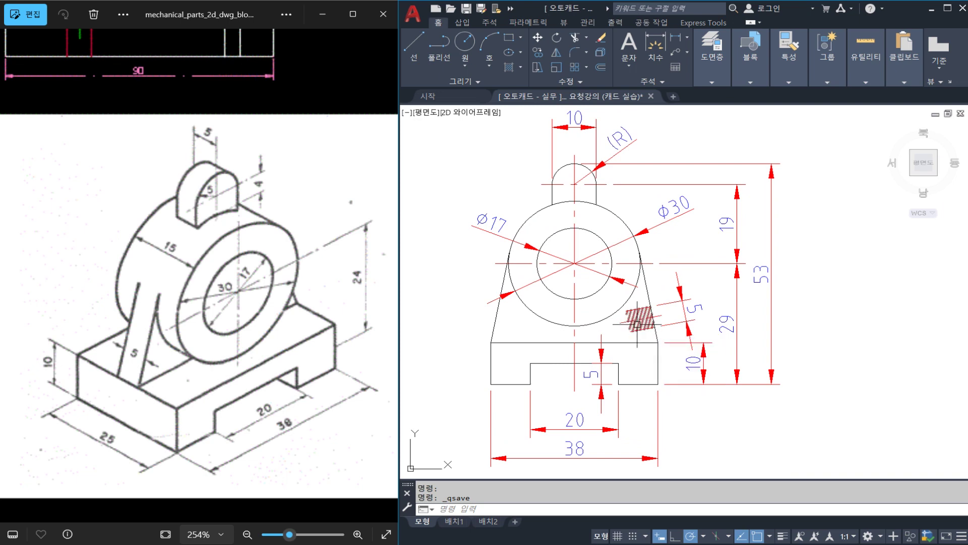